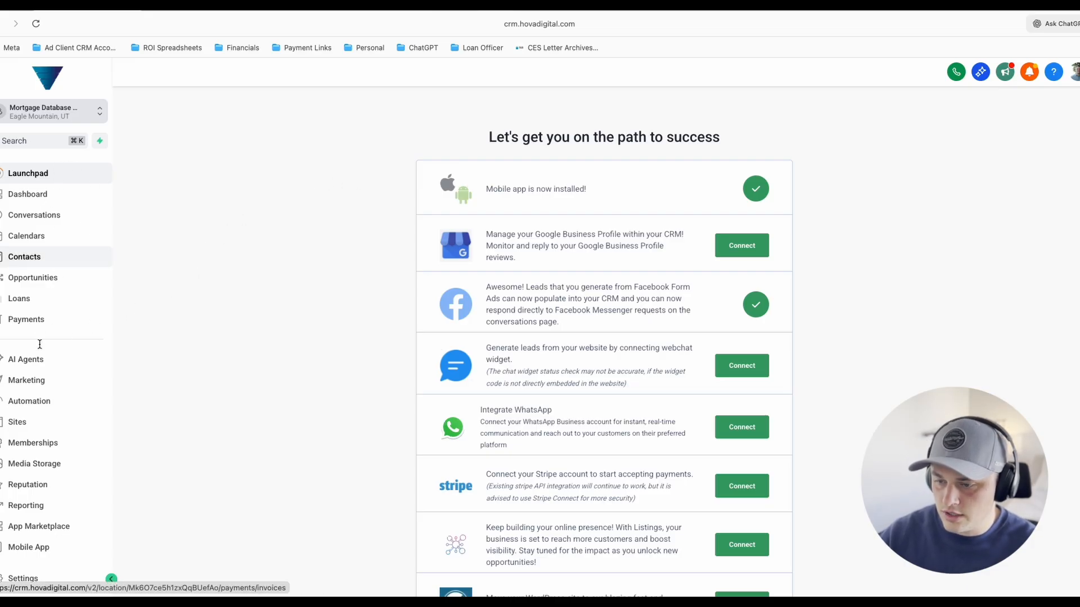
Step: Create a new automation workflow from scratch
{"action": "left_click", "coordinate": [34, 407]}
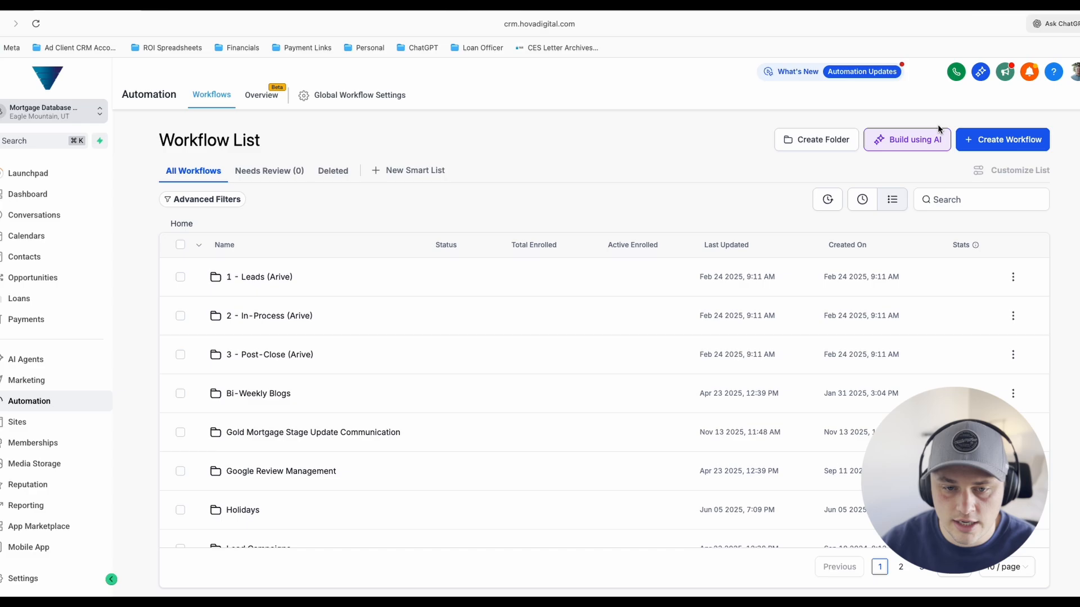
{"action": "left_click", "coordinate": [782, 143]}
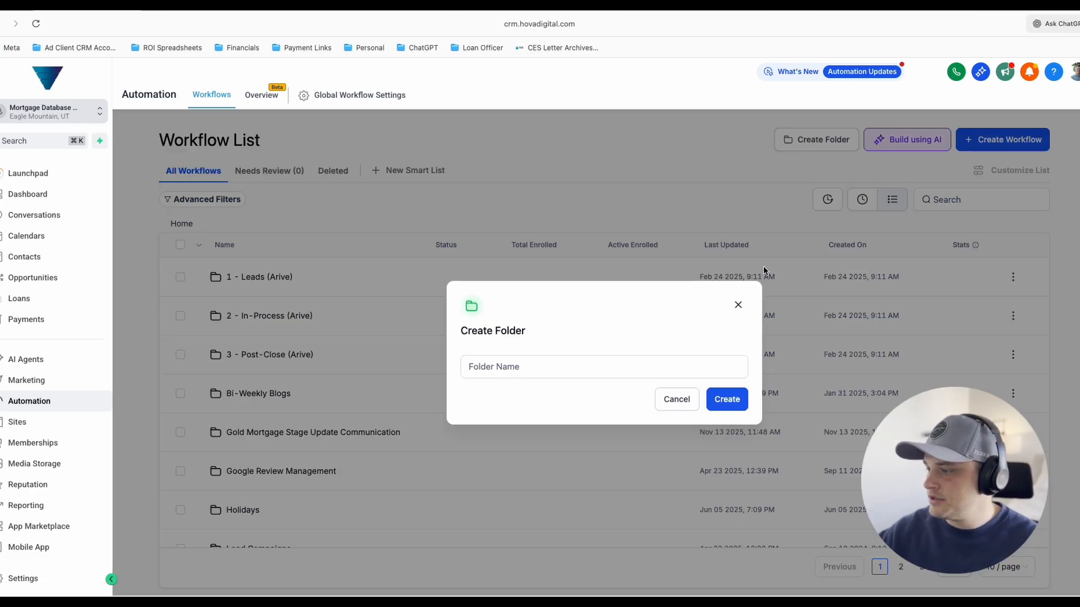
{"action": "left_click", "coordinate": [738, 305]}
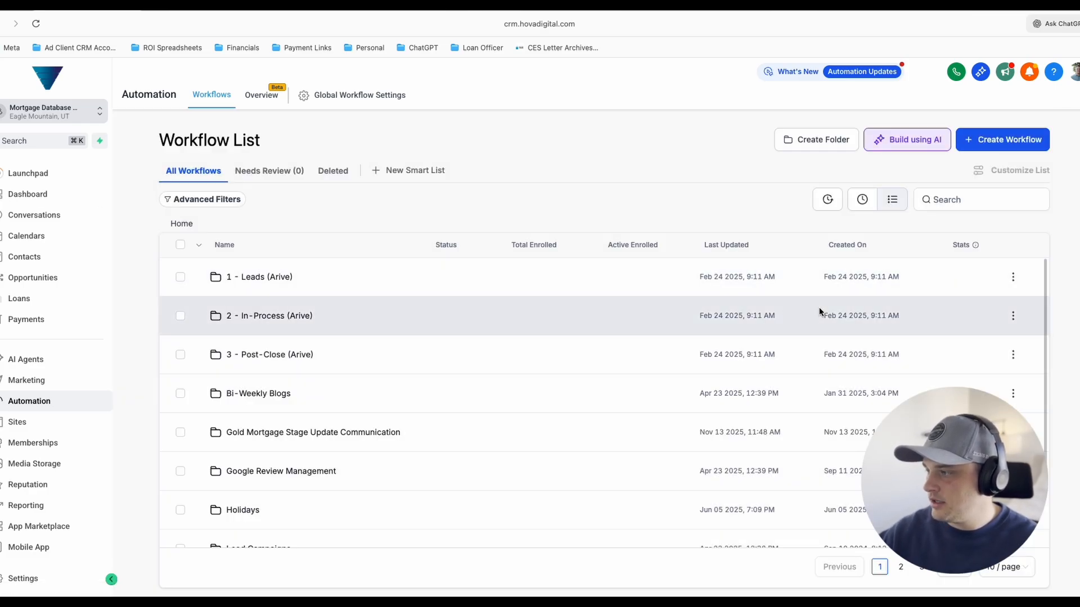
{"action": "left_click", "coordinate": [996, 139]}
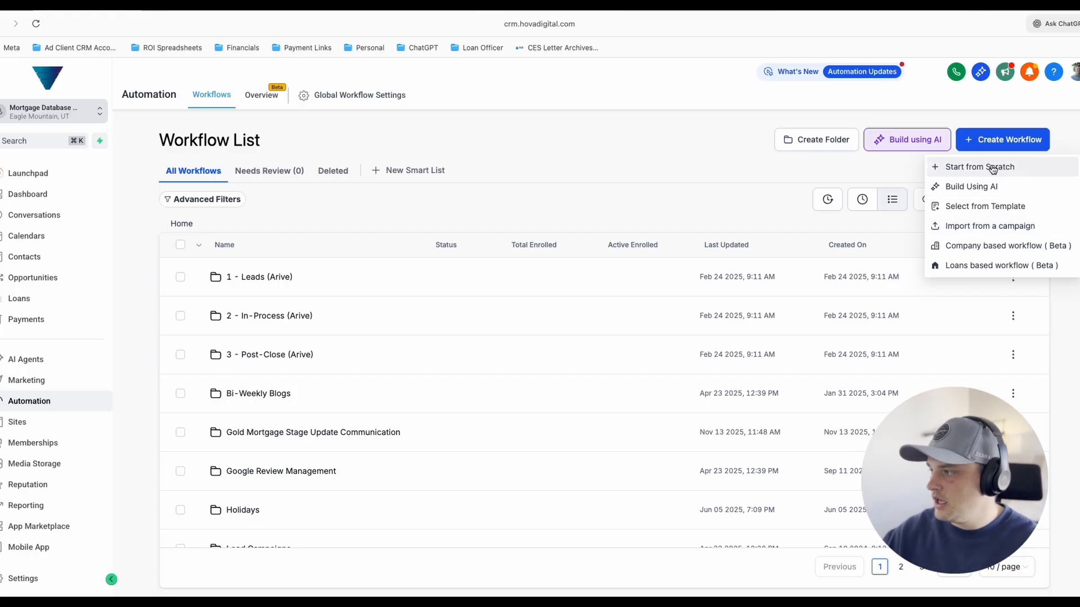
{"action": "left_click", "coordinate": [964, 168]}
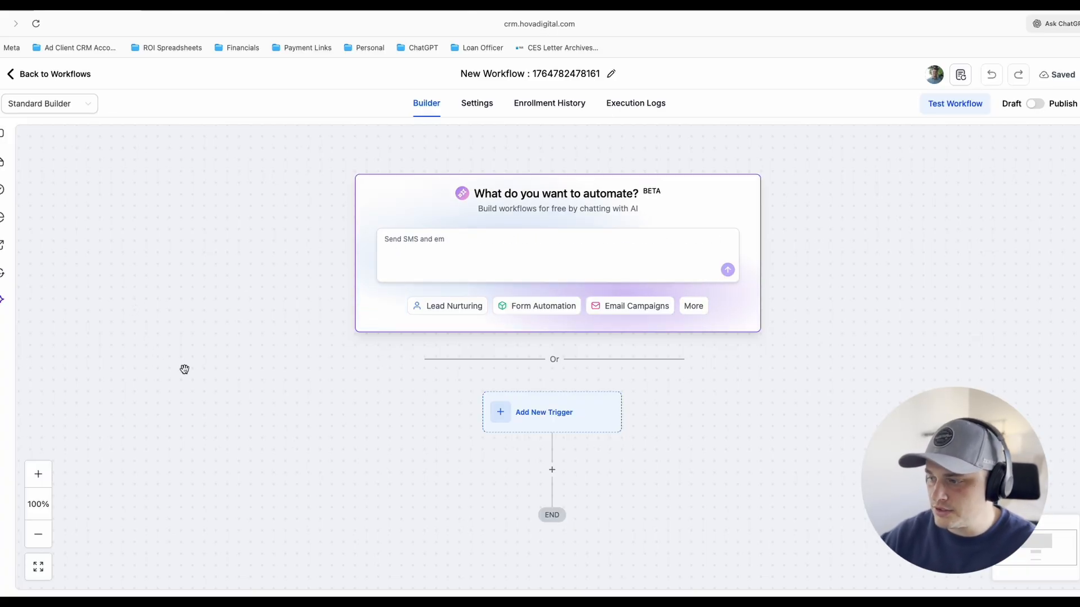
{"action": "scroll", "coordinate": [564, 391], "scroll_direction": "down", "scroll_amount": 3}
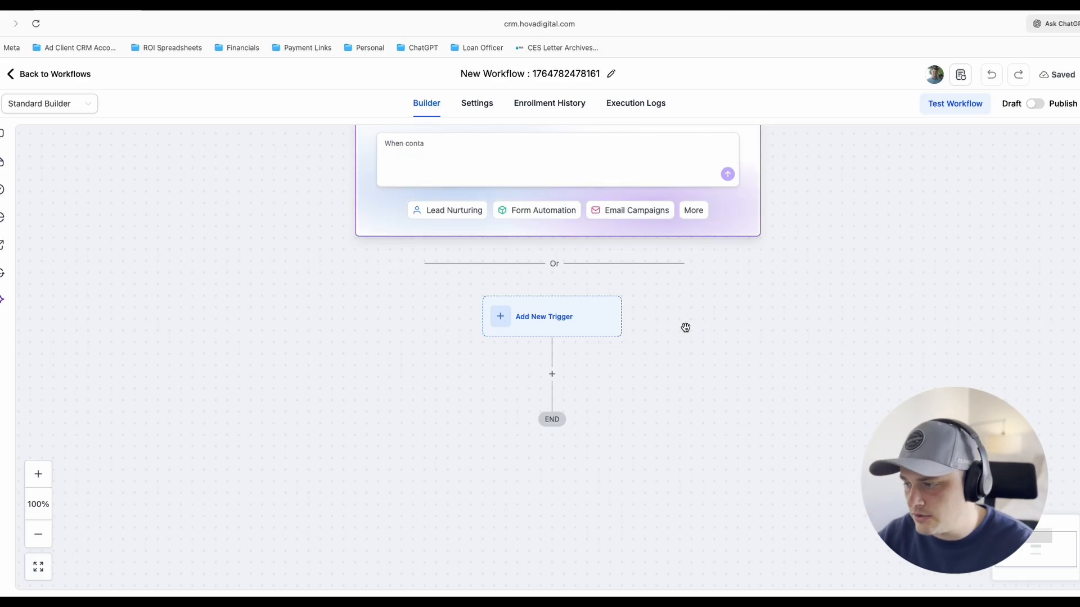
{"action": "scroll", "coordinate": [677, 388], "scroll_direction": "down", "scroll_amount": 1}
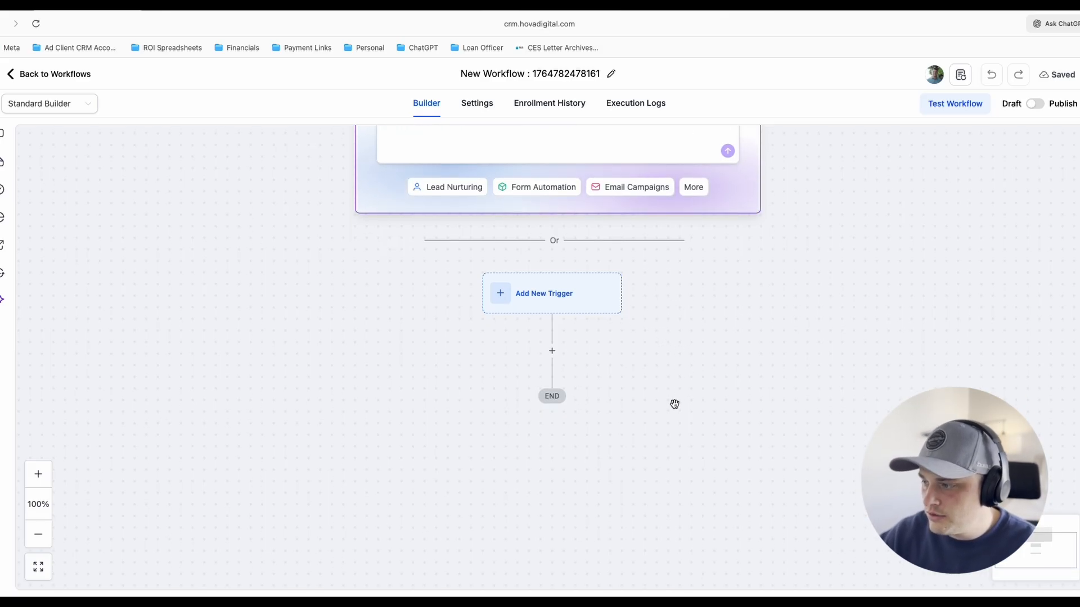
{"action": "left_click", "coordinate": [520, 294]}
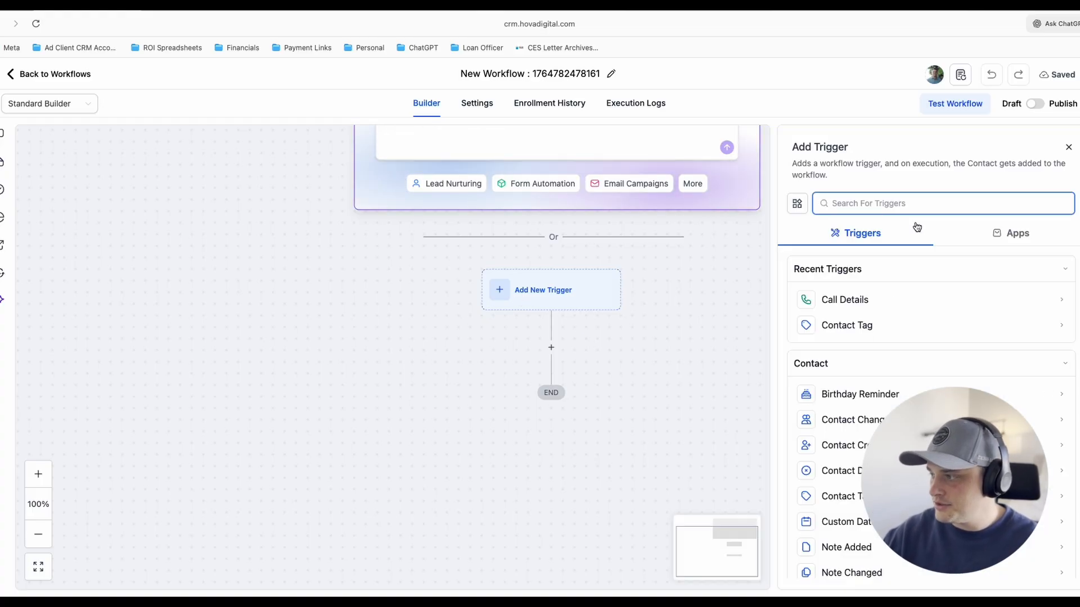
{"action": "type", "text": "calend"}
{"action": "key", "text": "BackSpace"}
{"action": "key", "text": "BackSpace"}
{"action": "key", "text": "BackSpace"}
{"action": "key", "text": "BackSpace"}
{"action": "key", "text": "BackSpace"}
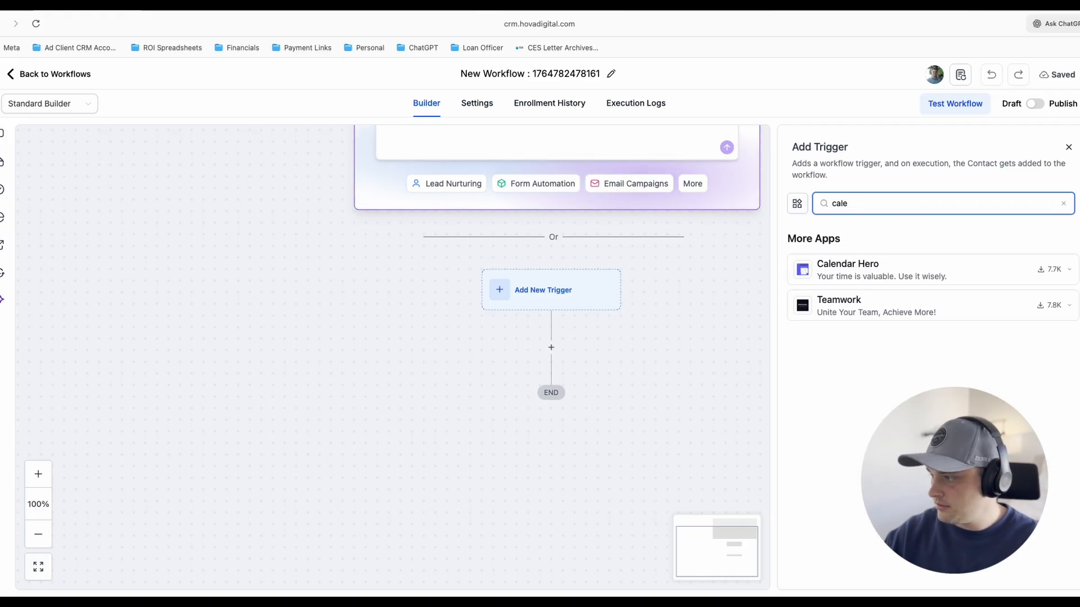
{"action": "key", "text": "BackSpace"}
{"action": "type", "text": "appointm"}
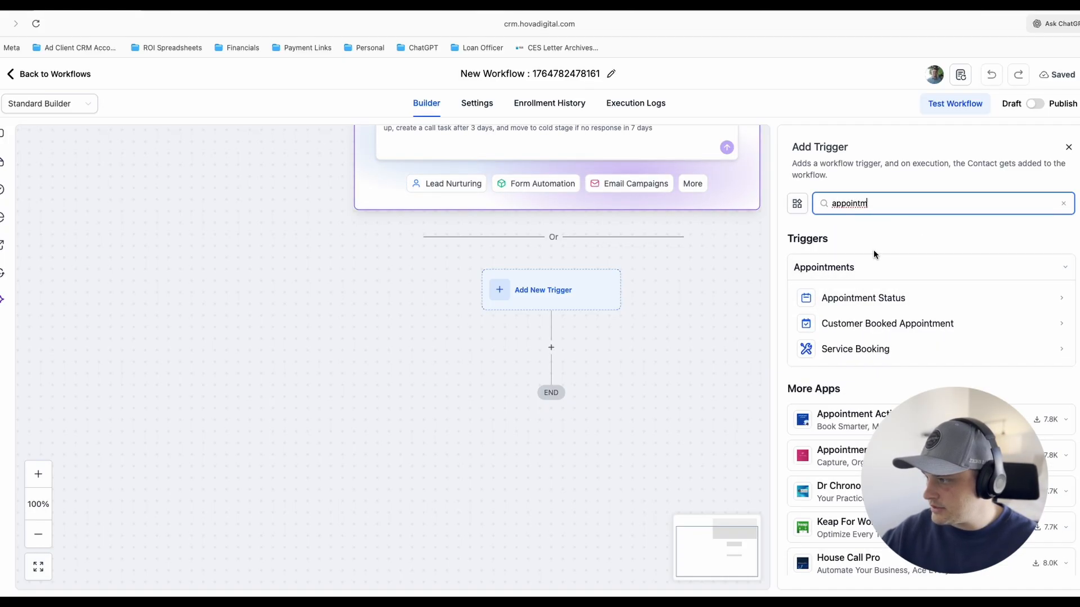
{"action": "left_click", "coordinate": [1069, 147]}
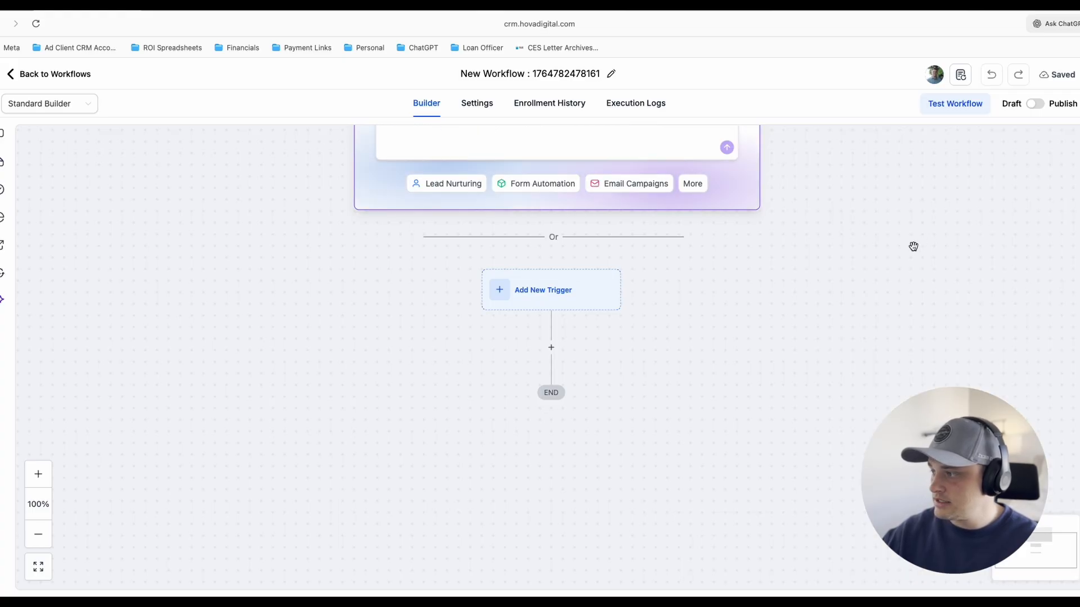
Step: Browse the available workflow triggers, from the contact and event groups through to appointments and opportunities
{"action": "left_click", "coordinate": [537, 293]}
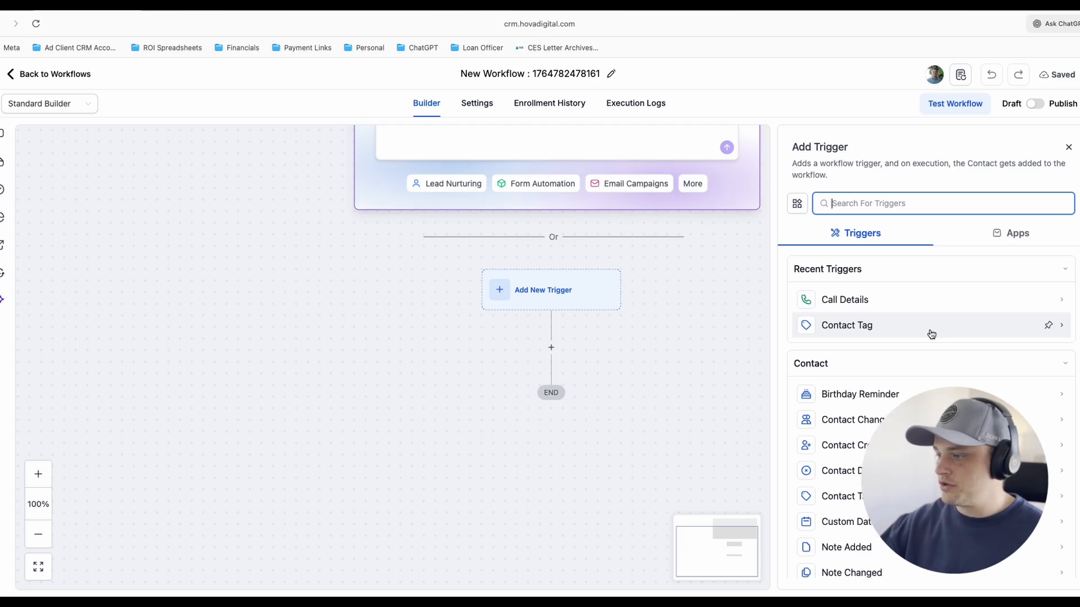
{"action": "scroll", "coordinate": [964, 345], "scroll_direction": "down", "scroll_amount": 2}
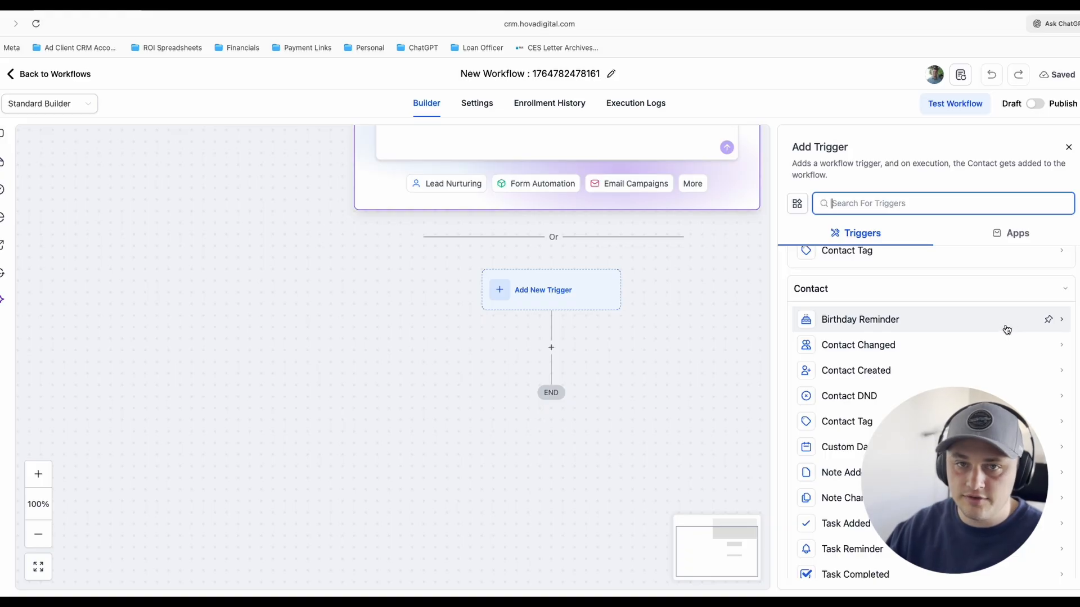
{"action": "scroll", "coordinate": [978, 337], "scroll_direction": "down", "scroll_amount": 3}
{"action": "scroll", "coordinate": [982, 340], "scroll_direction": "down", "scroll_amount": 2}
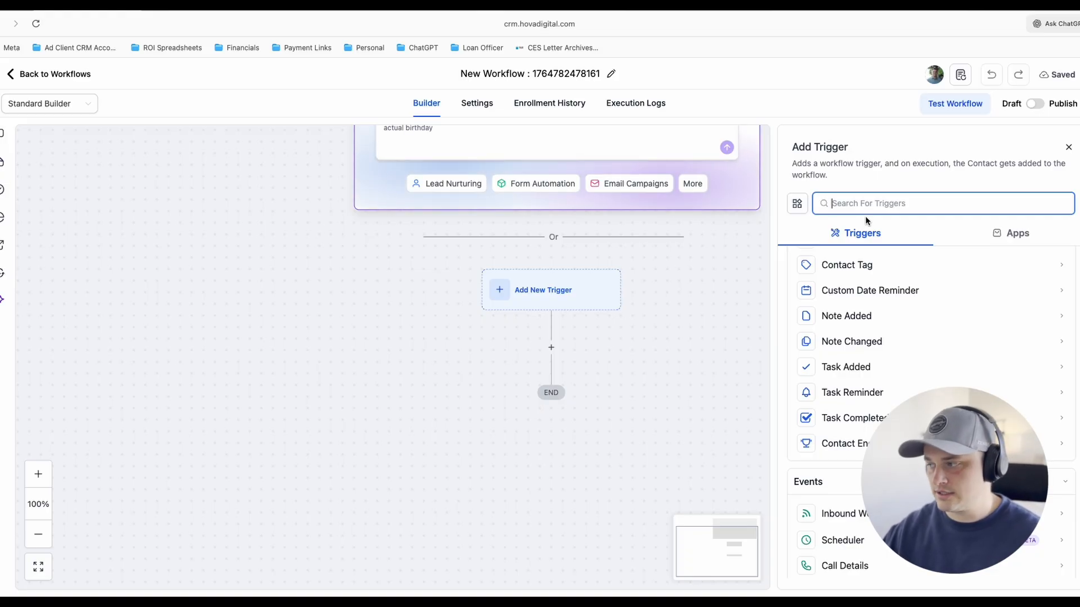
{"action": "scroll", "coordinate": [922, 304], "scroll_direction": "up", "scroll_amount": 1}
{"action": "scroll", "coordinate": [923, 304], "scroll_direction": "up", "scroll_amount": 5}
{"action": "scroll", "coordinate": [922, 304], "scroll_direction": "down", "scroll_amount": 6}
{"action": "scroll", "coordinate": [922, 304], "scroll_direction": "down", "scroll_amount": 10}
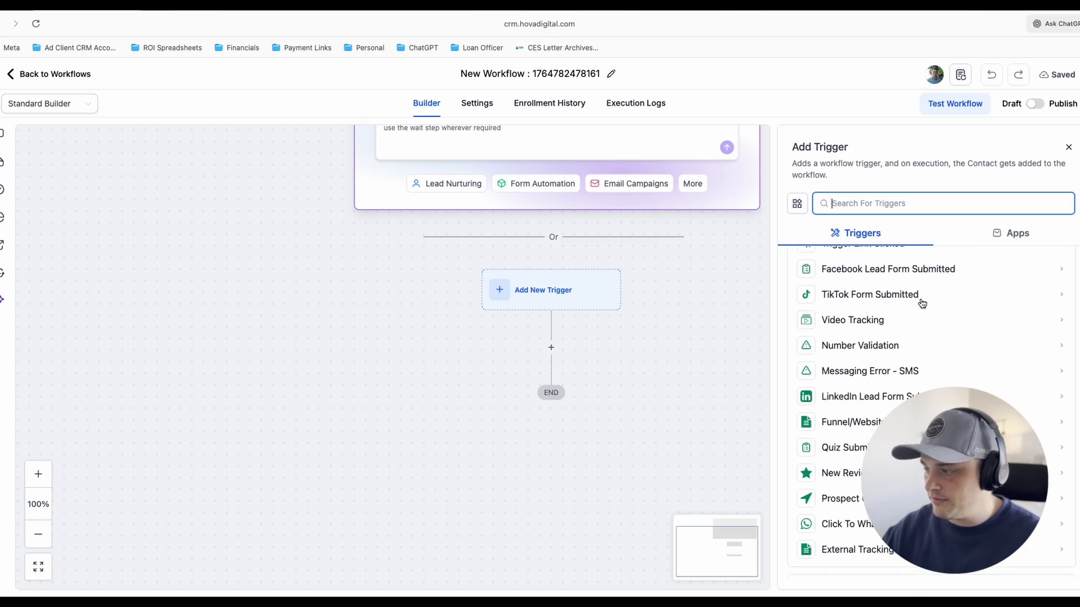
{"action": "scroll", "coordinate": [922, 304], "scroll_direction": "down", "scroll_amount": 4}
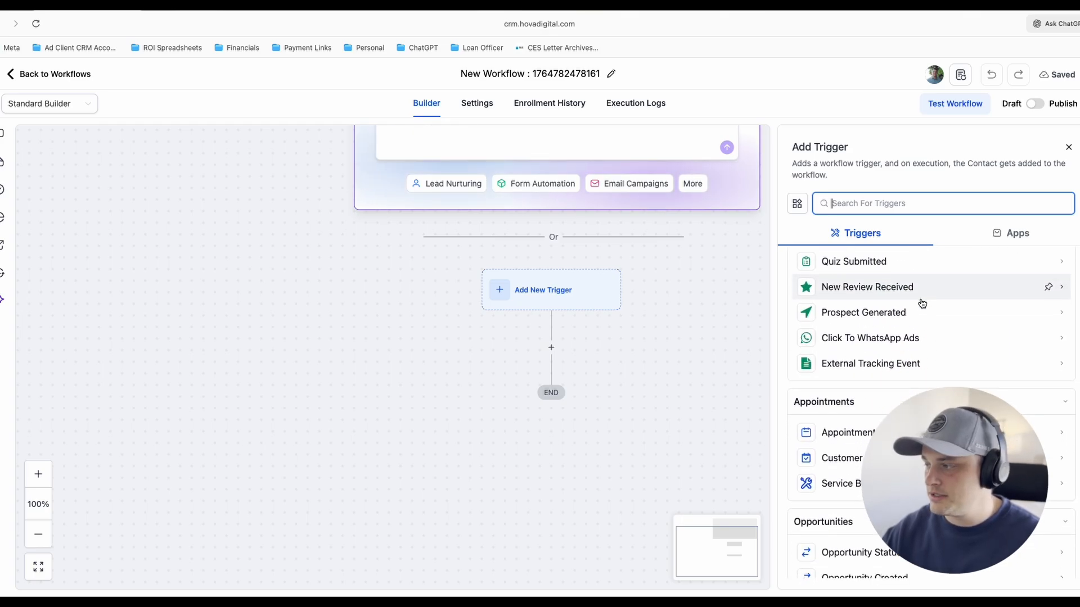
{"action": "scroll", "coordinate": [922, 303], "scroll_direction": "up", "scroll_amount": 15}
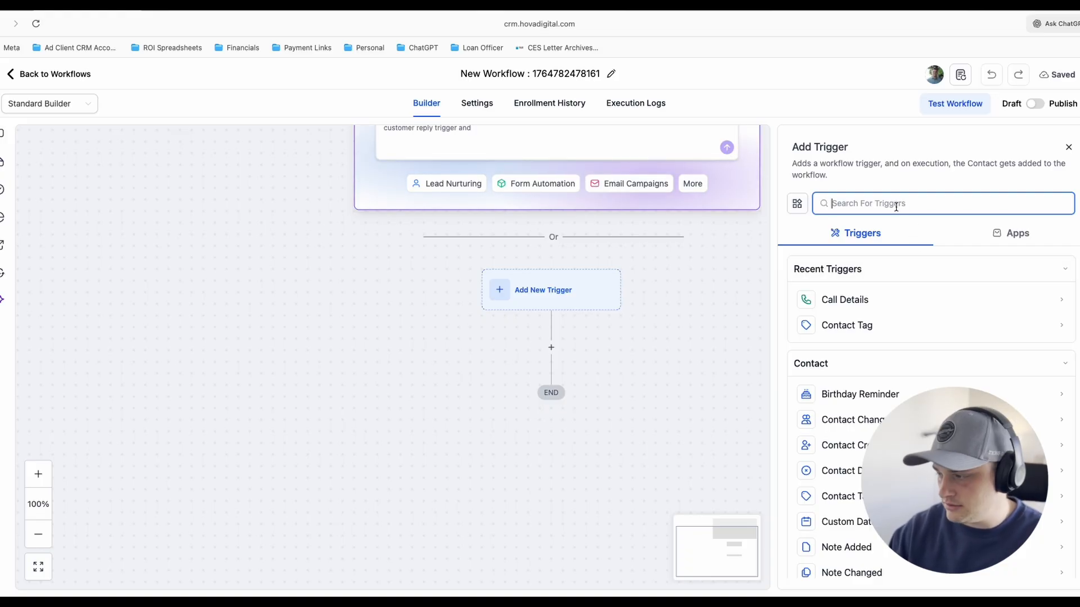
Step: Set up an Appointment Status trigger with a filter requiring the appointment status to be confirmed
{"action": "type", "text": "appoint"}
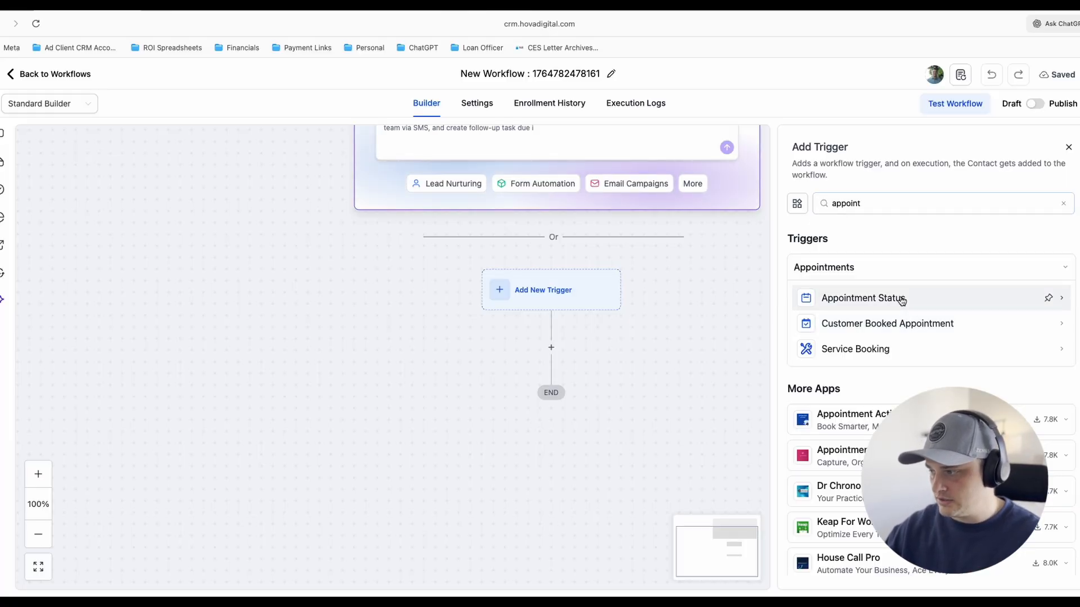
{"action": "left_click", "coordinate": [901, 298]}
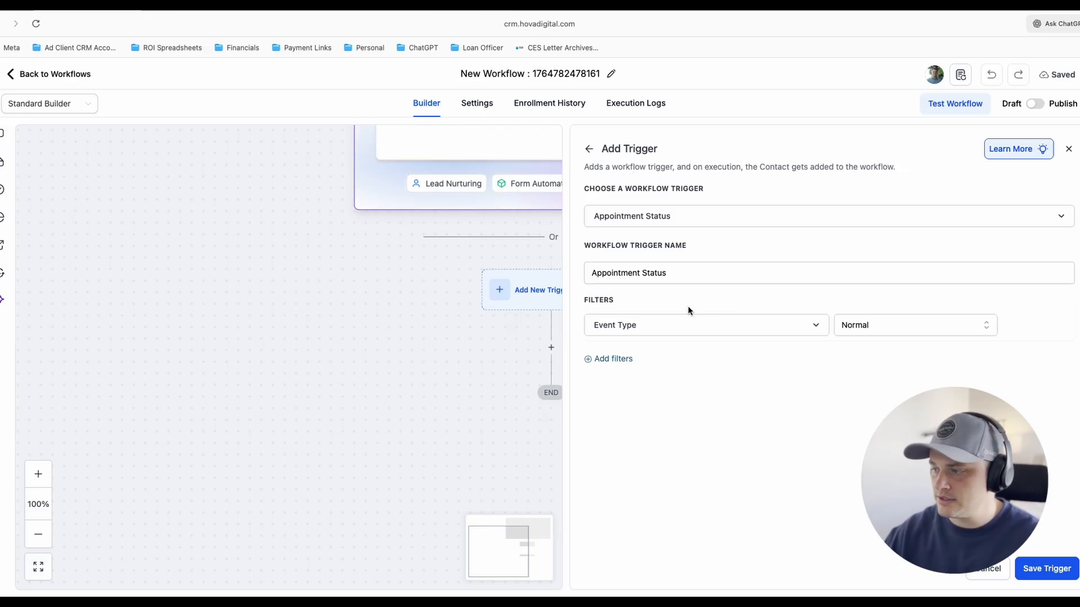
{"action": "left_click", "coordinate": [611, 360]}
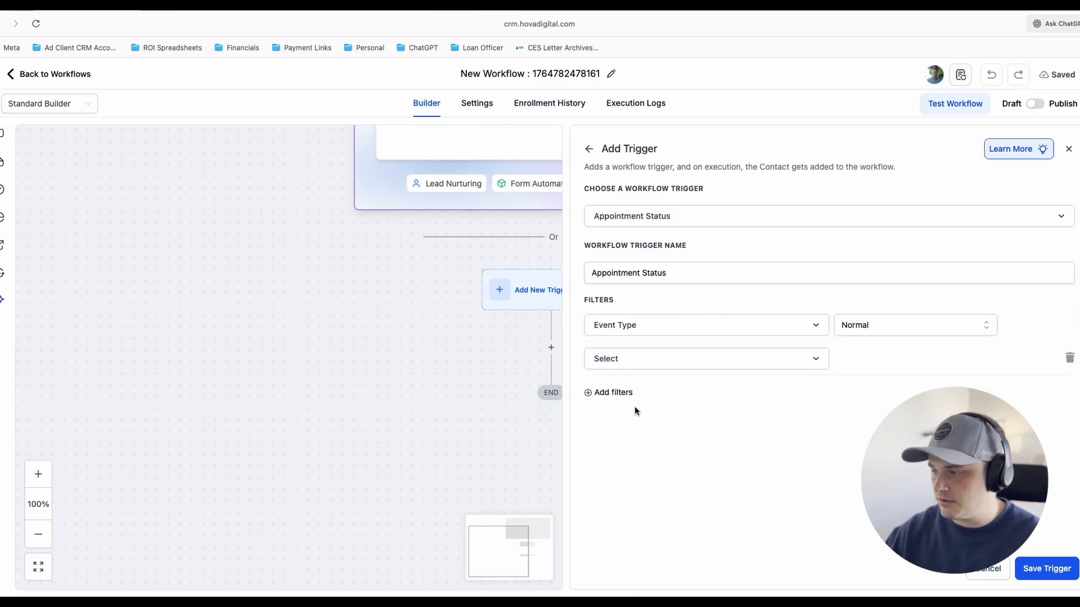
{"action": "left_click", "coordinate": [639, 362]}
{"action": "left_click", "coordinate": [677, 439]}
{"action": "left_click", "coordinate": [868, 356]}
{"action": "left_click", "coordinate": [857, 432]}
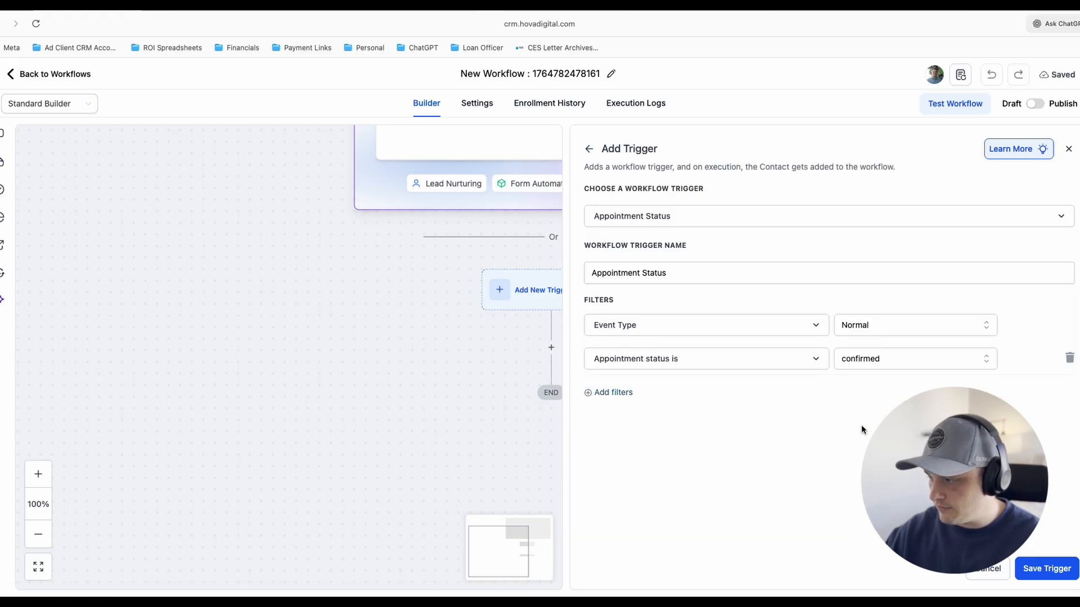
{"action": "left_click", "coordinate": [617, 392]}
{"action": "left_click", "coordinate": [714, 394]}
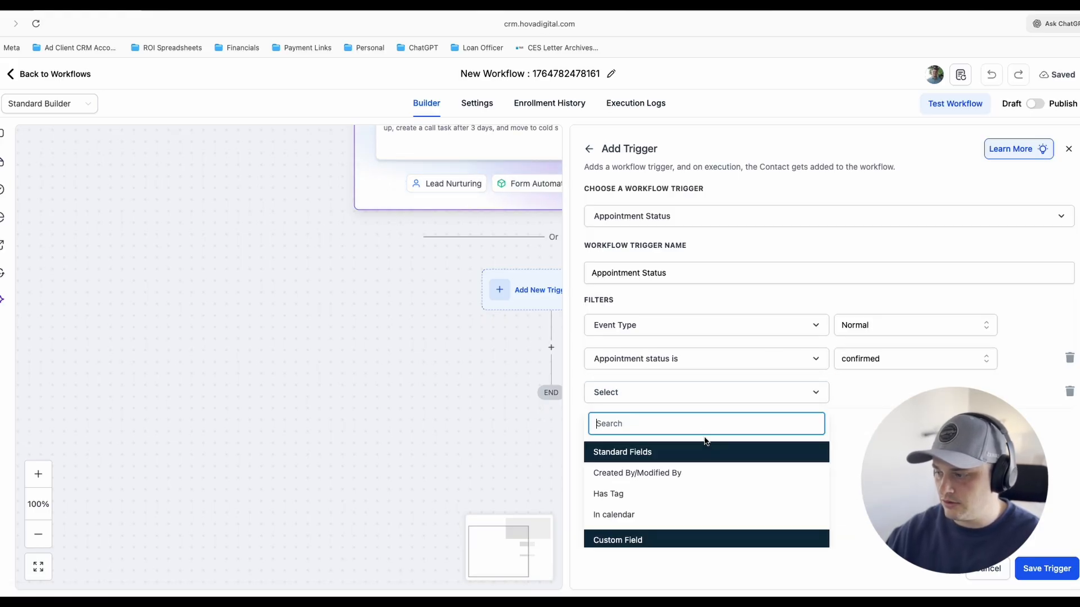
{"action": "left_click", "coordinate": [662, 512]}
{"action": "left_click", "coordinate": [880, 391]}
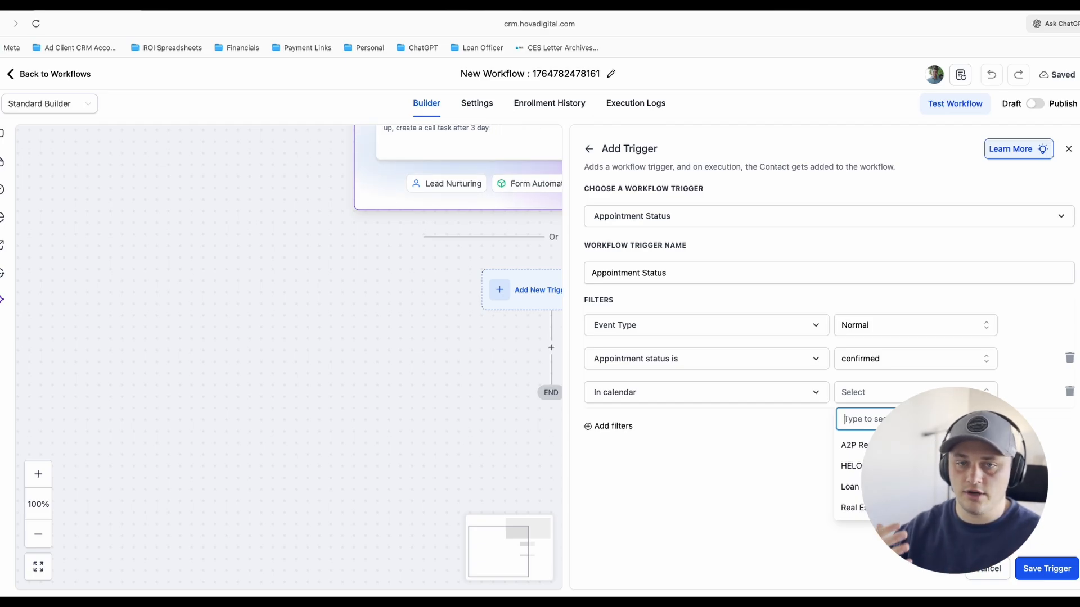
{"action": "left_click", "coordinate": [1046, 574]}
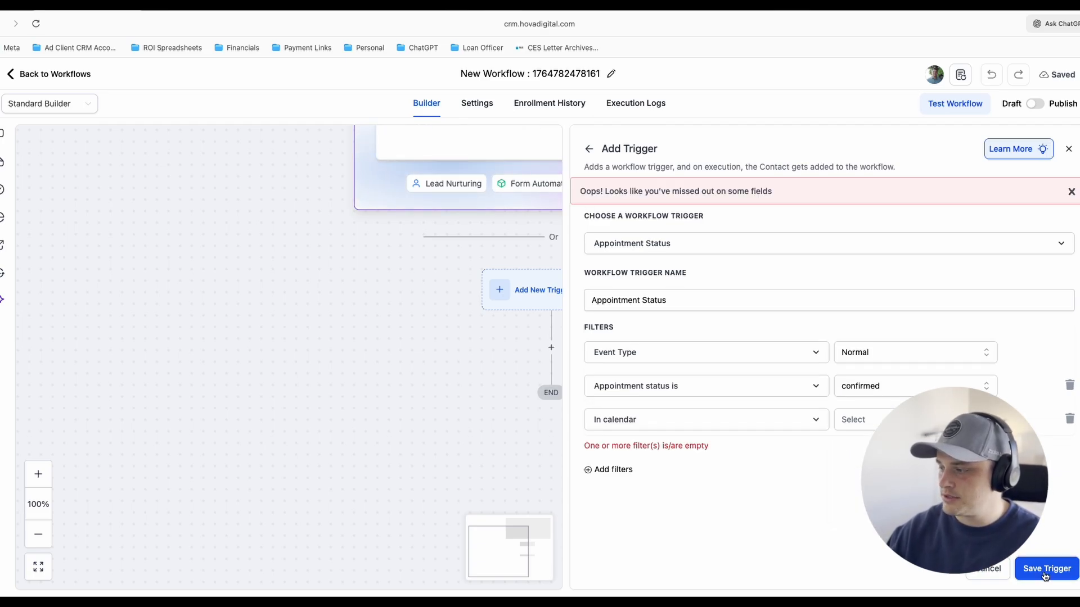
{"action": "left_click", "coordinate": [1069, 418]}
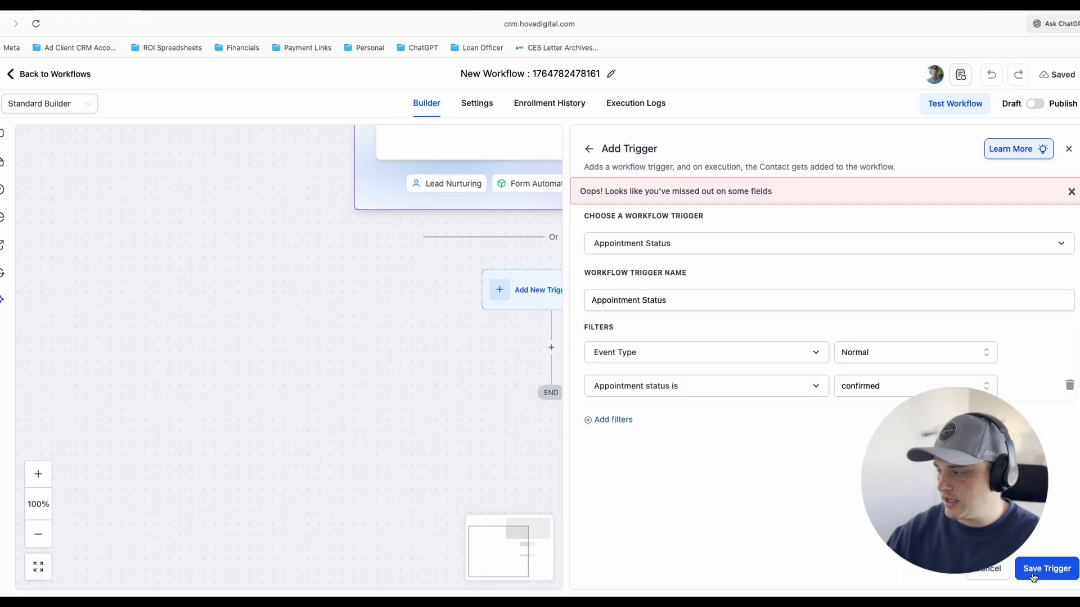
{"action": "left_click", "coordinate": [597, 420]}
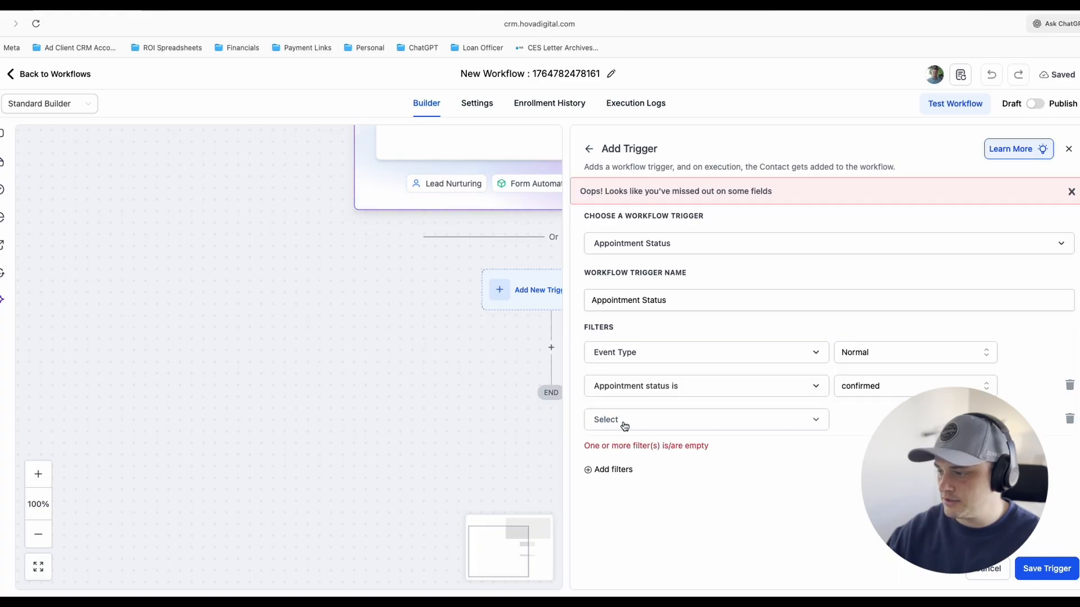
{"action": "left_click", "coordinate": [1069, 419]}
Step: Save the appointment trigger and rename the workflow as Pre Approval Call Workflow
{"action": "left_click", "coordinate": [1046, 568]}
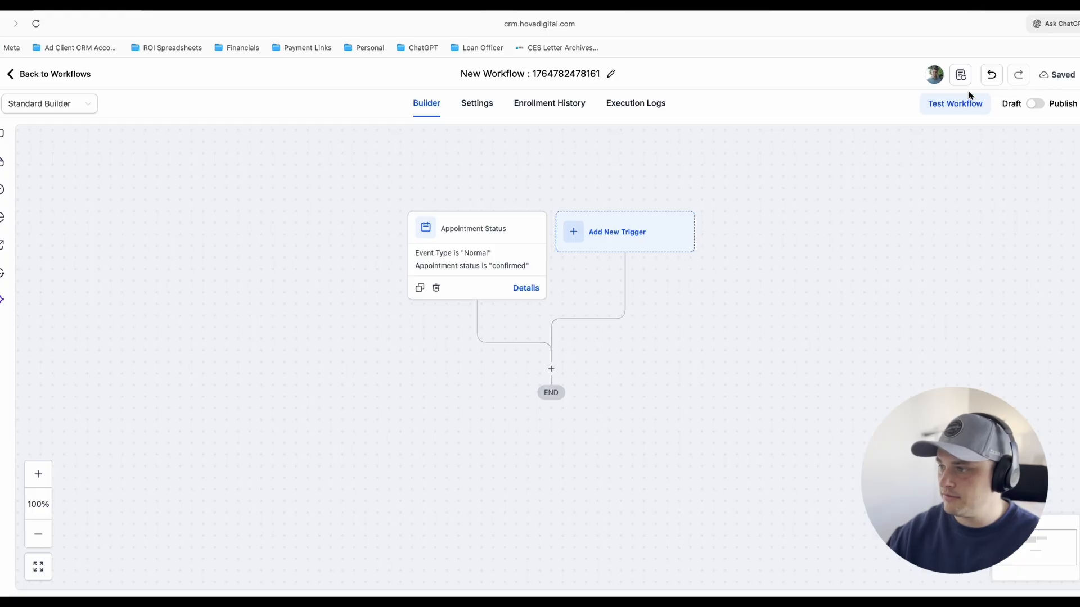
{"action": "left_click", "coordinate": [530, 73]}
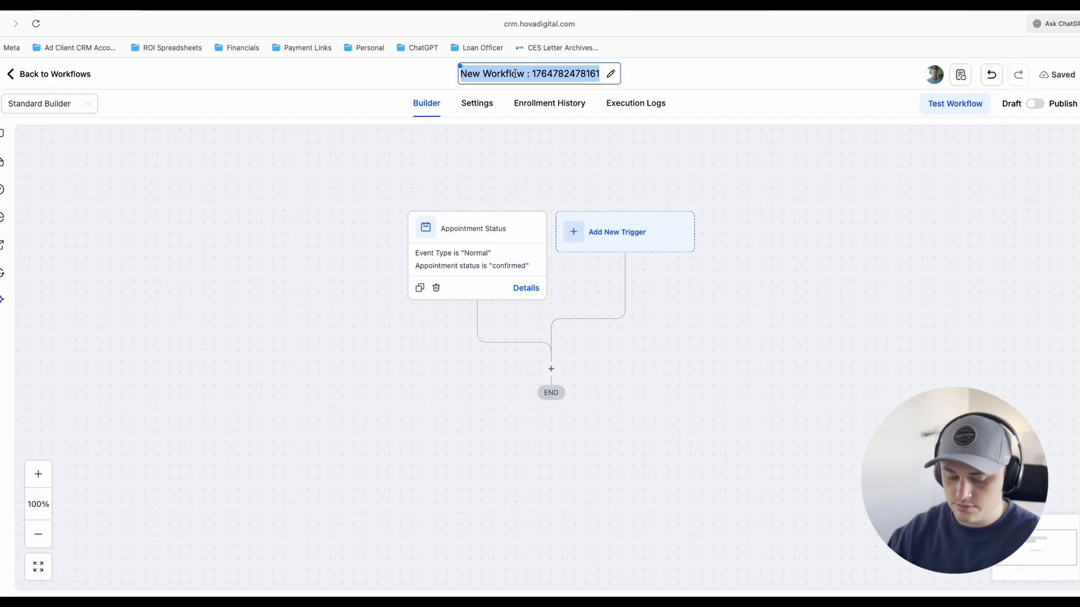
{"action": "type", "text": "Pre Approval C"}
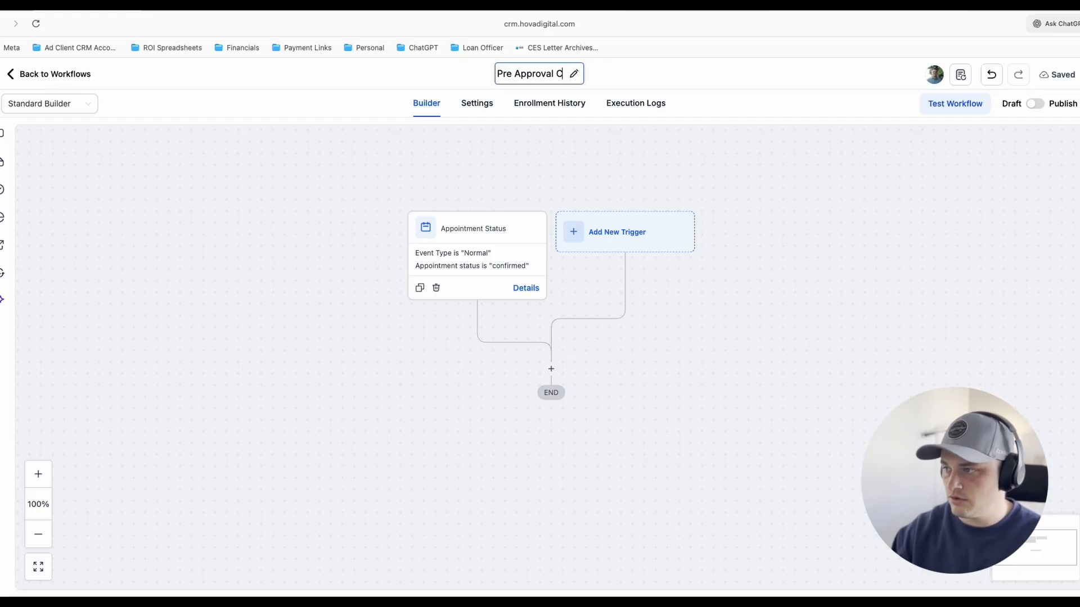
{"action": "type", "text": "all Workflow"}
{"action": "key", "text": "Return"}
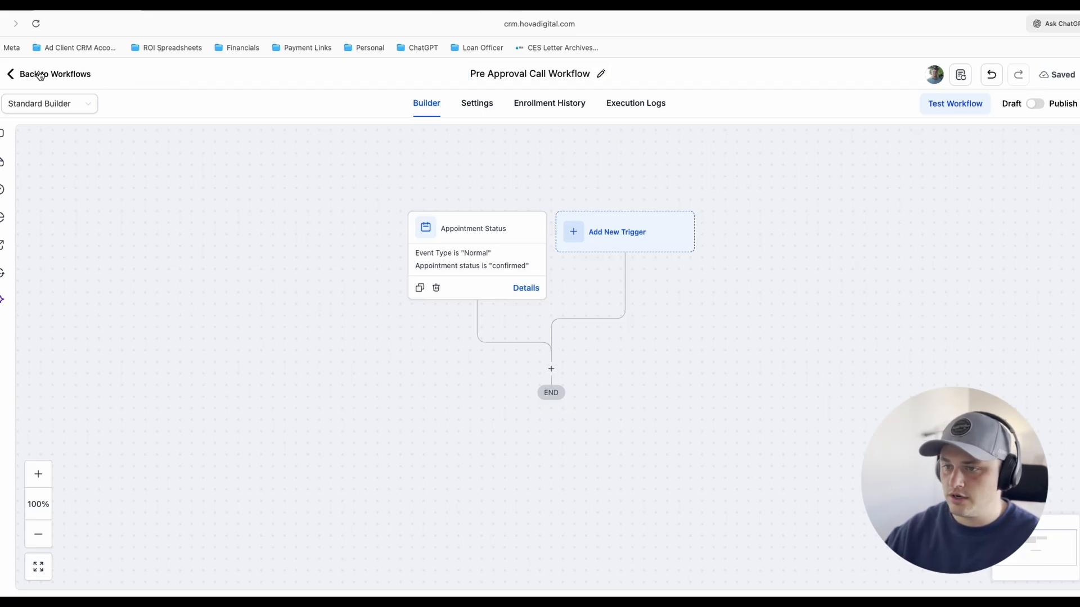
Step: Leave the workflow builder and open the calendar settings of the account
{"action": "left_click", "coordinate": [55, 73]}
{"action": "left_click", "coordinate": [24, 577]}
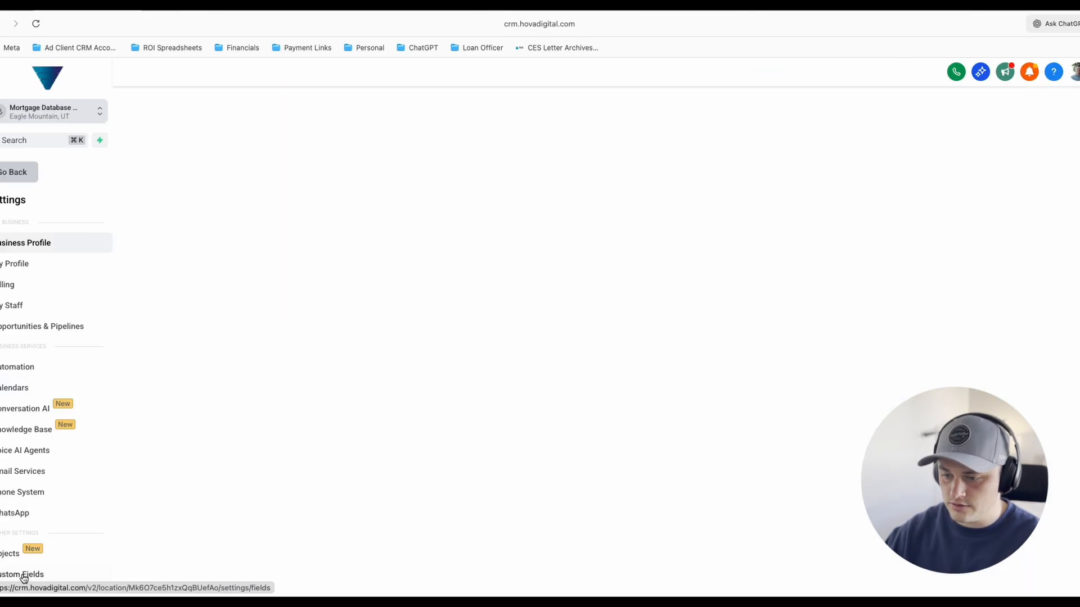
{"action": "left_click", "coordinate": [16, 387]}
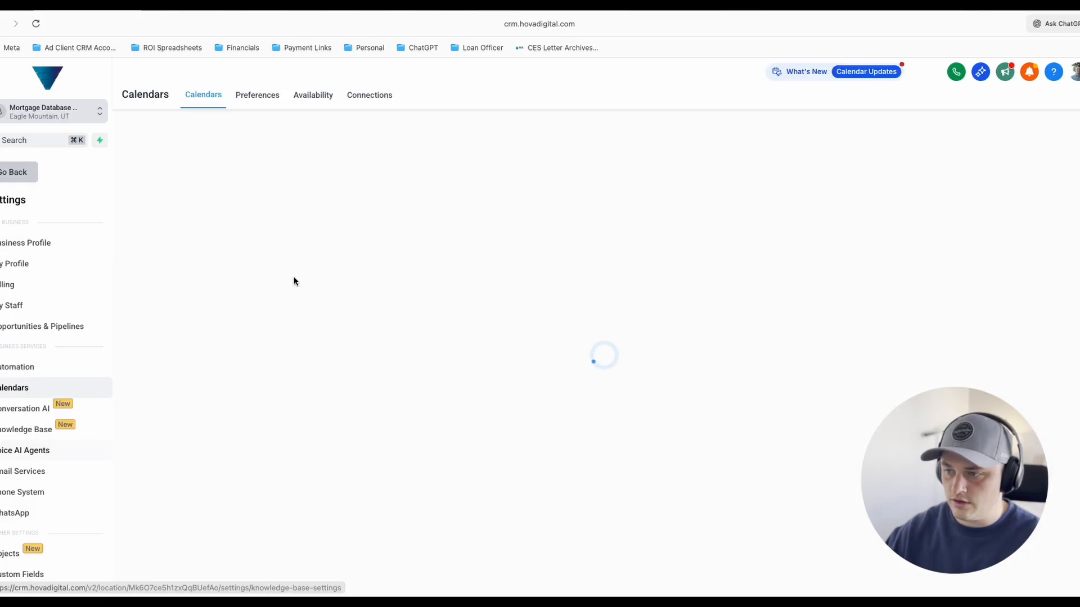
Step: Create a new calendar named Pre Approval Call Calendar and continue to its advanced settings
{"action": "left_click", "coordinate": [1029, 183]}
{"action": "left_click", "coordinate": [439, 318]}
{"action": "left_click", "coordinate": [527, 205]}
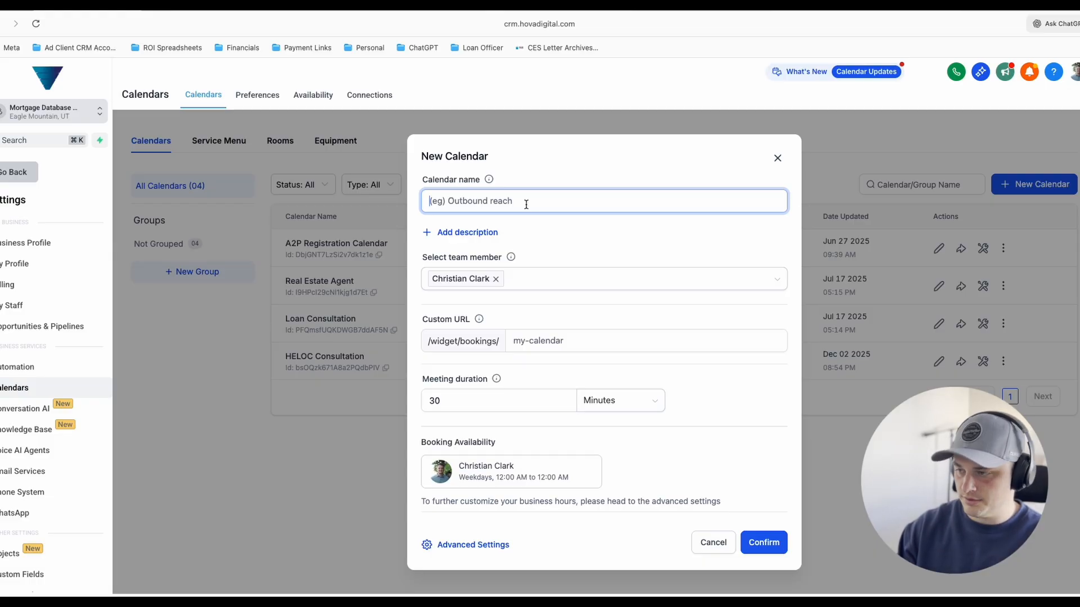
{"action": "type", "text": "Pre"}
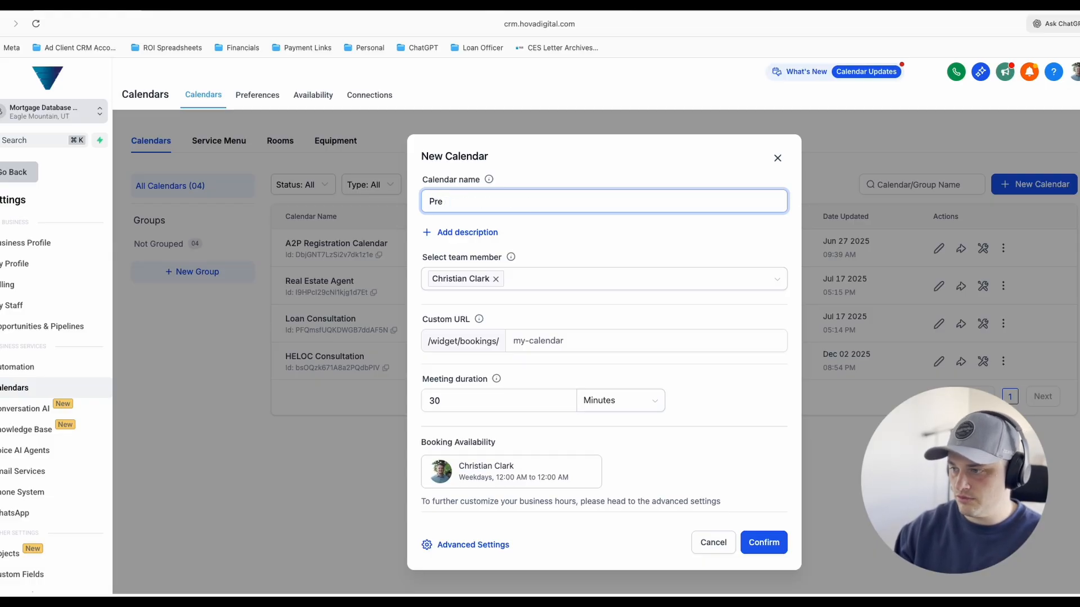
{"action": "type", "text": " approval Call Calendar"}
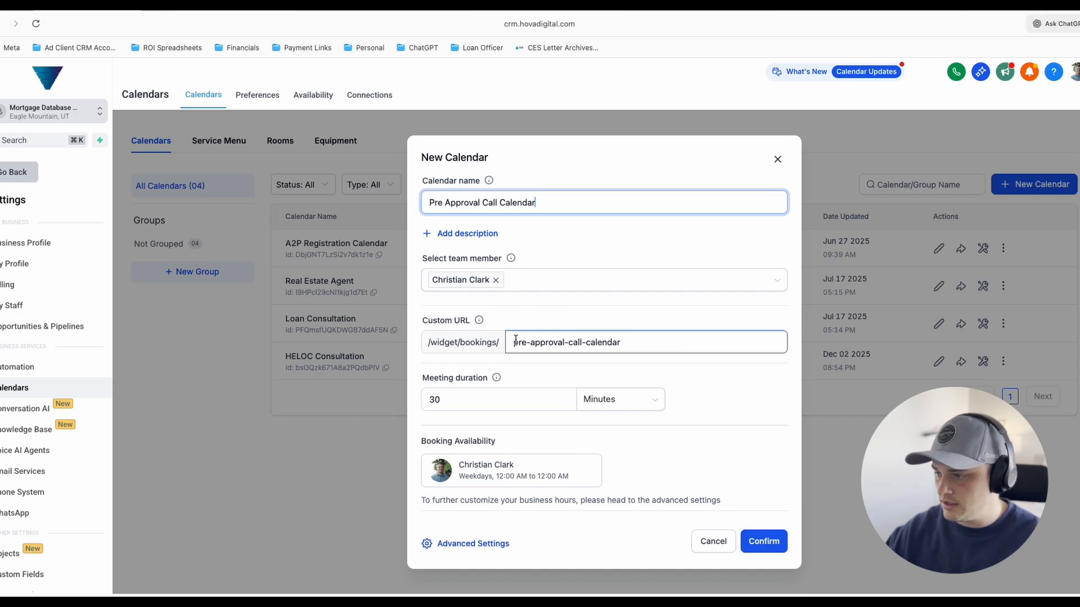
{"action": "left_click", "coordinate": [453, 397]}
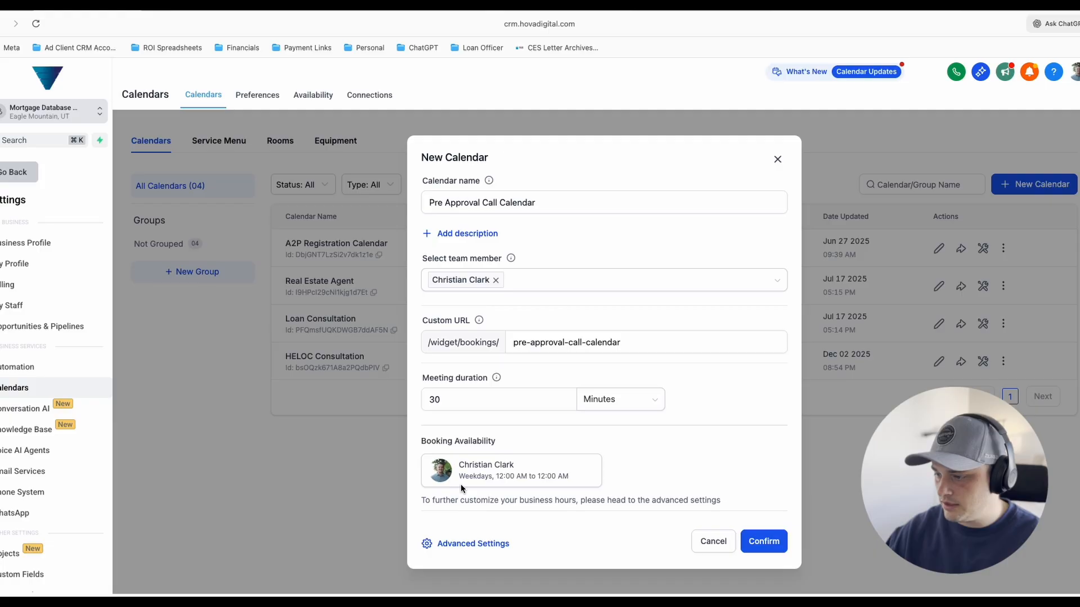
{"action": "left_click", "coordinate": [450, 545]}
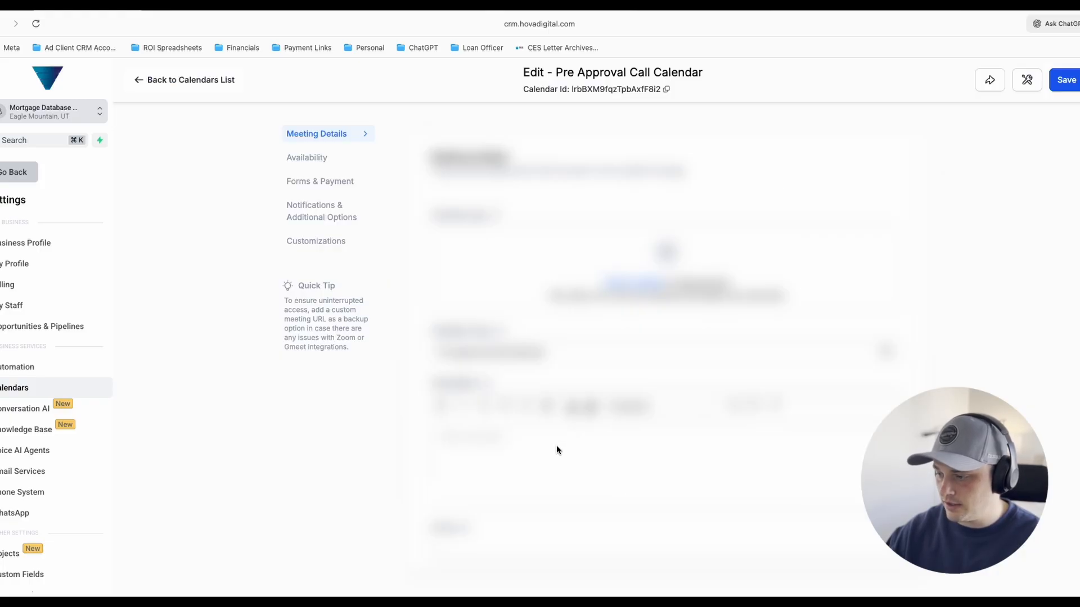
Step: Choose the team member's meeting location in the meeting details of the Pre Approval Call Calendar
{"action": "scroll", "coordinate": [552, 270], "scroll_direction": "down", "scroll_amount": 1}
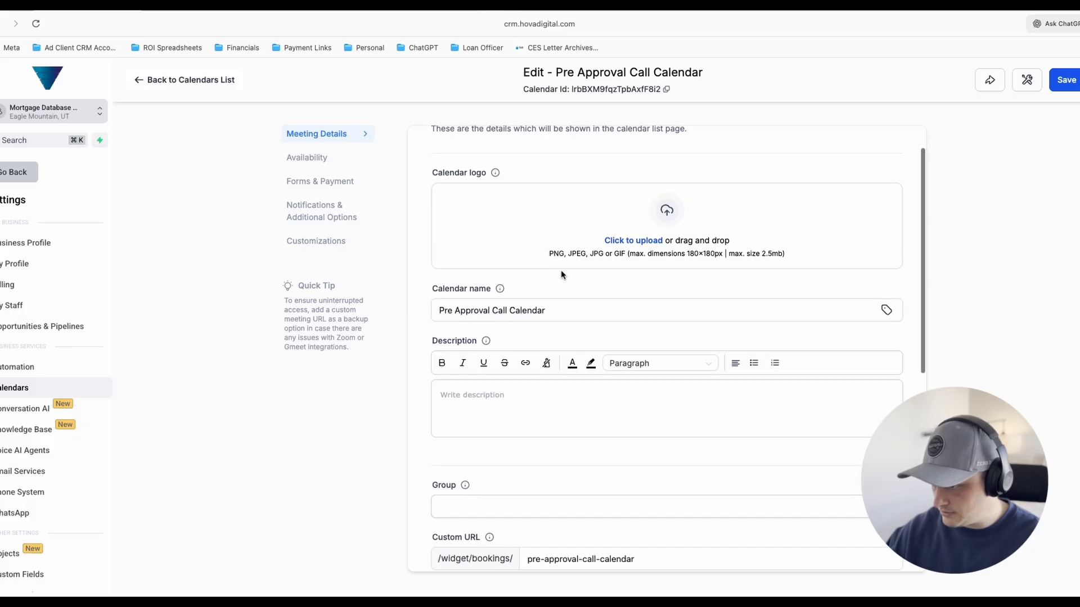
{"action": "scroll", "coordinate": [562, 271], "scroll_direction": "down", "scroll_amount": 7}
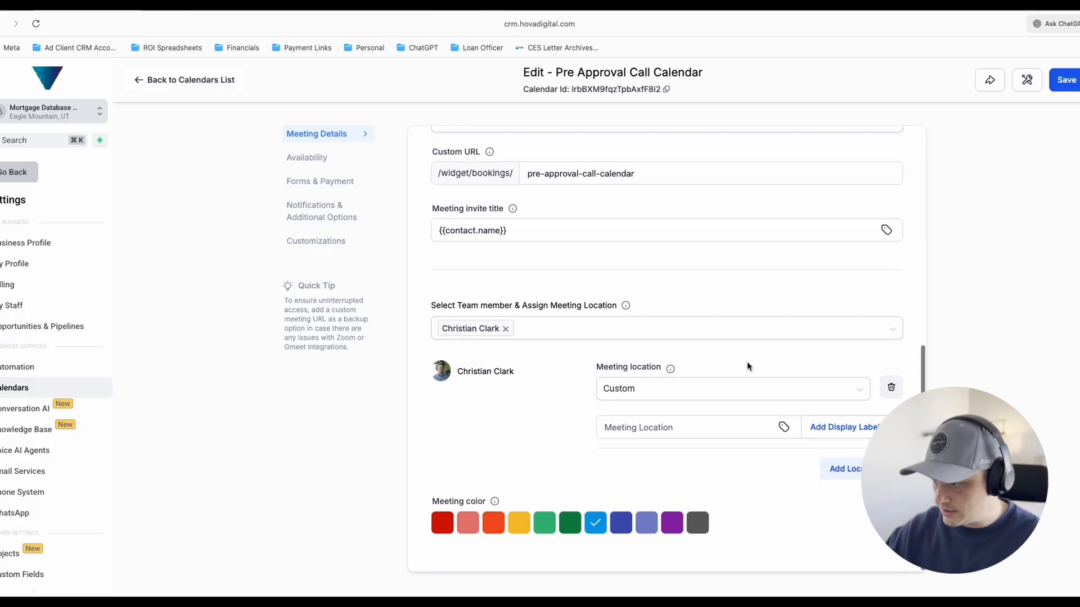
{"action": "left_click", "coordinate": [737, 388]}
{"action": "left_click", "coordinate": [671, 450]}
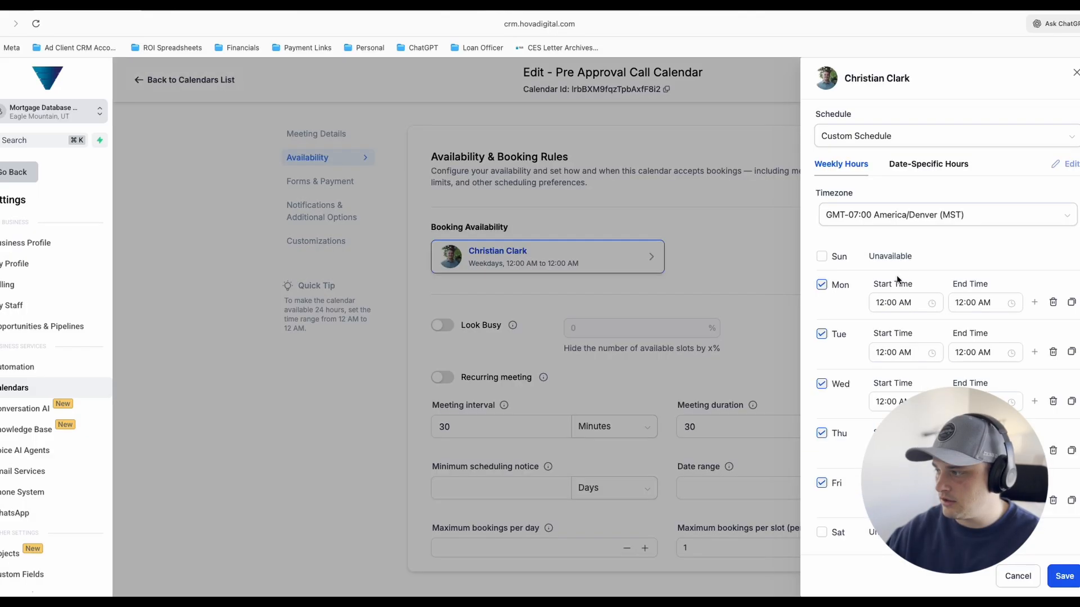
Step: Save the team member's custom weekly availability schedule for the calendar and close the schedule
{"action": "left_click", "coordinate": [880, 296]}
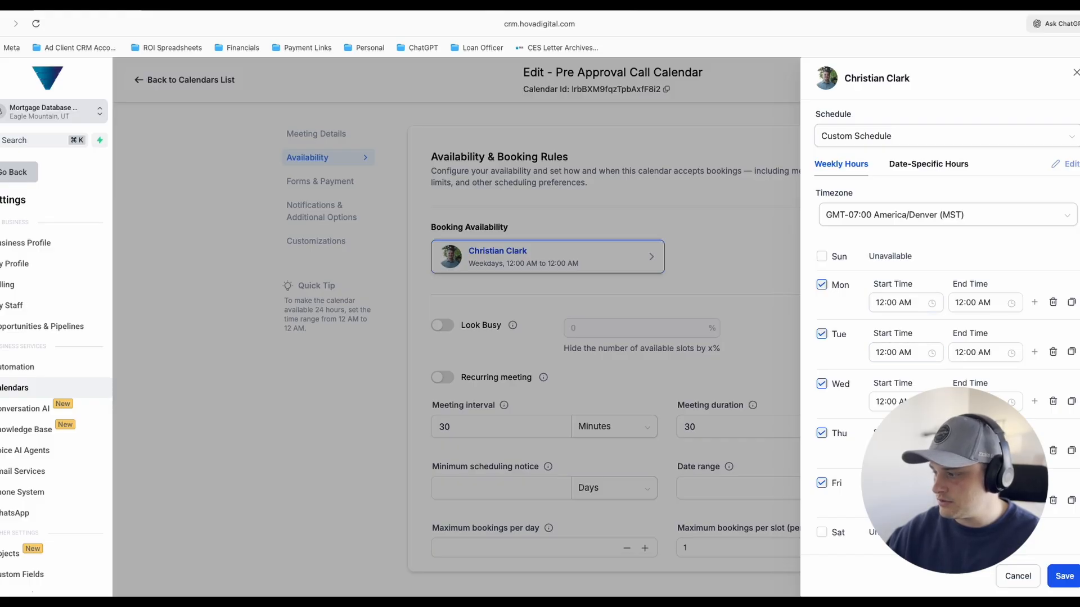
{"action": "left_click", "coordinate": [1072, 575]}
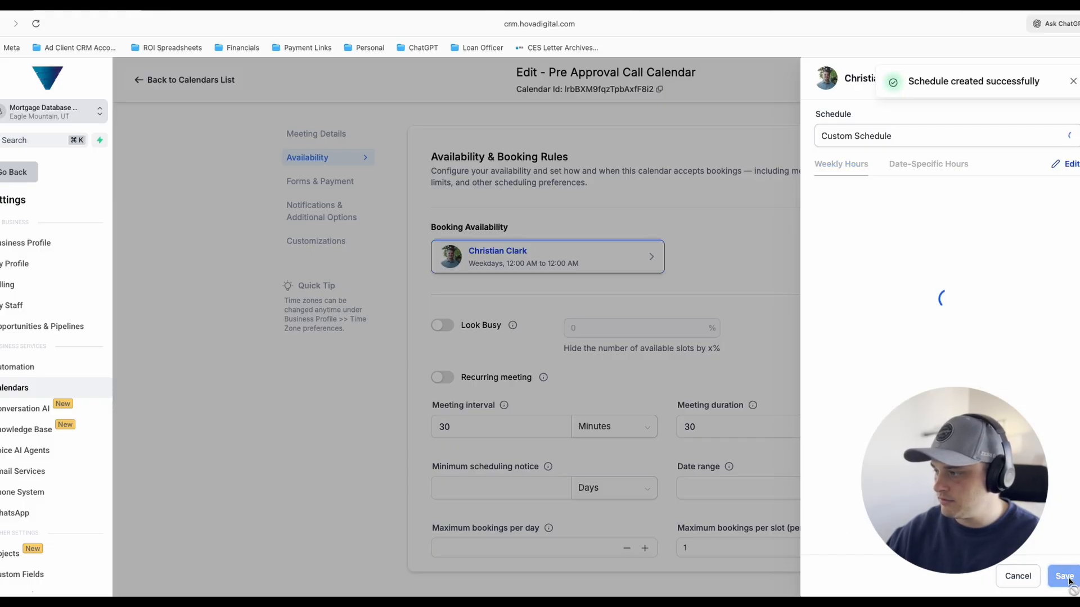
{"action": "left_click", "coordinate": [1073, 83]}
{"action": "left_click", "coordinate": [1078, 74]}
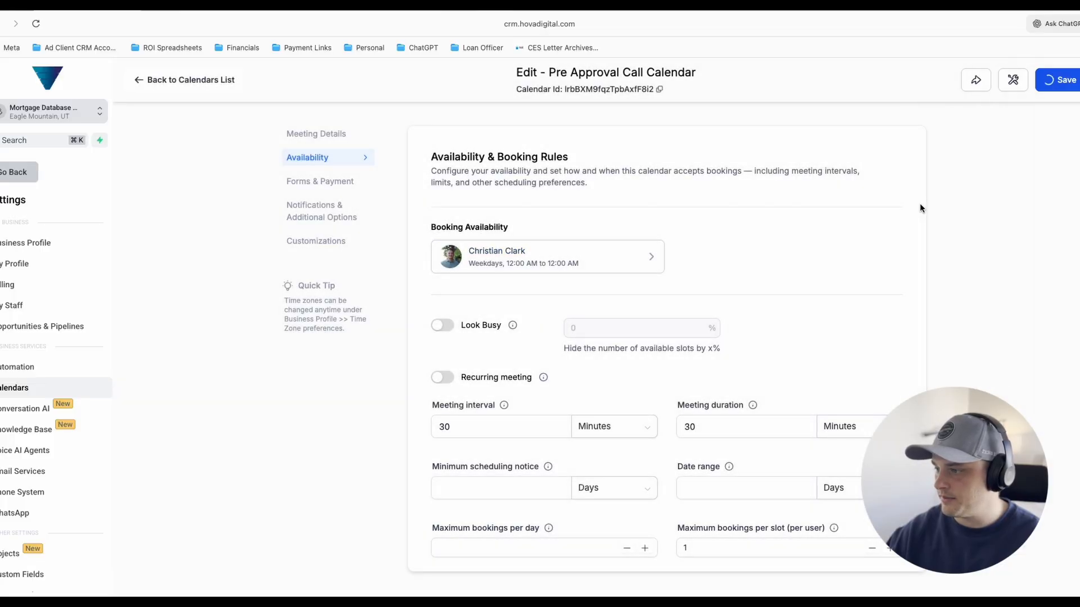
Step: Review the calendar's booking rules, form and payment options, notifications and widget customizations
{"action": "scroll", "coordinate": [693, 271], "scroll_direction": "down", "scroll_amount": 3}
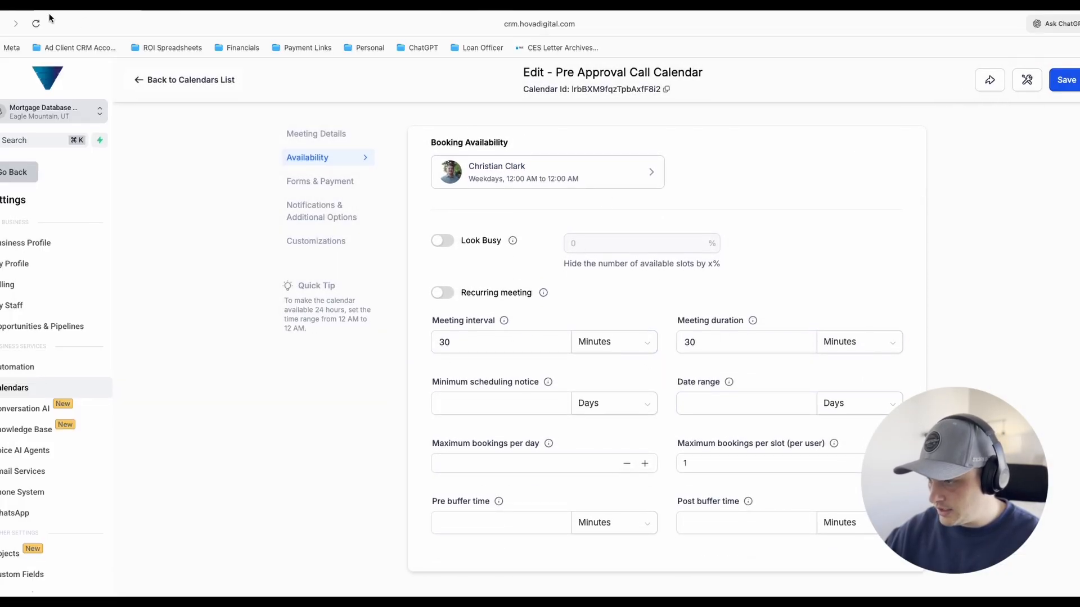
{"action": "left_click", "coordinate": [319, 183]}
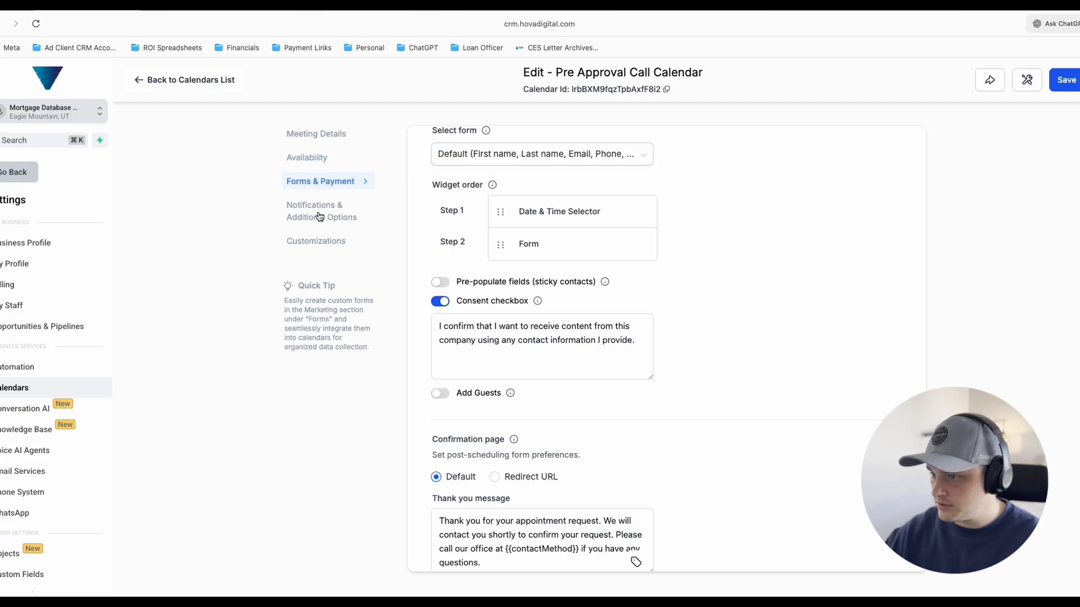
{"action": "left_click", "coordinate": [319, 217]}
{"action": "left_click", "coordinate": [311, 245]}
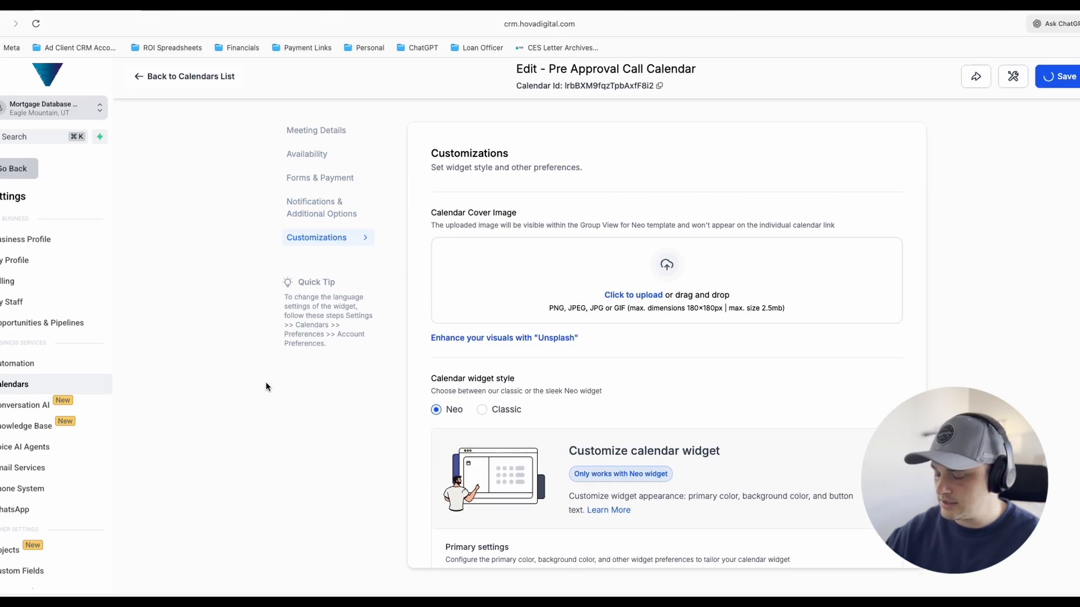
{"action": "scroll", "coordinate": [265, 383], "scroll_direction": "down", "scroll_amount": 7}
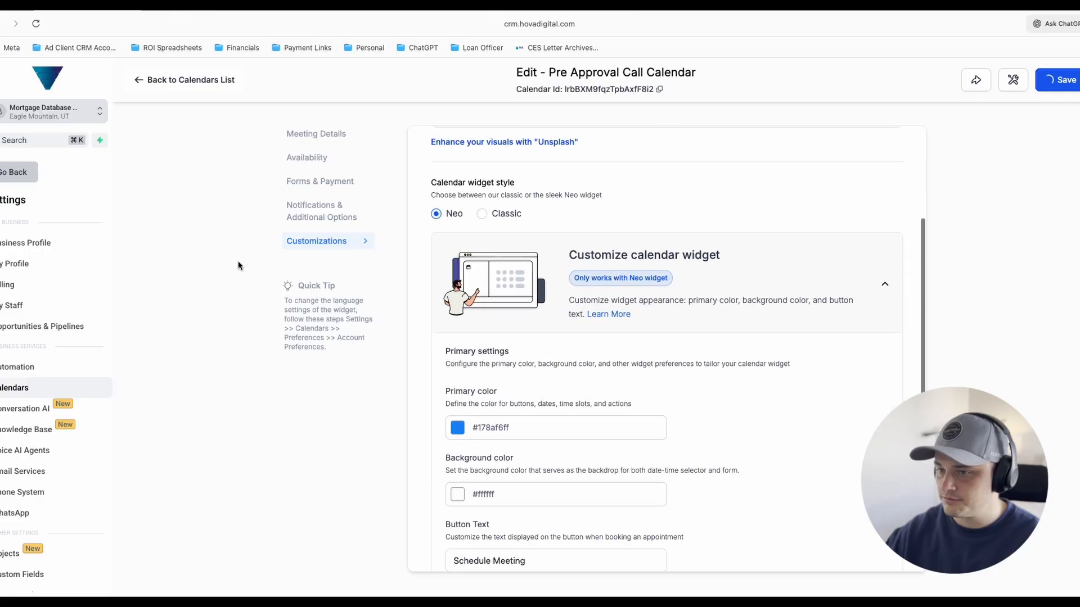
Step: Return to the automation workflows, search for "pre" and open the Pre Approval Call Workflow
{"action": "left_click", "coordinate": [27, 177]}
{"action": "left_click", "coordinate": [17, 177]}
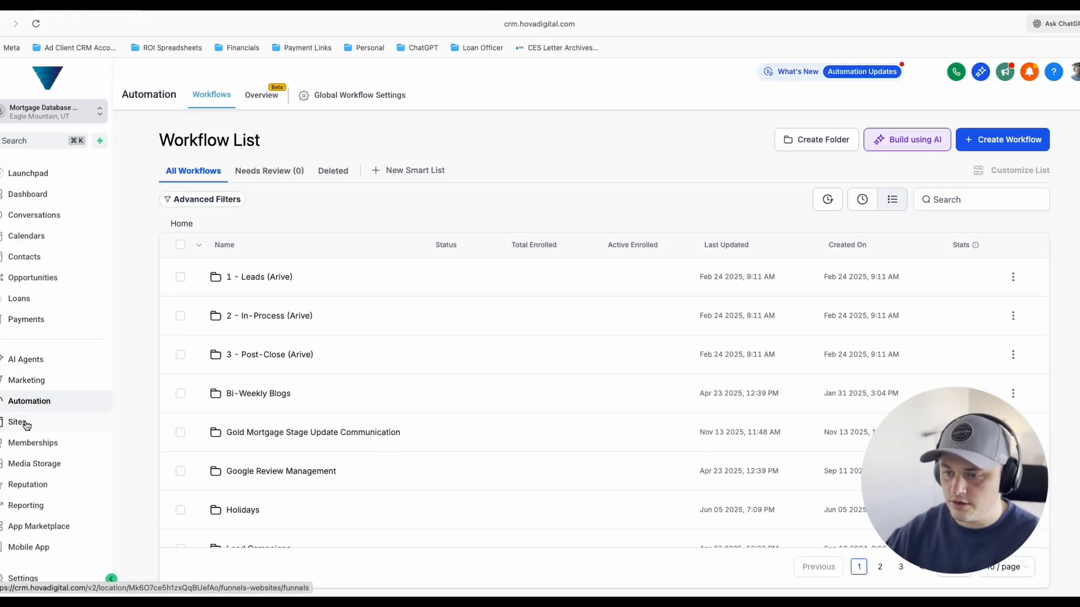
{"action": "scroll", "coordinate": [405, 373], "scroll_direction": "down", "scroll_amount": 2}
{"action": "left_click", "coordinate": [984, 201]}
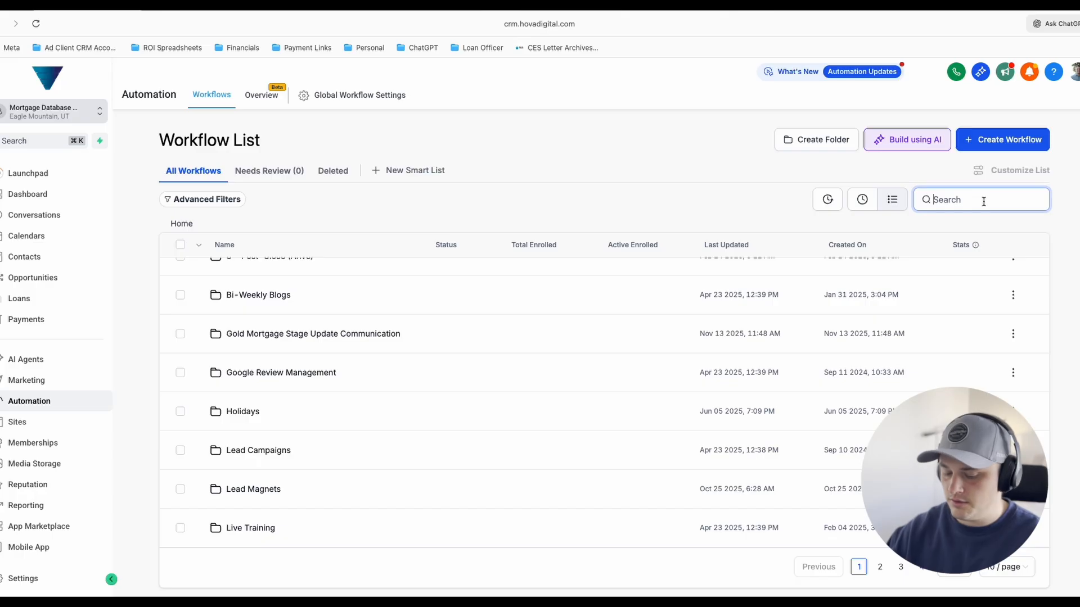
{"action": "type", "text": "pre"}
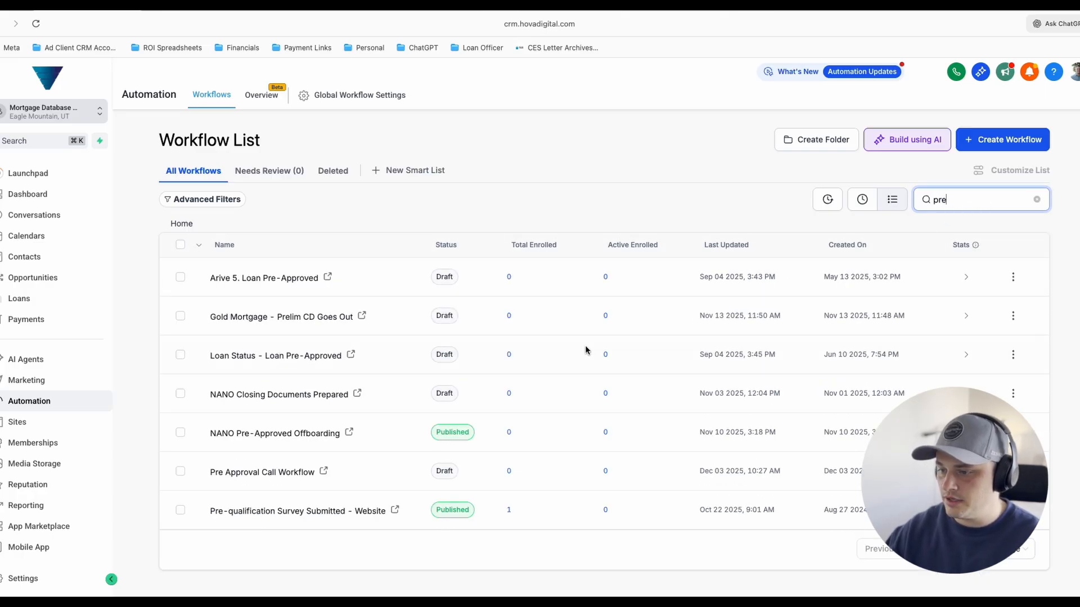
{"action": "left_click", "coordinate": [297, 473]}
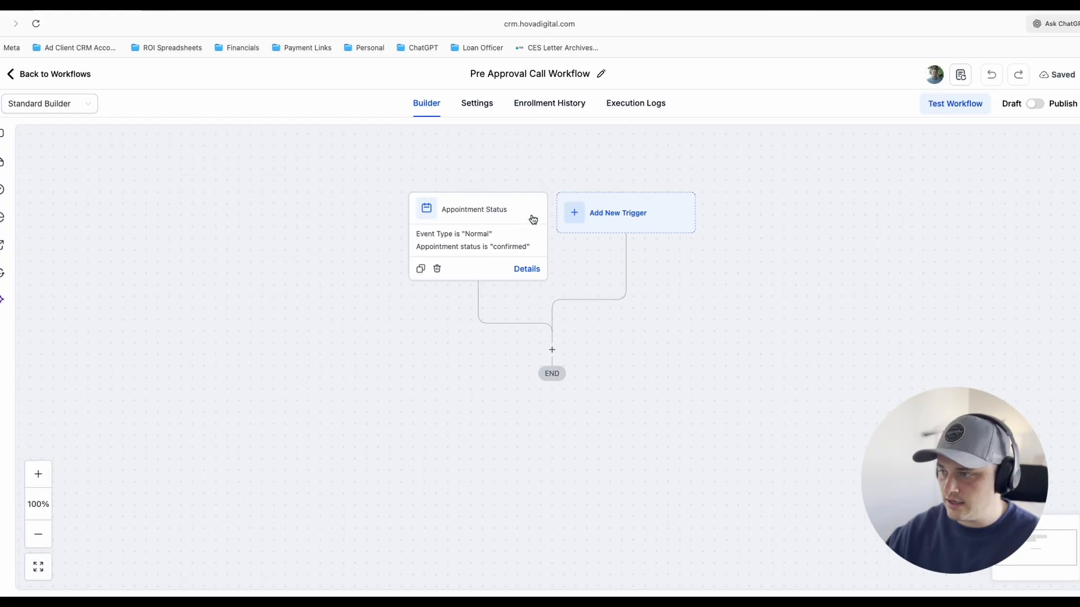
Step: Add an In calendar filter for the Pre Approval Call Calendar to the Appointment Status trigger and save the trigger
{"action": "left_click", "coordinate": [474, 234]}
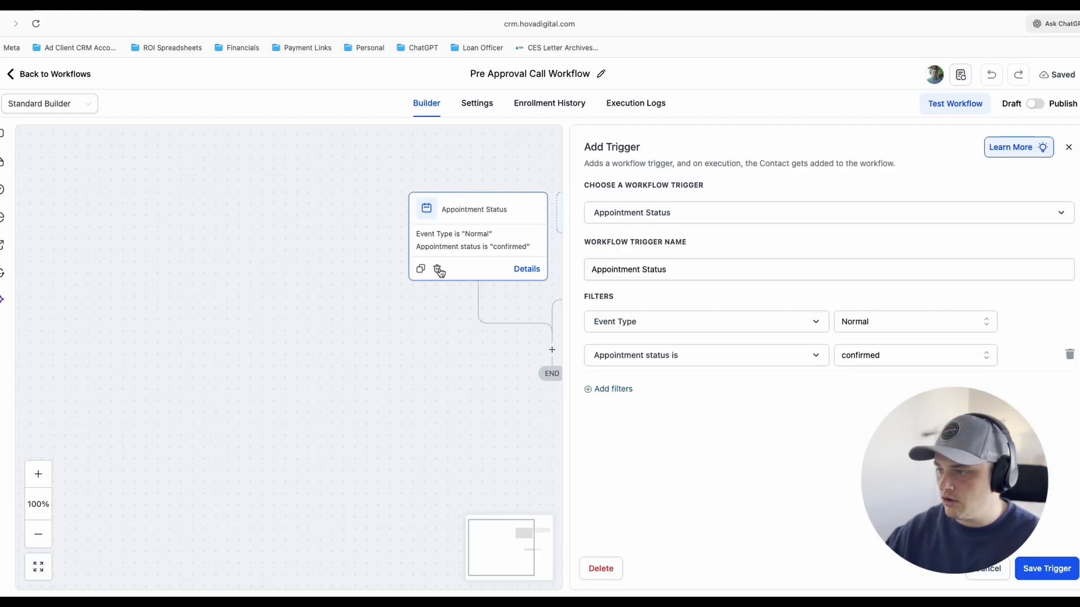
{"action": "left_click", "coordinate": [625, 390]}
{"action": "left_click", "coordinate": [638, 398]}
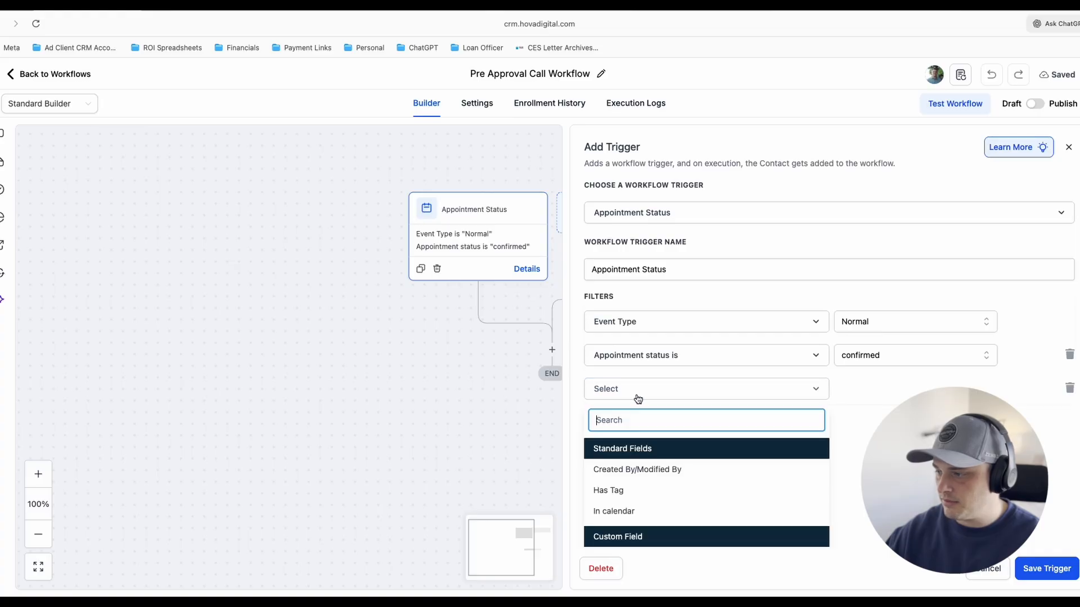
{"action": "left_click", "coordinate": [614, 511]}
{"action": "left_click", "coordinate": [860, 388]}
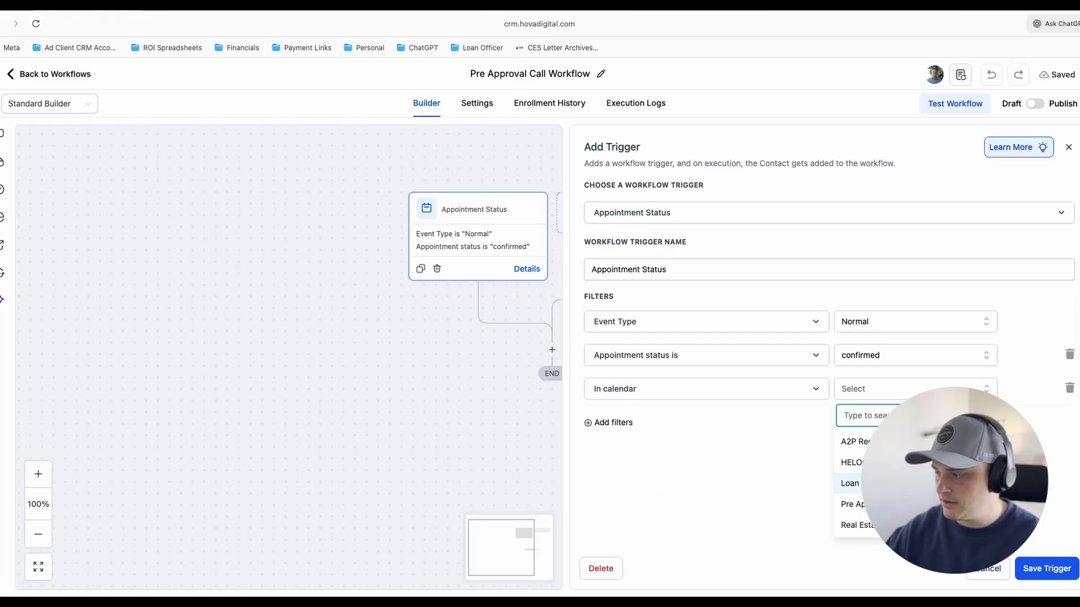
{"action": "left_click", "coordinate": [855, 504]}
{"action": "left_click", "coordinate": [1054, 567]}
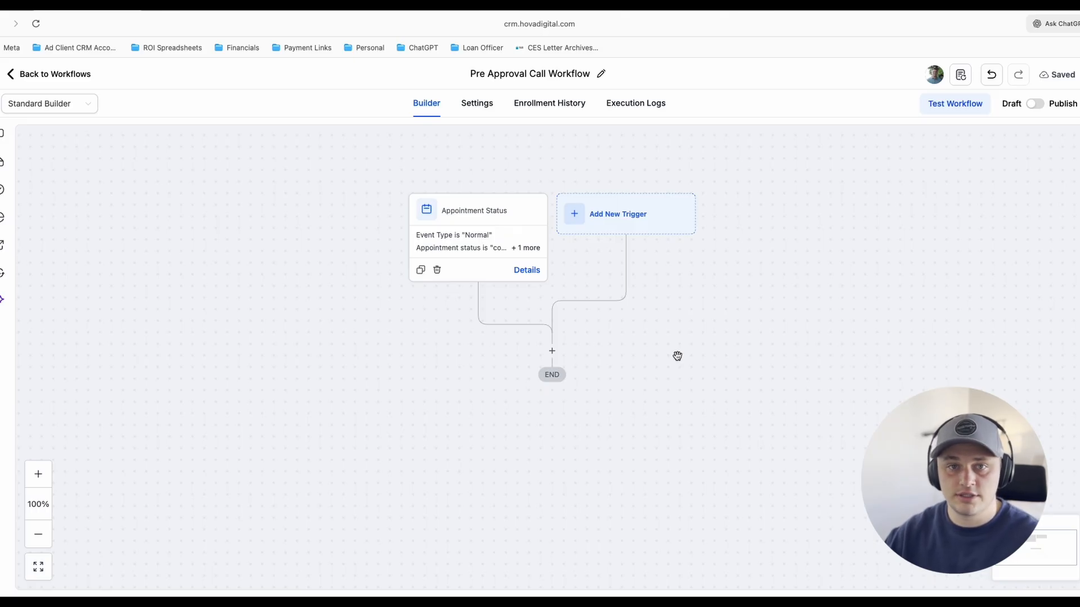
Step: Add an Internal Notification action to the workflow below the Appointment Status trigger
{"action": "scroll", "coordinate": [677, 356], "scroll_direction": "down", "scroll_amount": 1}
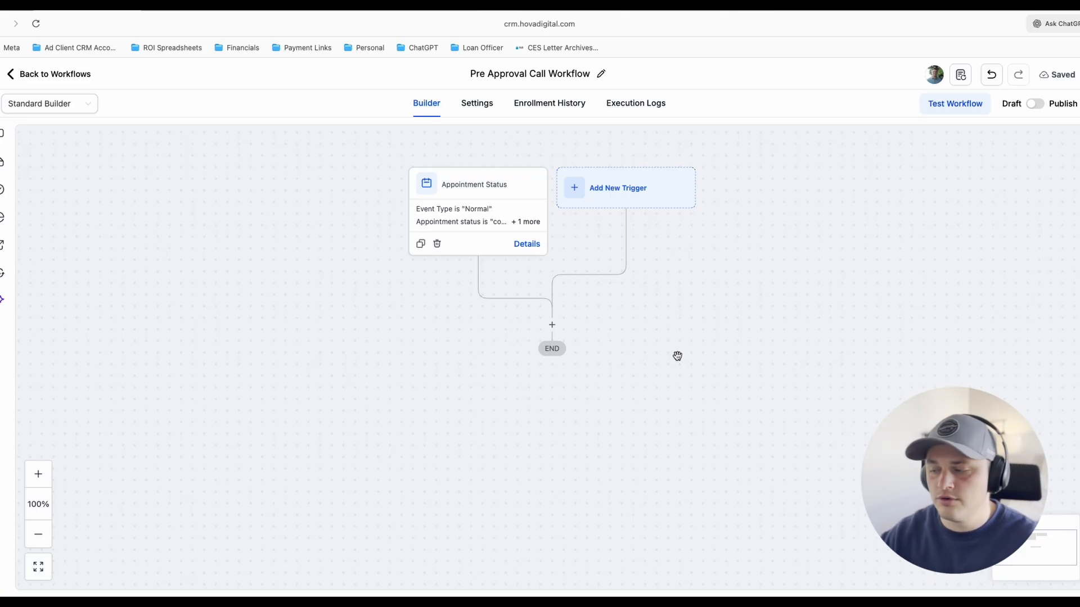
{"action": "scroll", "coordinate": [663, 352], "scroll_direction": "down", "scroll_amount": 1}
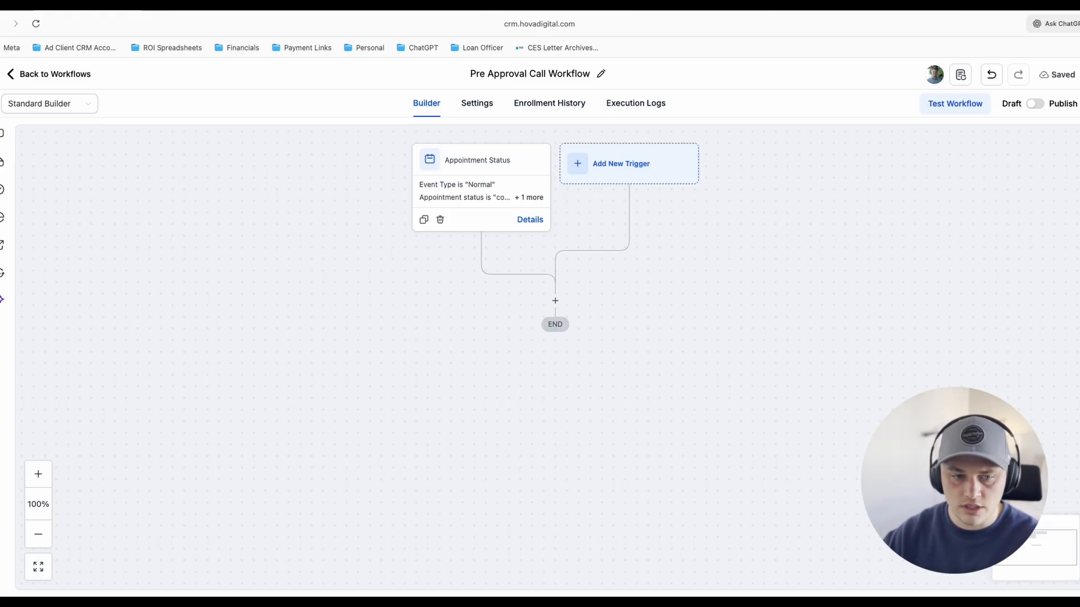
{"action": "scroll", "coordinate": [532, 325], "scroll_direction": "up", "scroll_amount": 1}
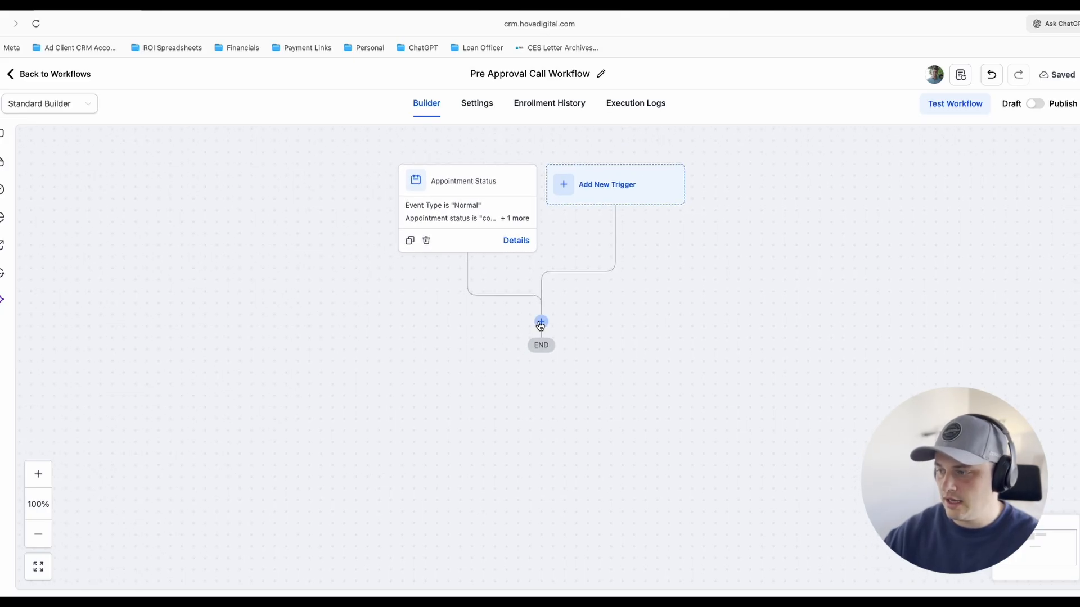
{"action": "left_click", "coordinate": [540, 323]}
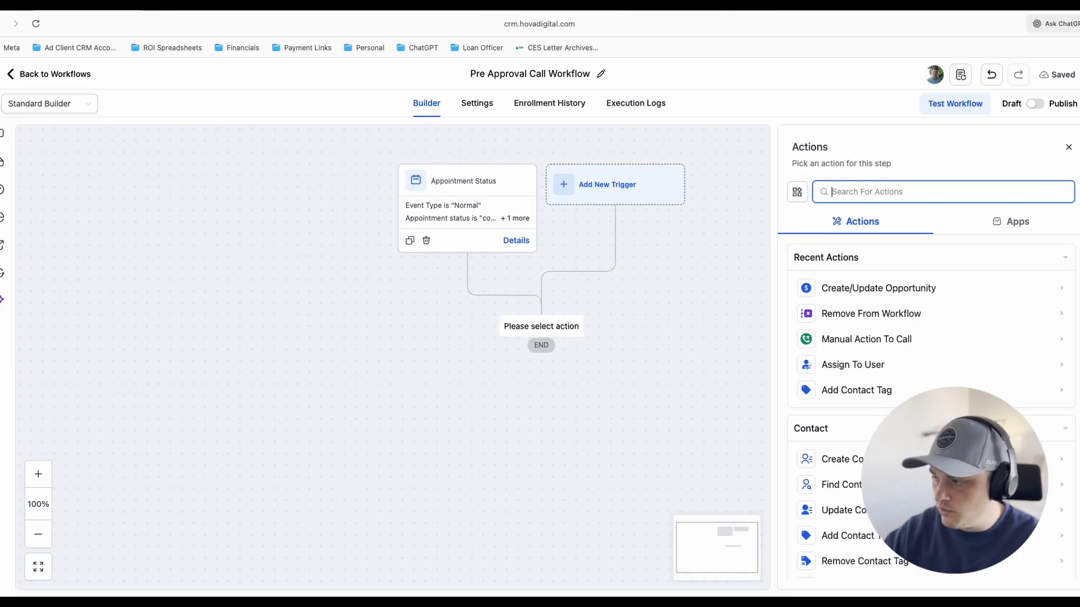
{"action": "type", "text": "intern"}
{"action": "left_click", "coordinate": [923, 287]}
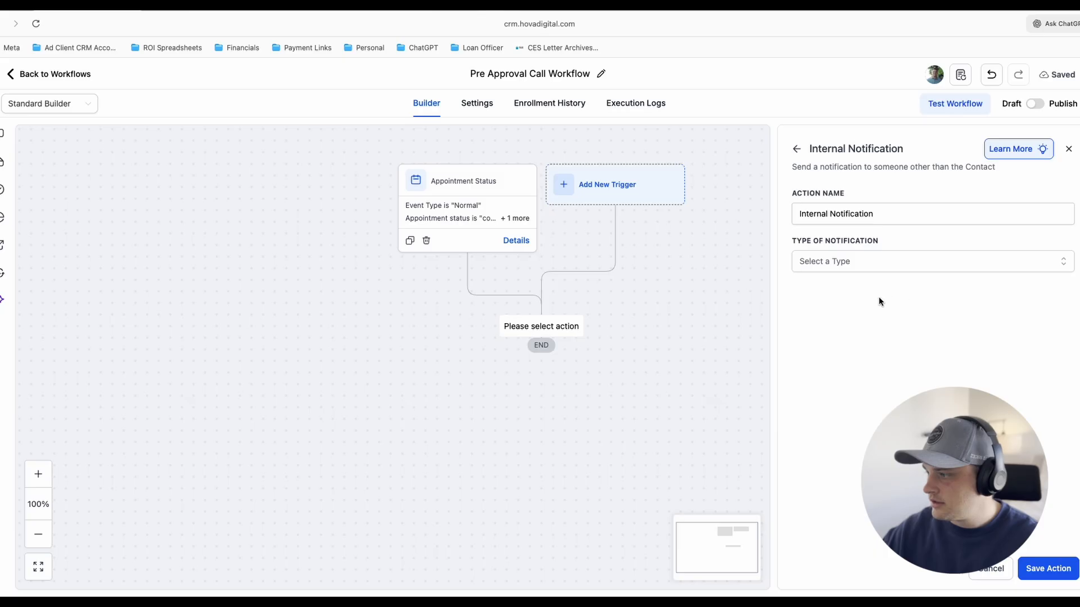
Step: Set the internal notification's type to SMS and its recipient user type to Assigned User
{"action": "left_click", "coordinate": [862, 265]}
{"action": "left_click", "coordinate": [822, 330]}
{"action": "left_click", "coordinate": [851, 312]}
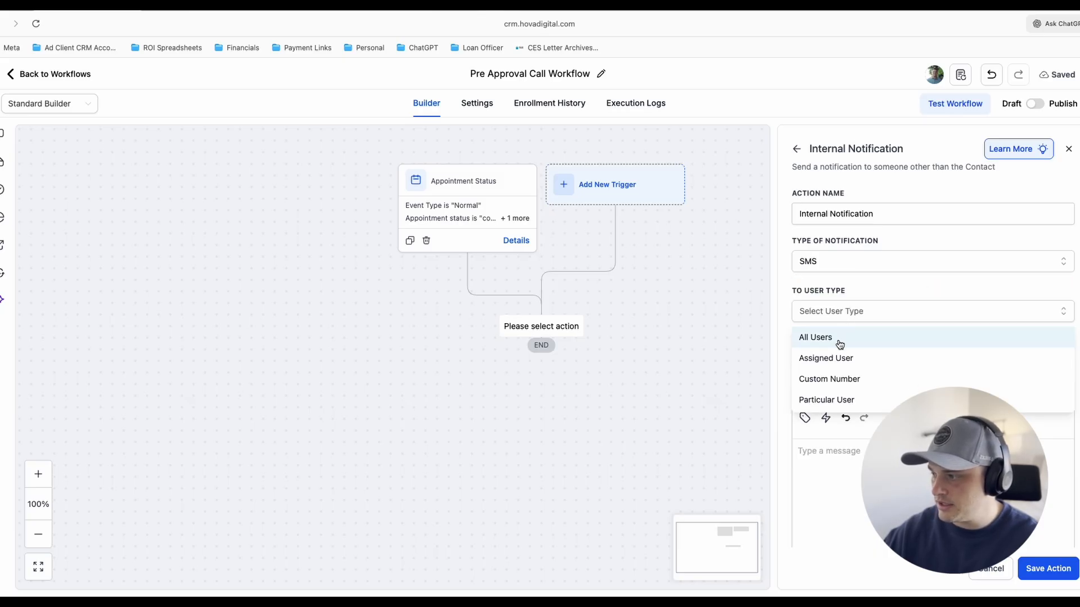
{"action": "left_click", "coordinate": [828, 355]}
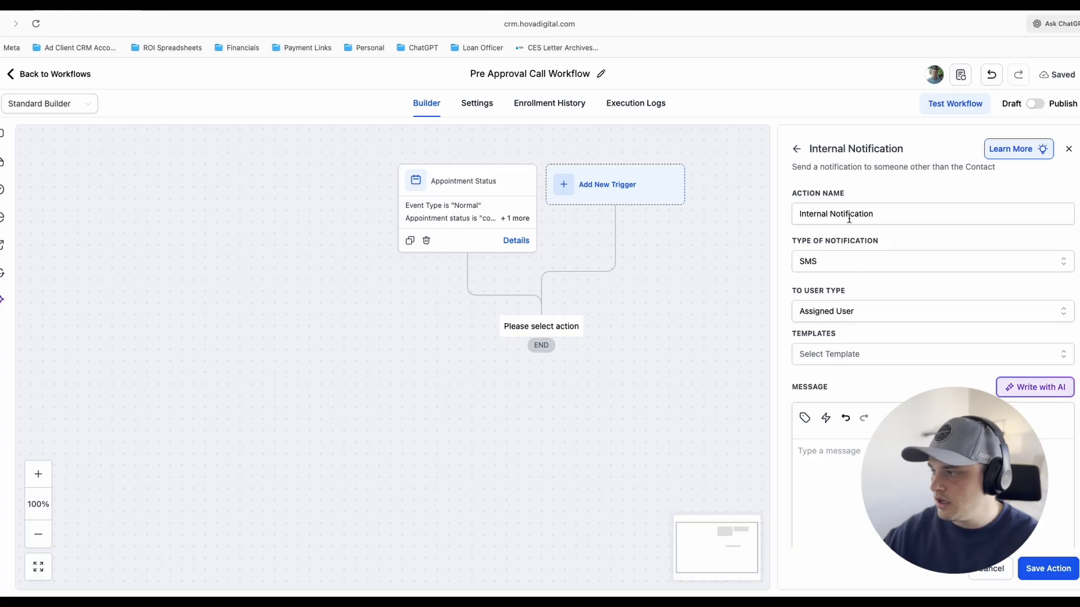
{"action": "scroll", "coordinate": [863, 272], "scroll_direction": "down", "scroll_amount": 1}
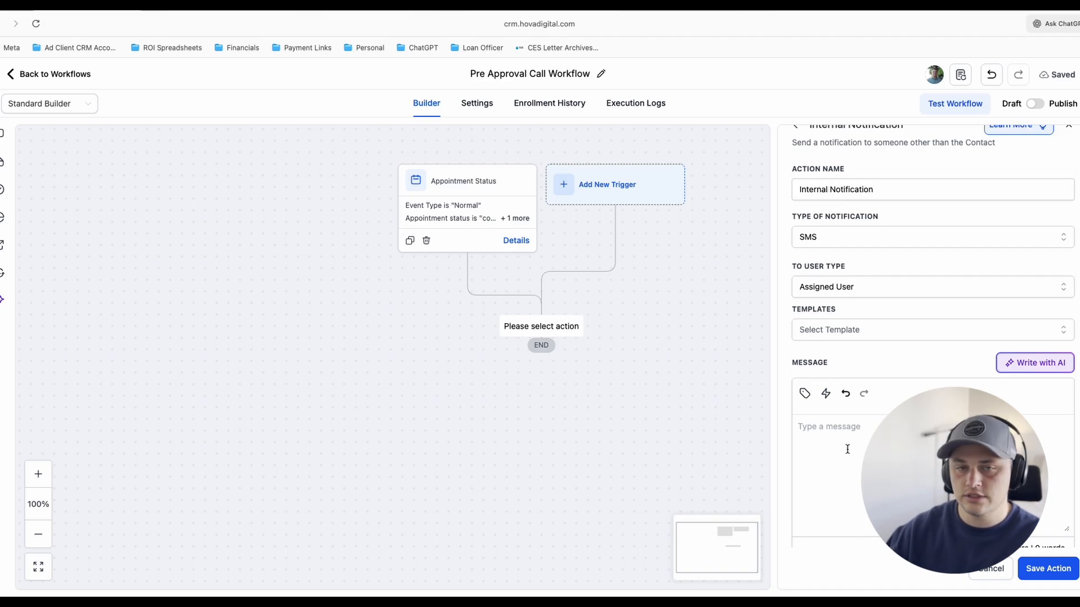
{"action": "left_click", "coordinate": [805, 393]}
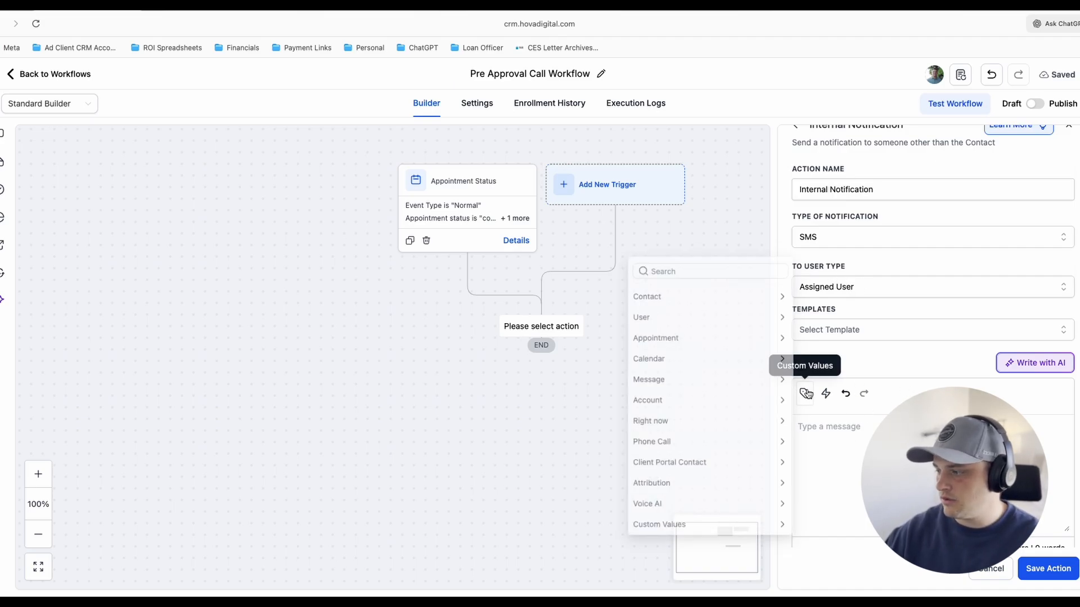
{"action": "left_click", "coordinate": [922, 287]}
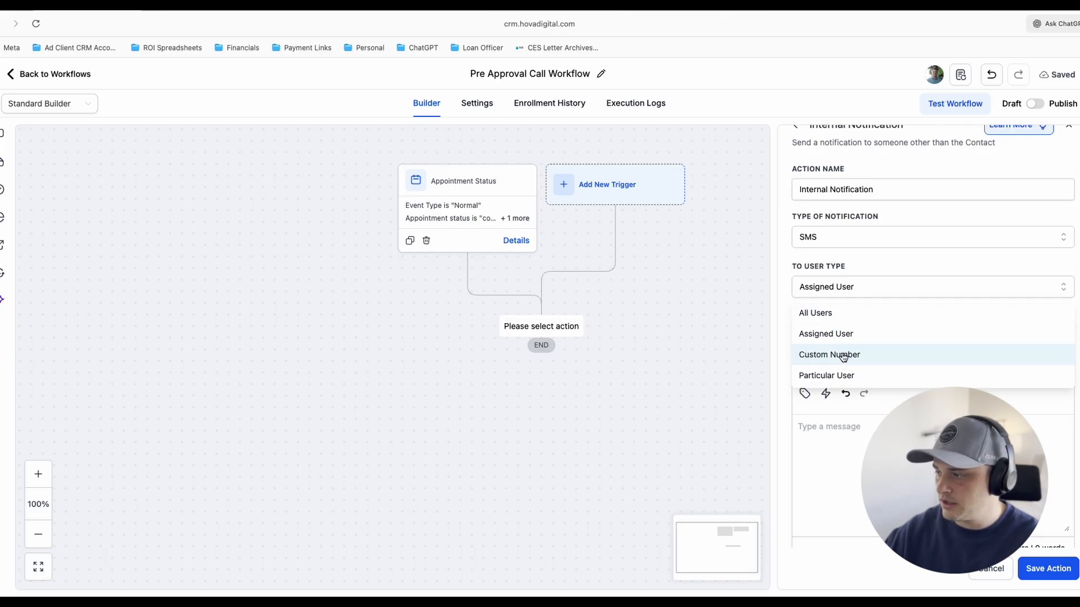
{"action": "left_click", "coordinate": [833, 389]}
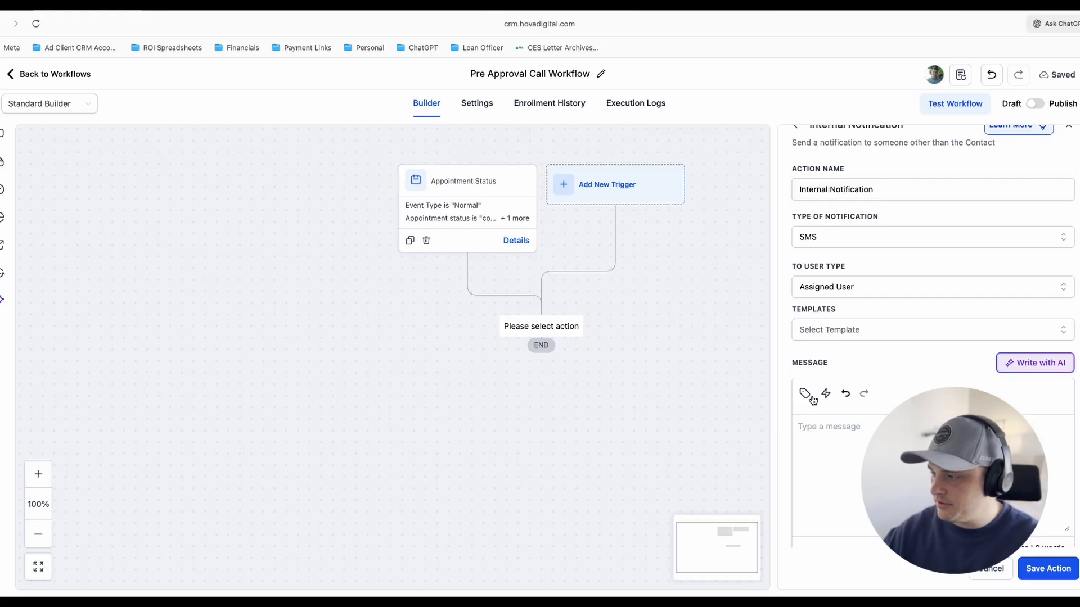
Step: Start the internal notification's message with the contact's Full Name custom value
{"action": "left_click", "coordinate": [824, 434]}
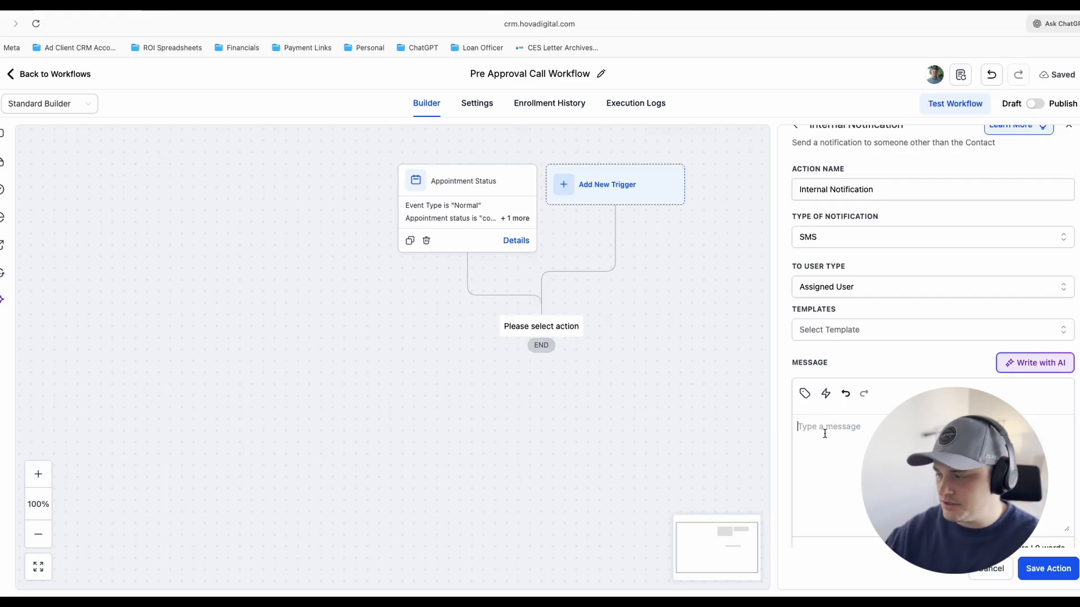
{"action": "left_click", "coordinate": [806, 395]}
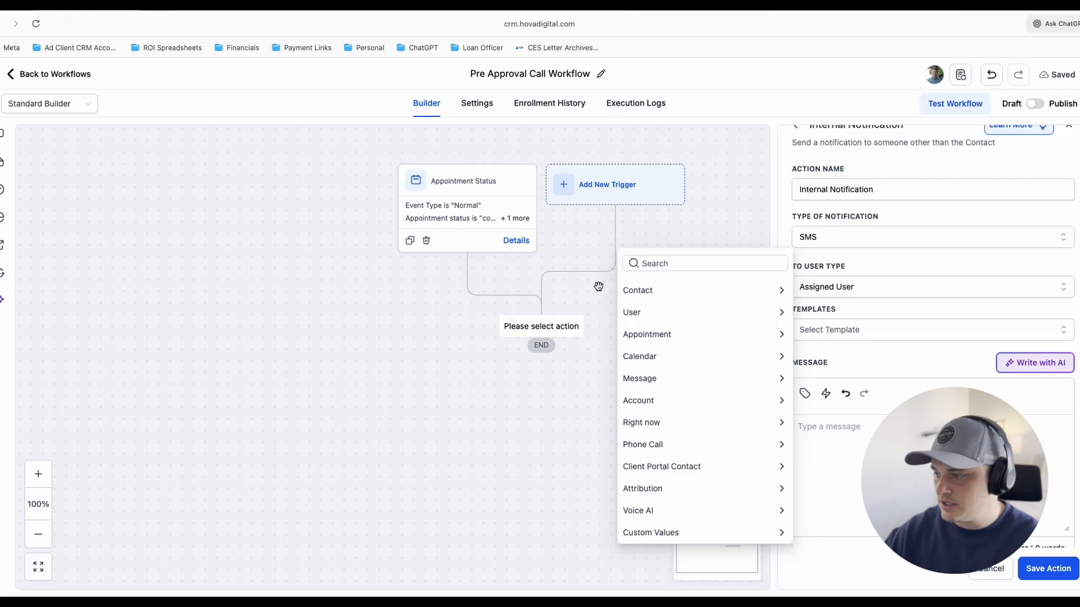
{"action": "left_click", "coordinate": [679, 290]}
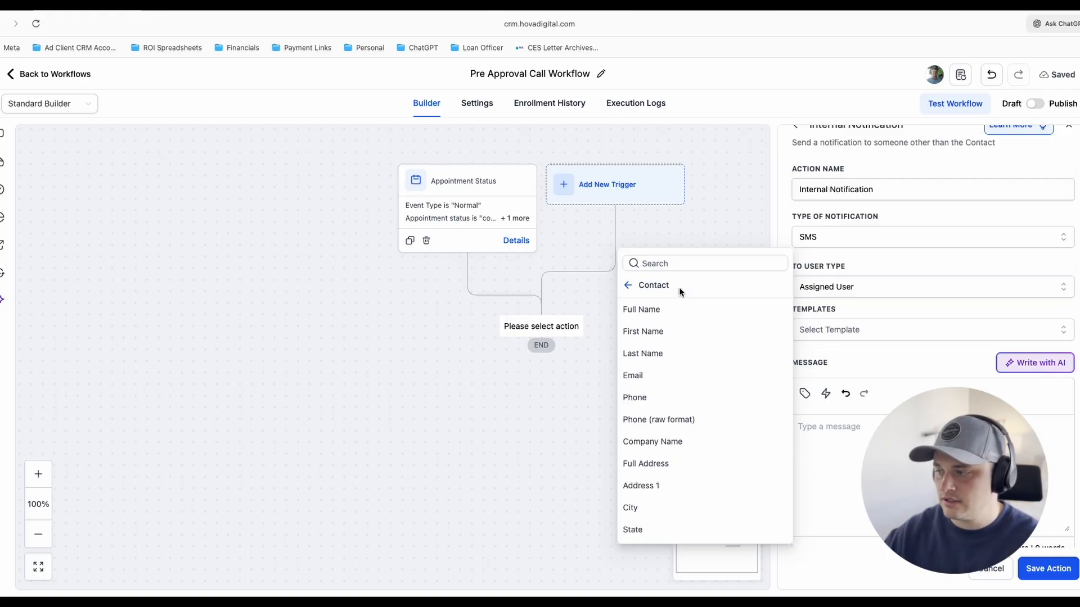
{"action": "left_click", "coordinate": [656, 311]}
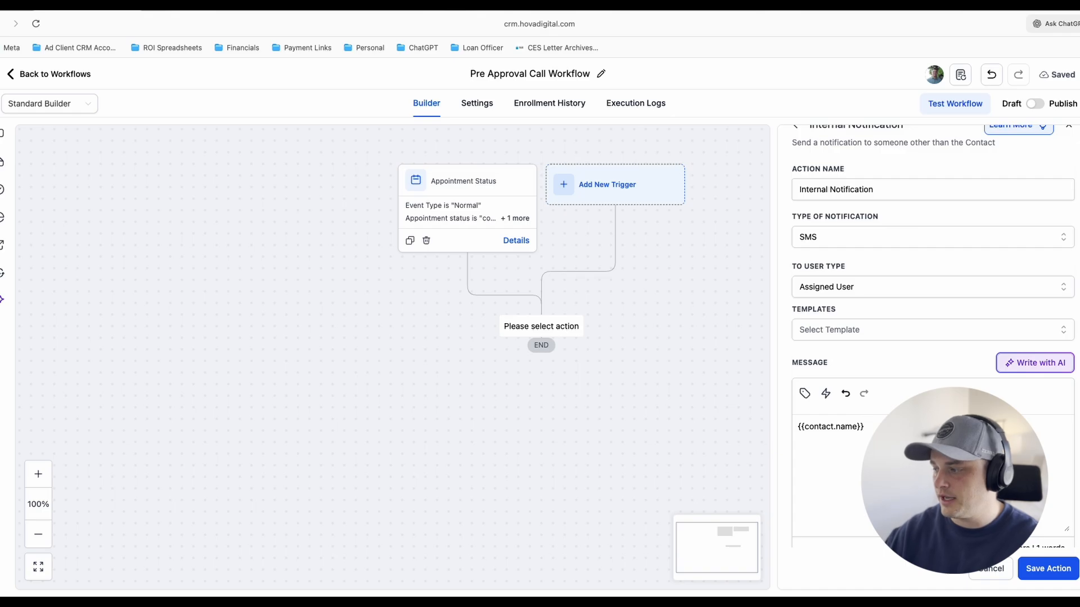
Step: Add the text "just booked a pre-approval call with you for" after the contact name value in the notification message
{"action": "left_click", "coordinate": [911, 427]}
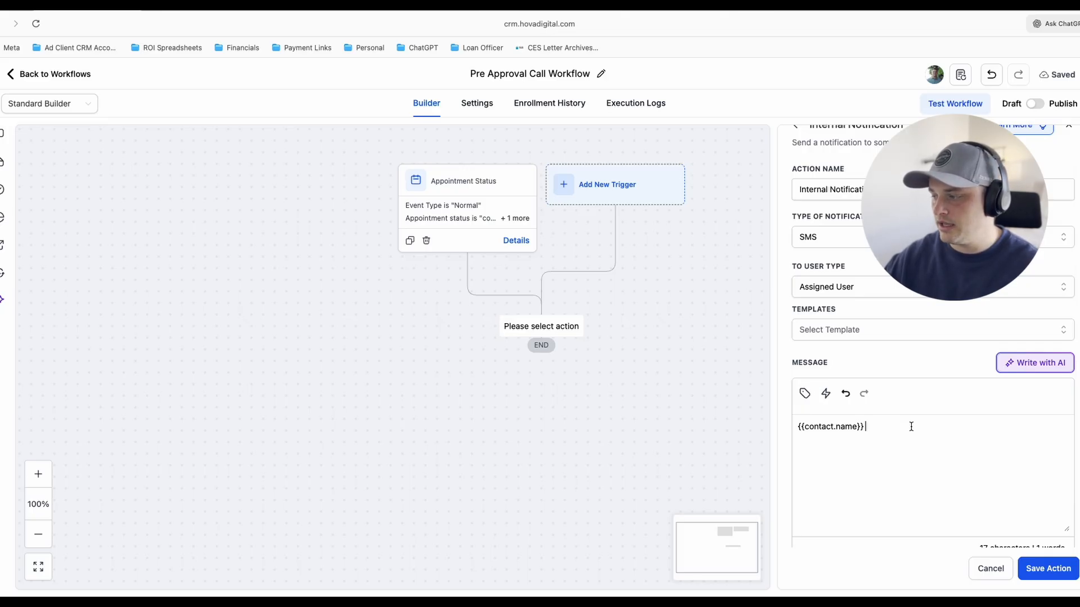
{"action": "left_click_drag", "start_coordinate": [873, 426], "coordinate": [797, 427]}
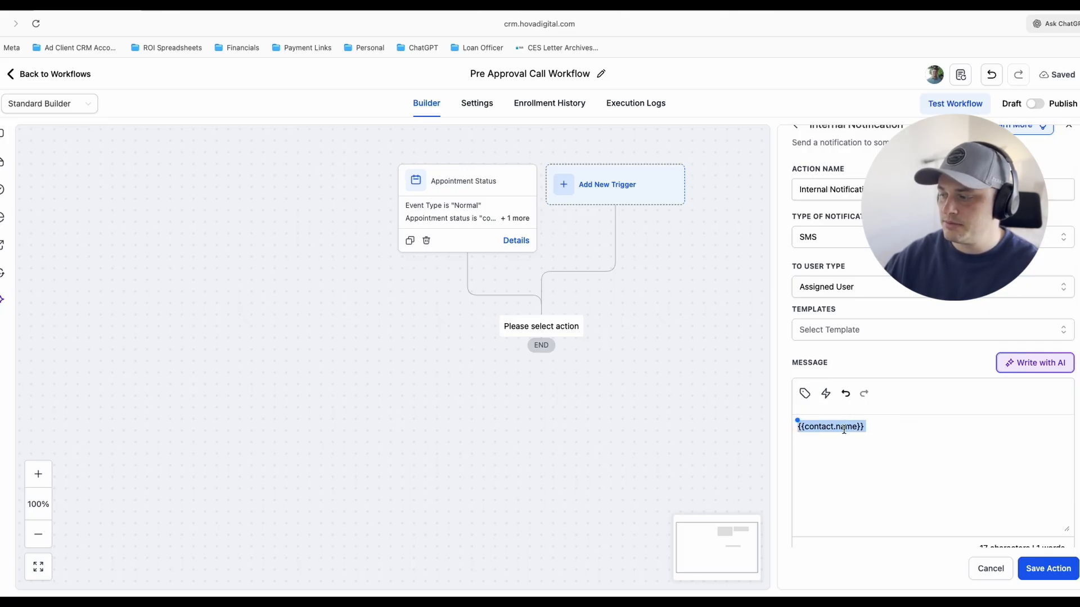
{"action": "left_click", "coordinate": [881, 431]}
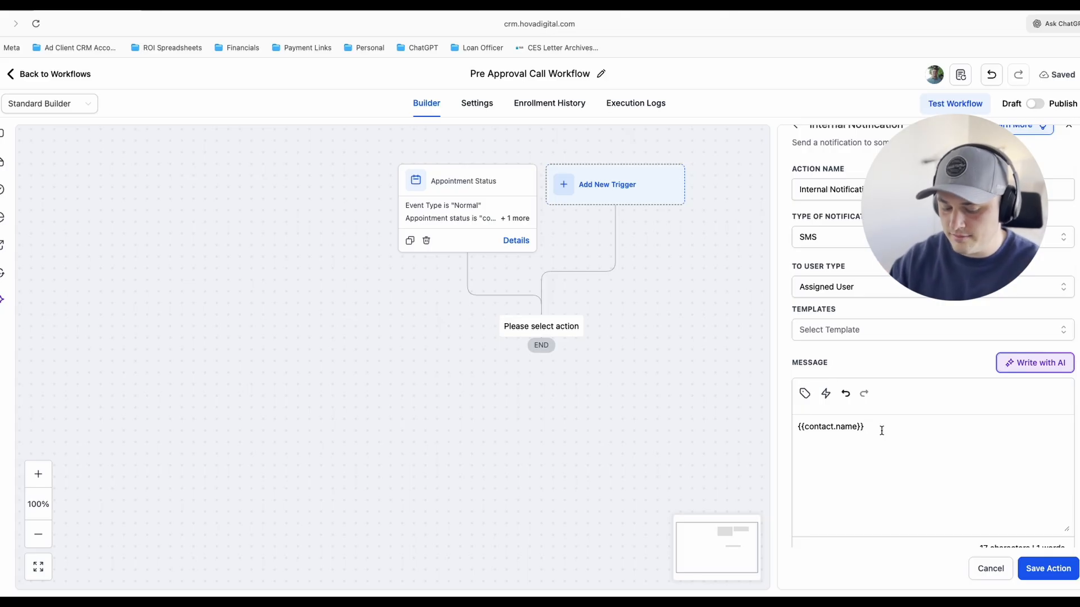
{"action": "type", "text": "just sbooked a pre"}
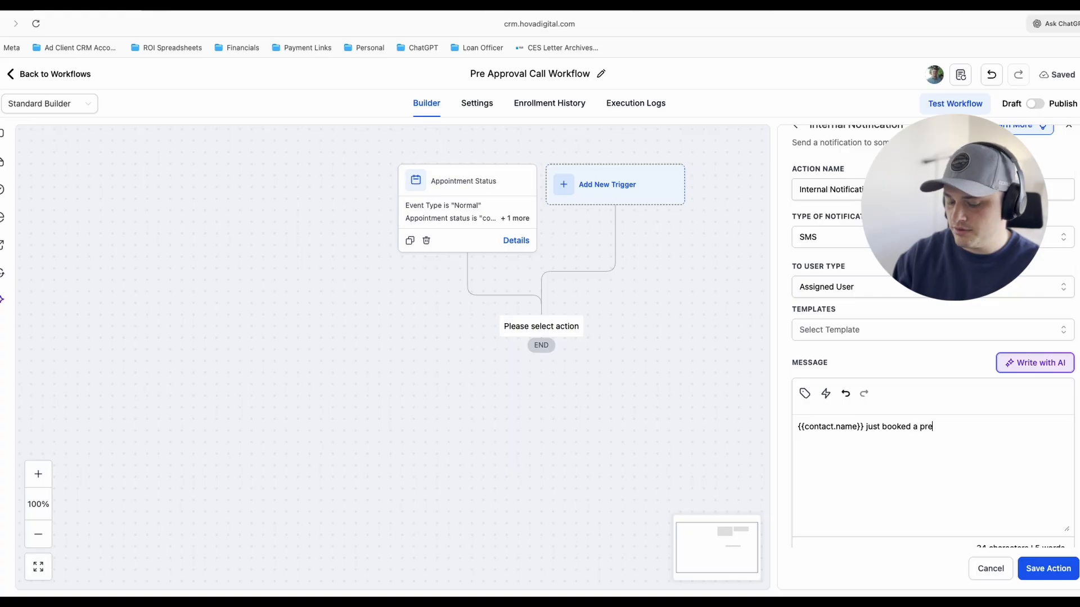
{"action": "type", "text": "-approval call with "}
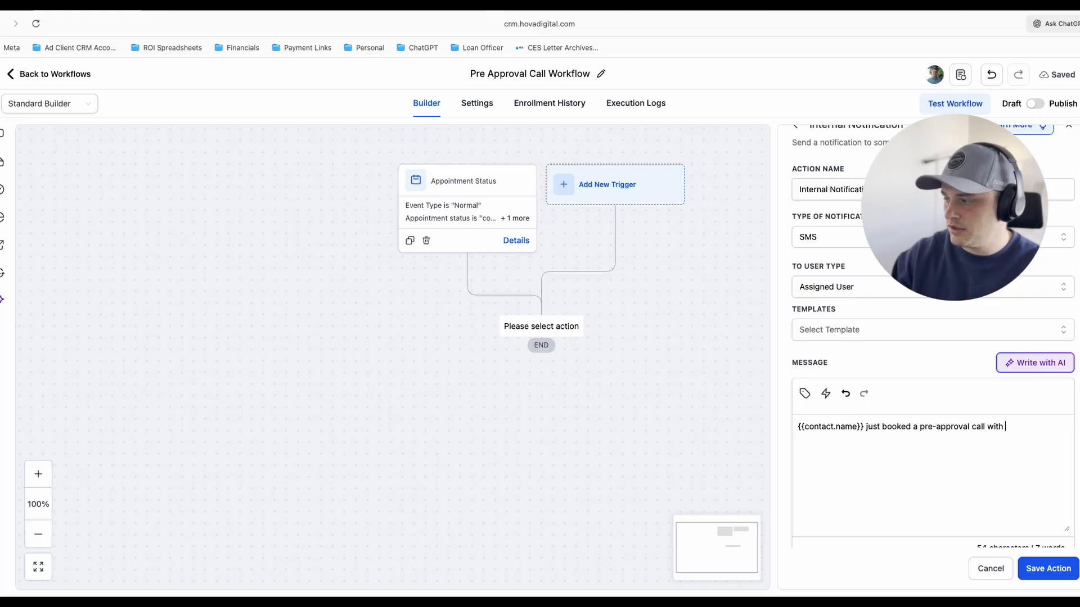
{"action": "type", "text": "you for"}
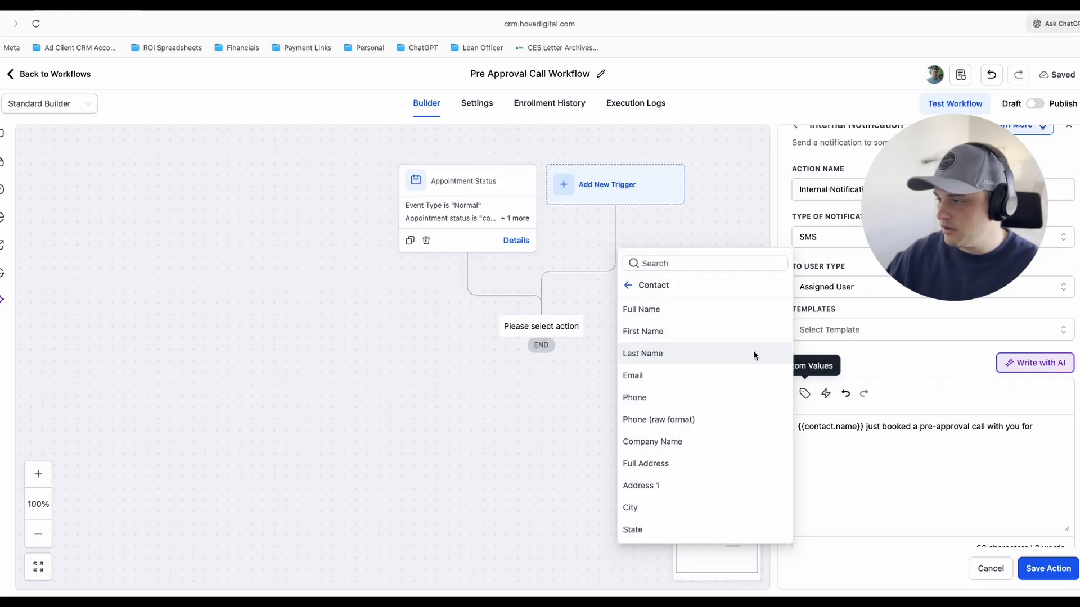
Step: Finish the notification message with the appointment's Start Date Time custom value and save the action
{"action": "left_click", "coordinate": [633, 285]}
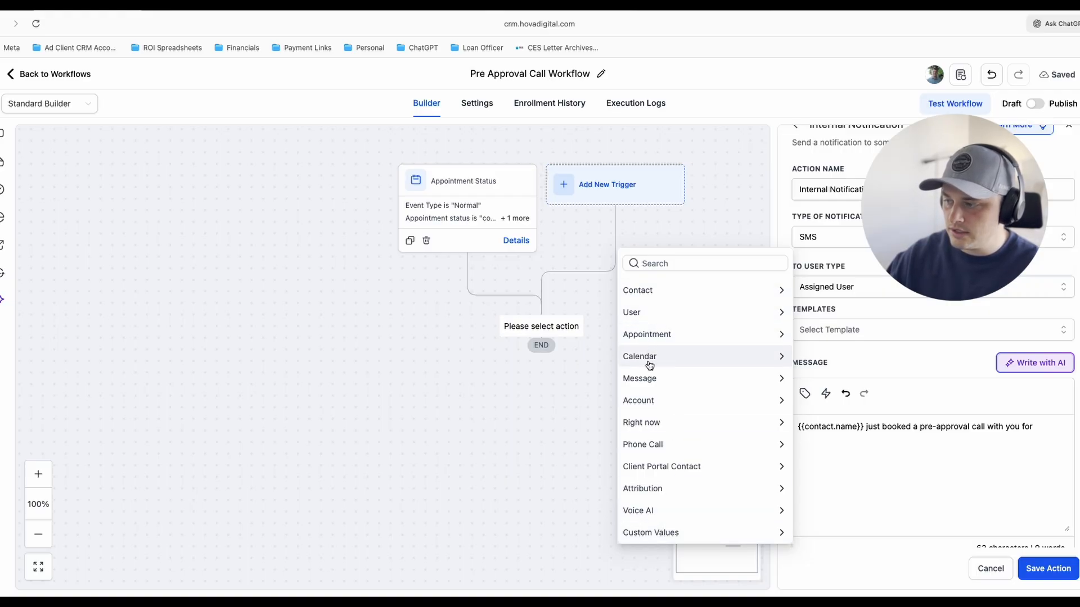
{"action": "left_click", "coordinate": [682, 356]}
{"action": "left_click", "coordinate": [629, 398]}
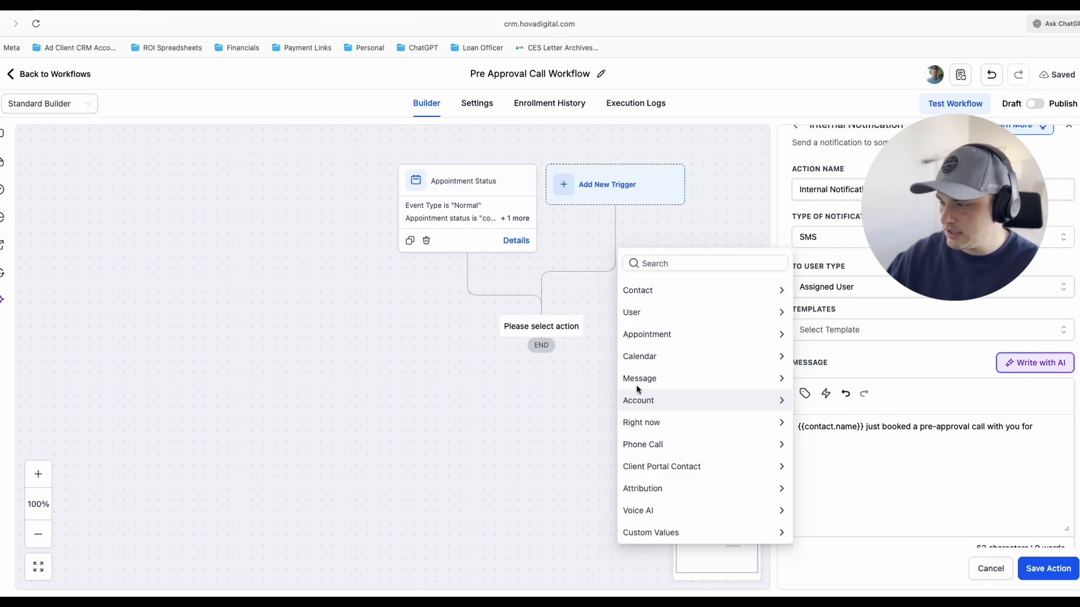
{"action": "left_click", "coordinate": [659, 337]}
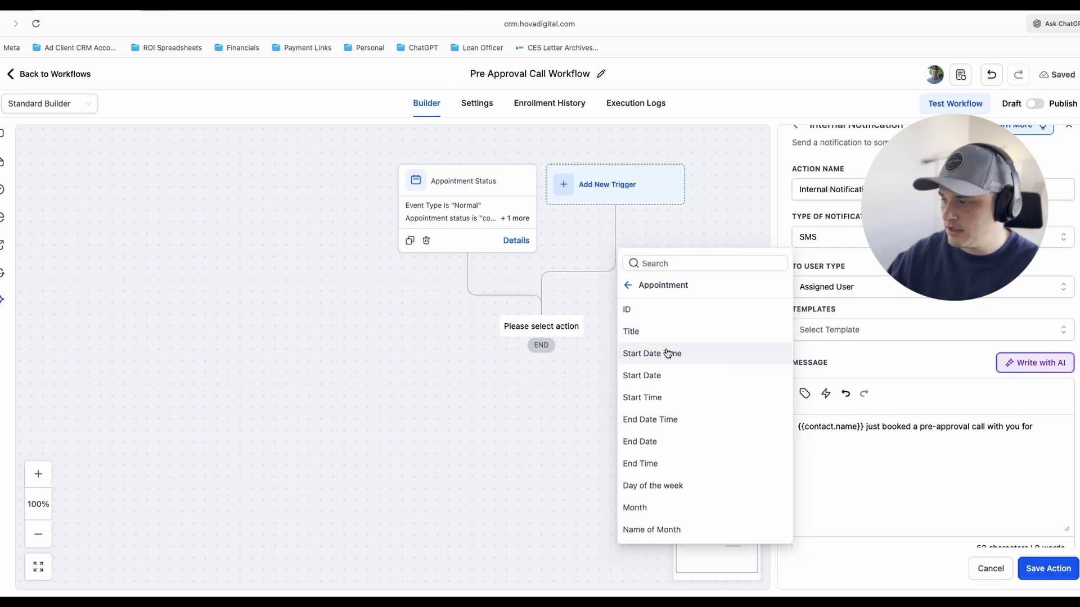
{"action": "left_click", "coordinate": [664, 355]}
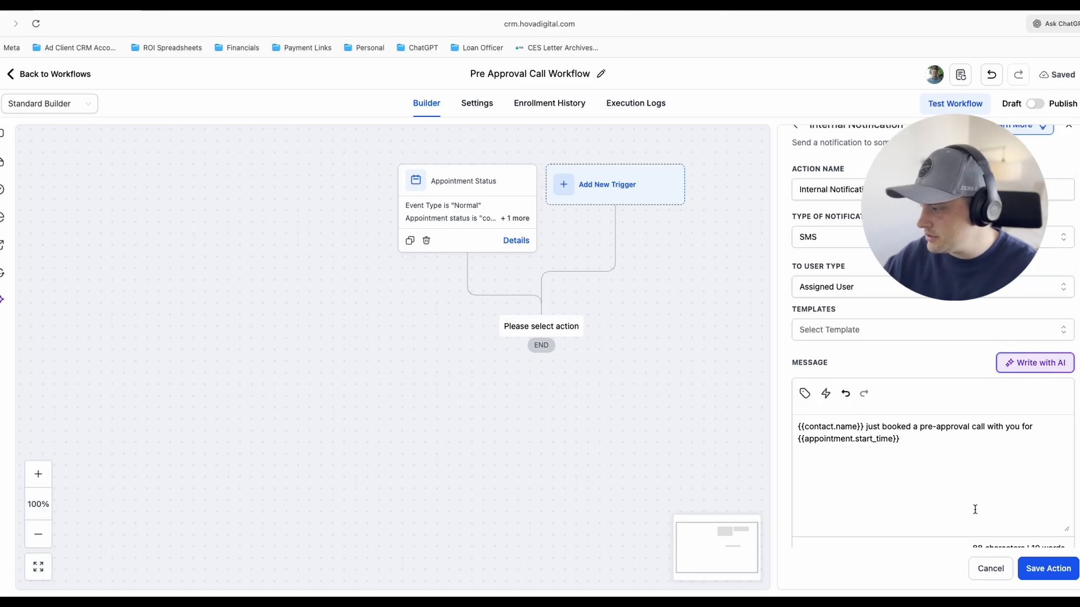
{"action": "left_click", "coordinate": [1050, 570]}
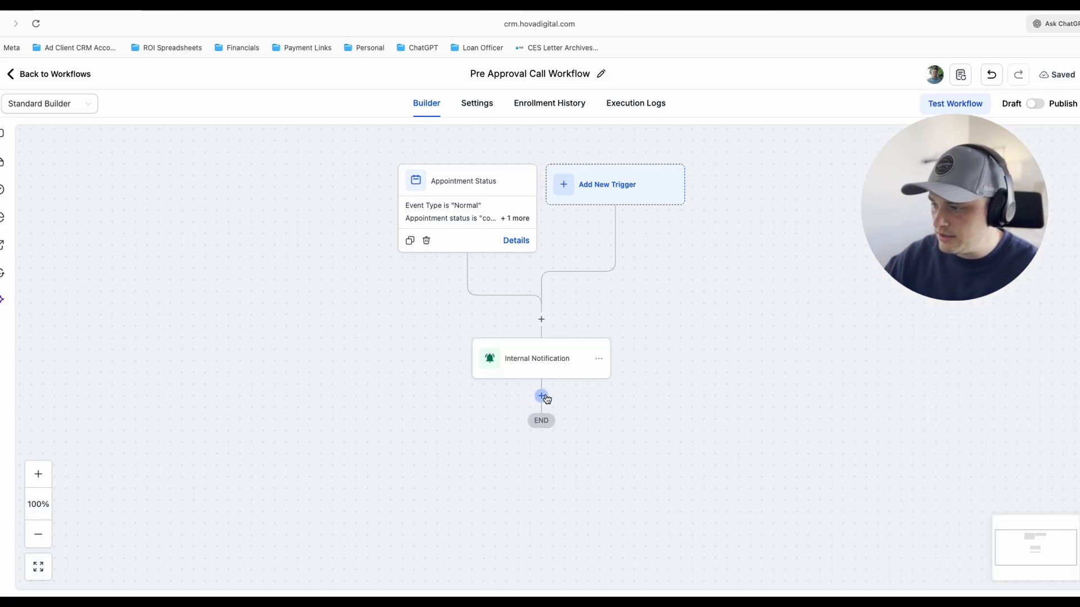
Step: Add a Send SMS action to the workflow below the Internal Notification
{"action": "left_click", "coordinate": [542, 397]}
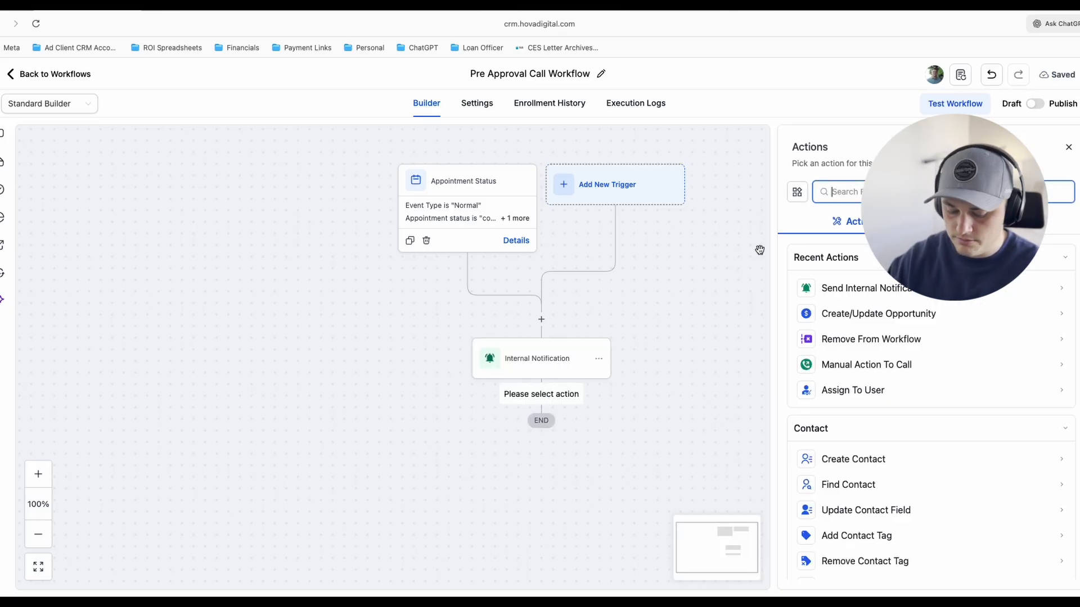
{"action": "type", "text": "sms"}
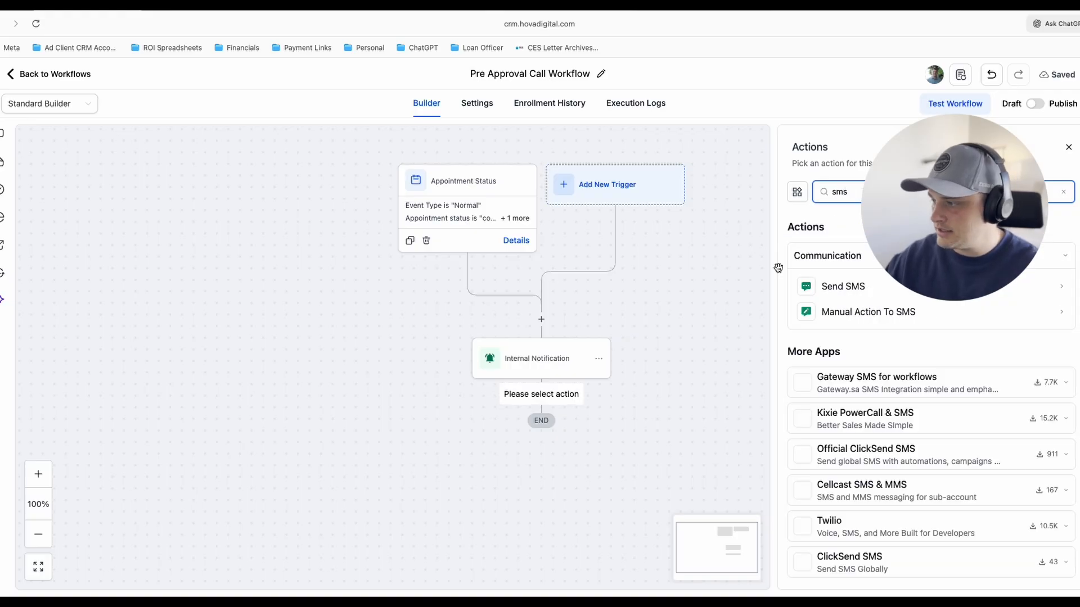
{"action": "left_click", "coordinate": [839, 291]}
Step: Begin the SMS message with the text "Your pre-approval call has been booked with"
{"action": "left_click", "coordinate": [821, 395]}
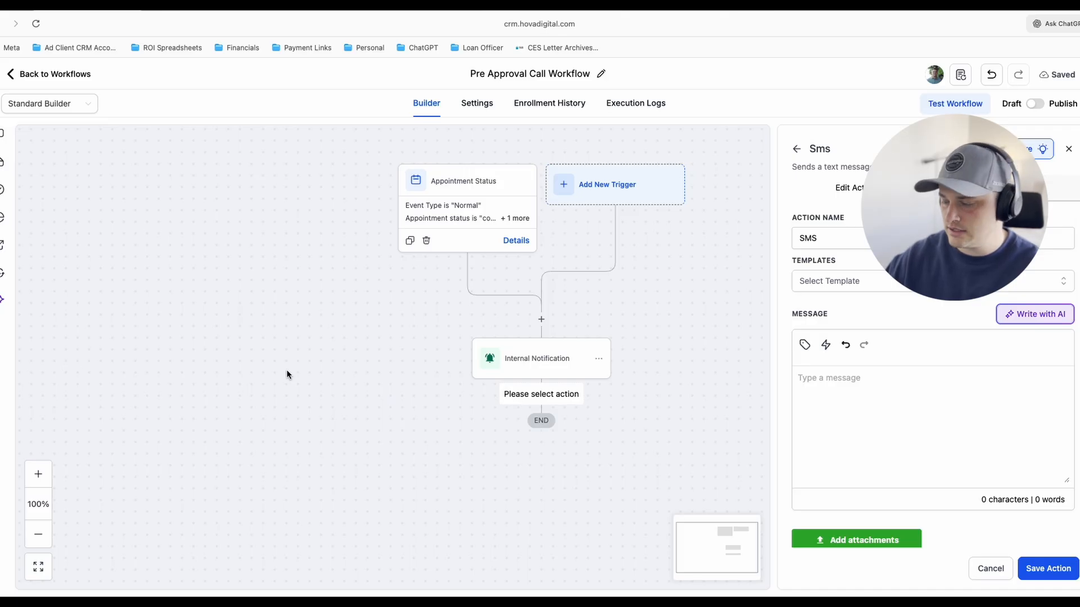
{"action": "type", "text": "Your Pe"}
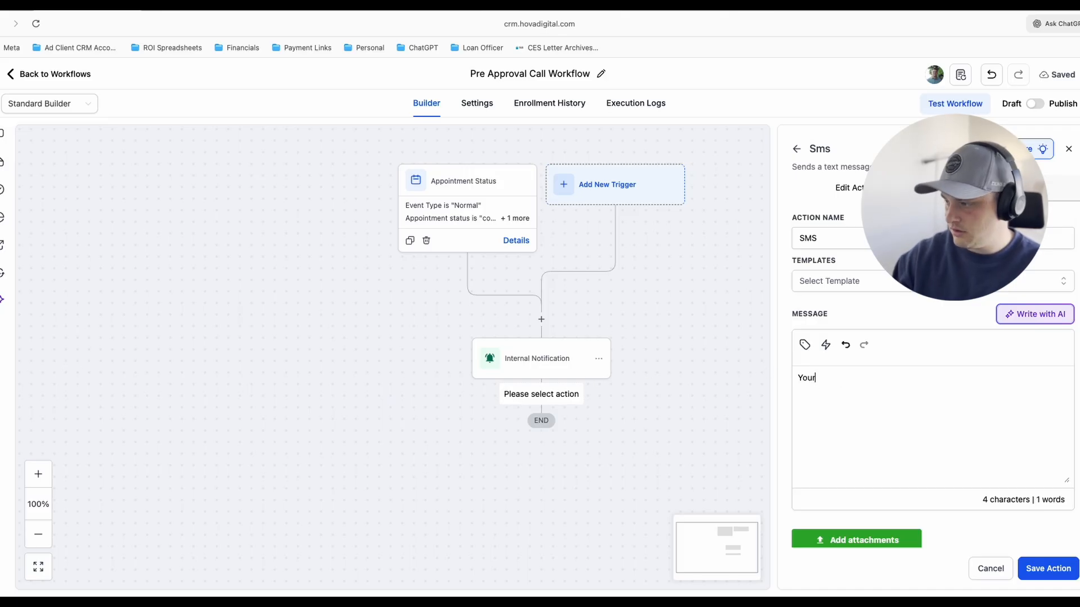
{"action": "key", "text": "BackSpace"}
{"action": "key", "text": "BackSpace"}
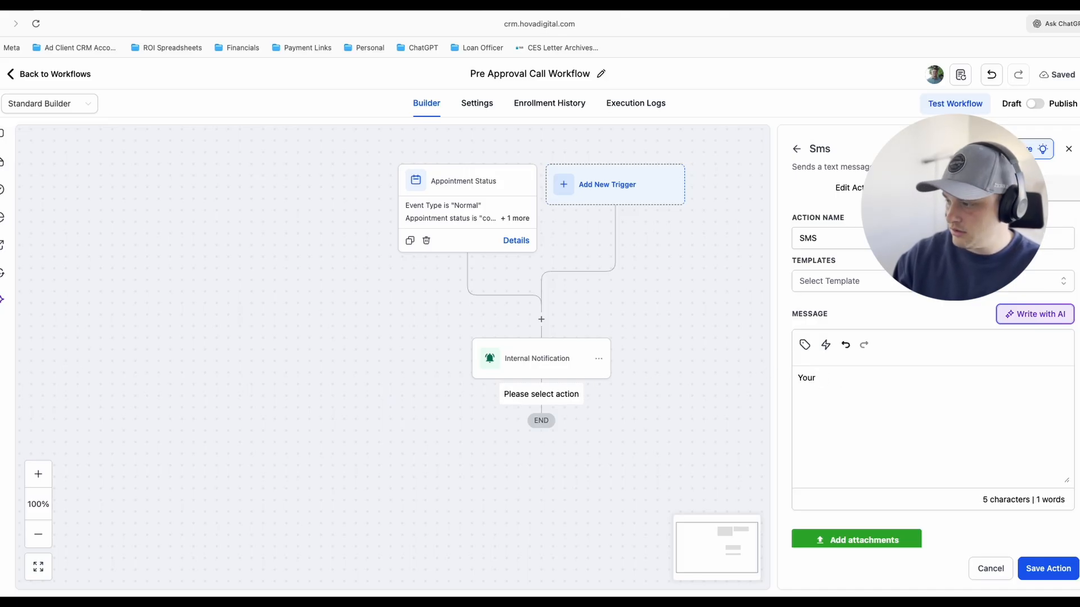
{"action": "type", "text": "pre-approval"}
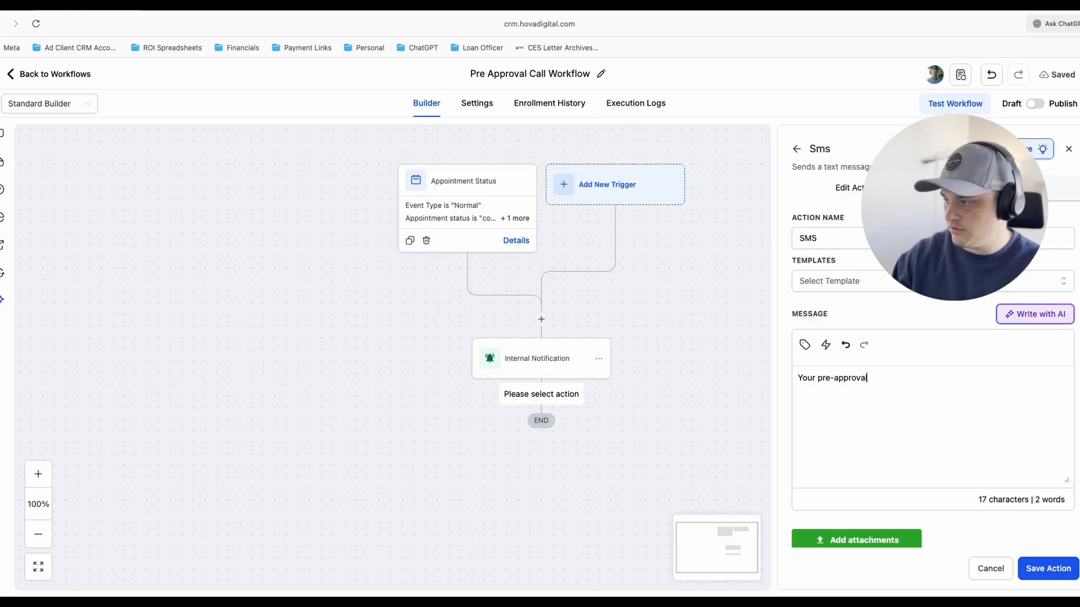
{"action": "type", "text": " call has been "}
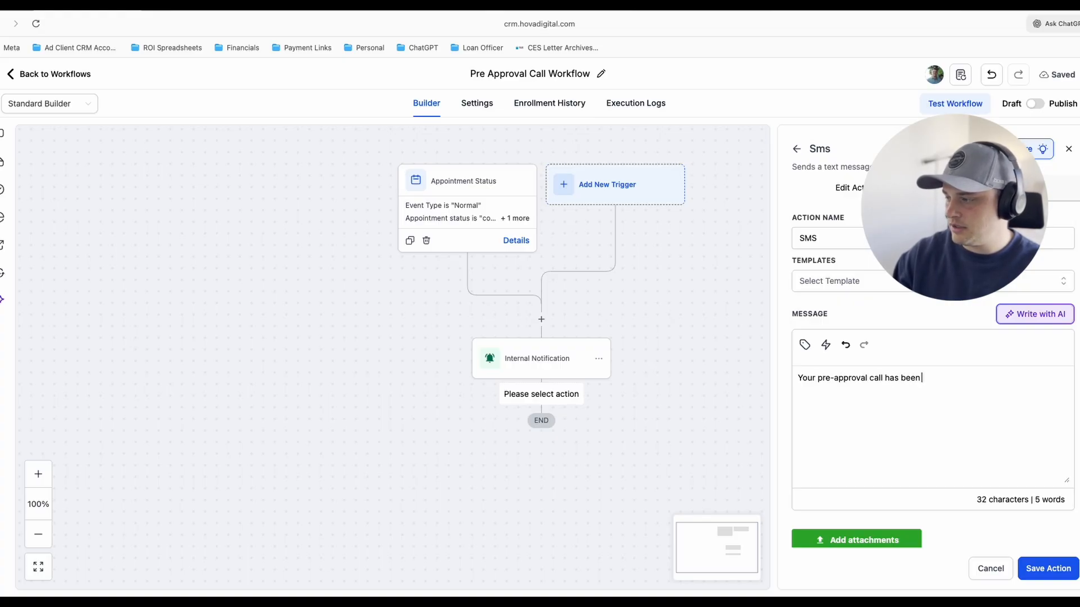
{"action": "type", "text": "booked with"}
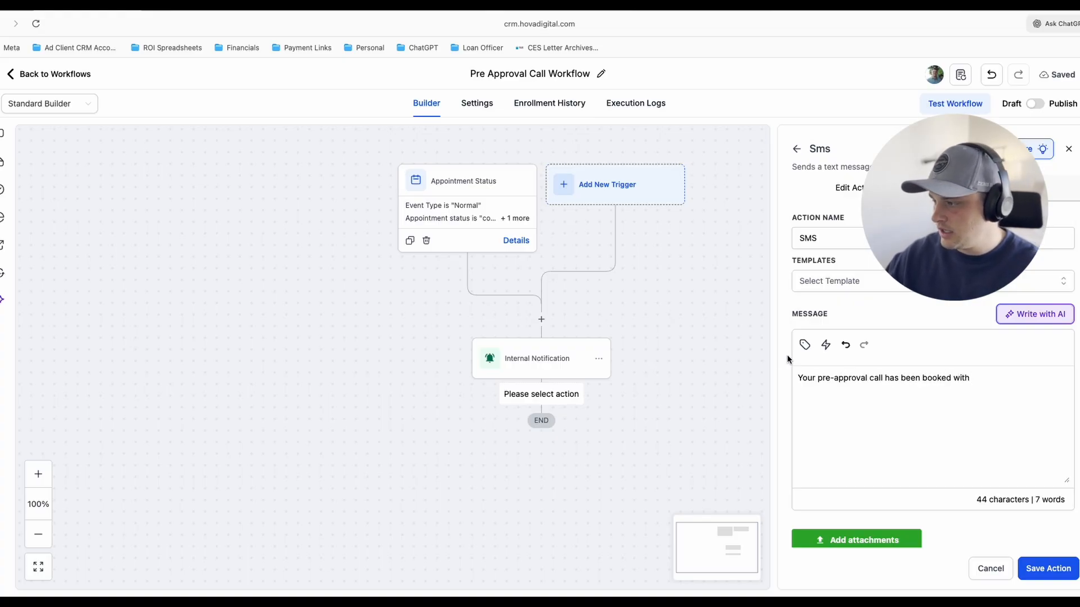
Step: Append the user's Full Name custom value and the word "for" to the SMS message
{"action": "left_click", "coordinate": [804, 345]}
{"action": "left_click", "coordinate": [691, 269]}
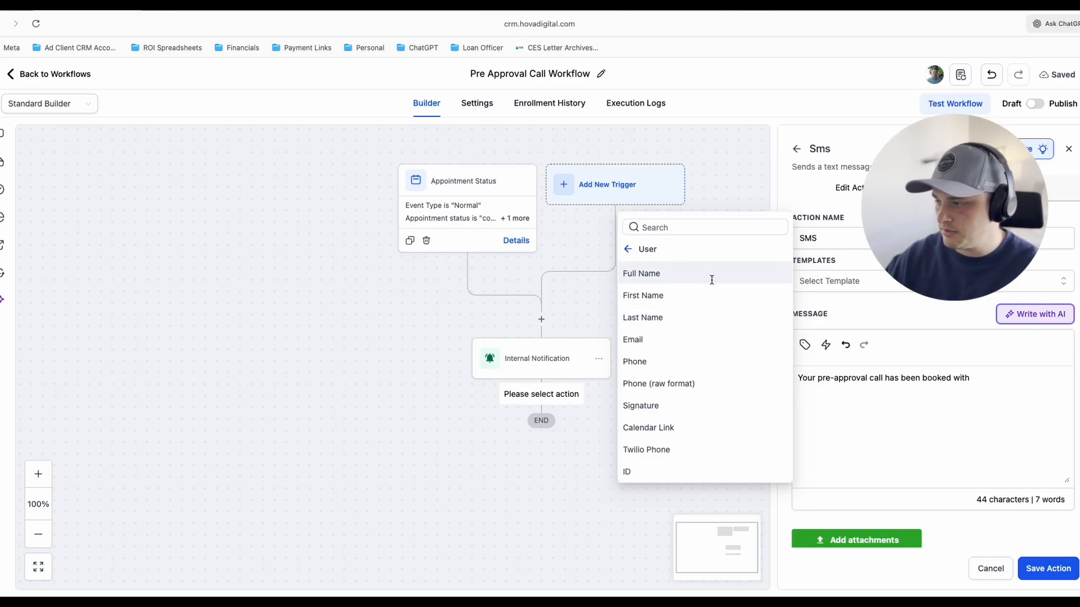
{"action": "left_click", "coordinate": [688, 277]}
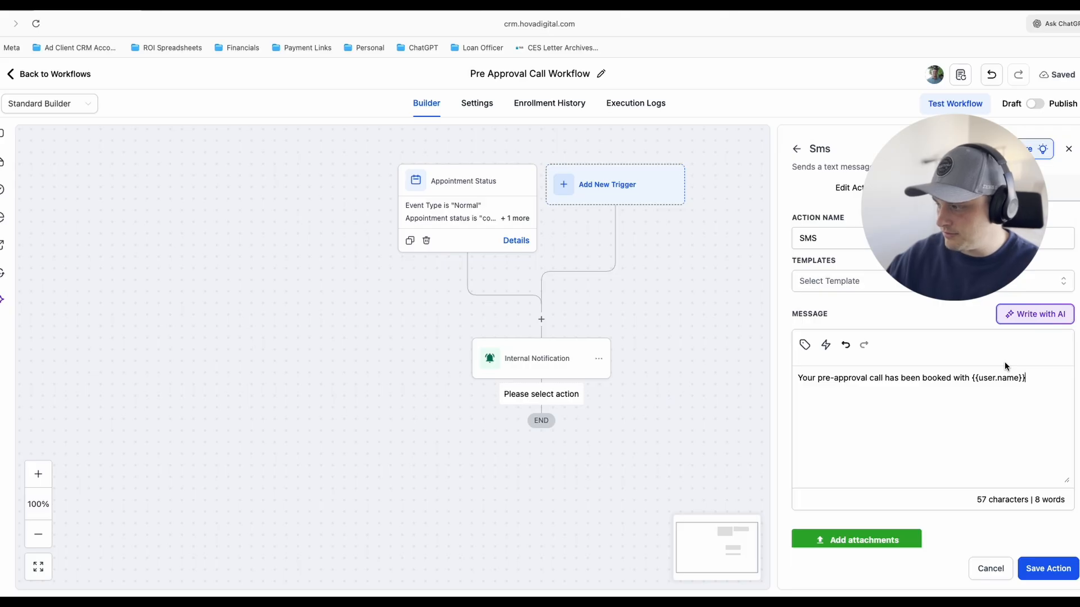
{"action": "type", "text": "for"}
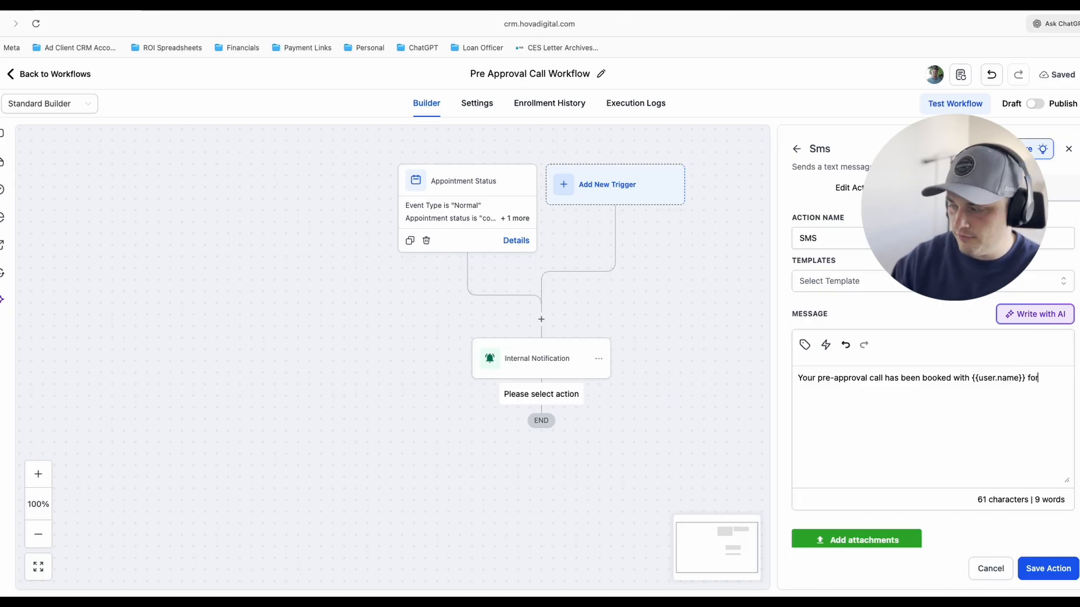
Step: Insert the appointment's Start Date Time custom value at the end of the SMS message
{"action": "left_click", "coordinate": [812, 347]}
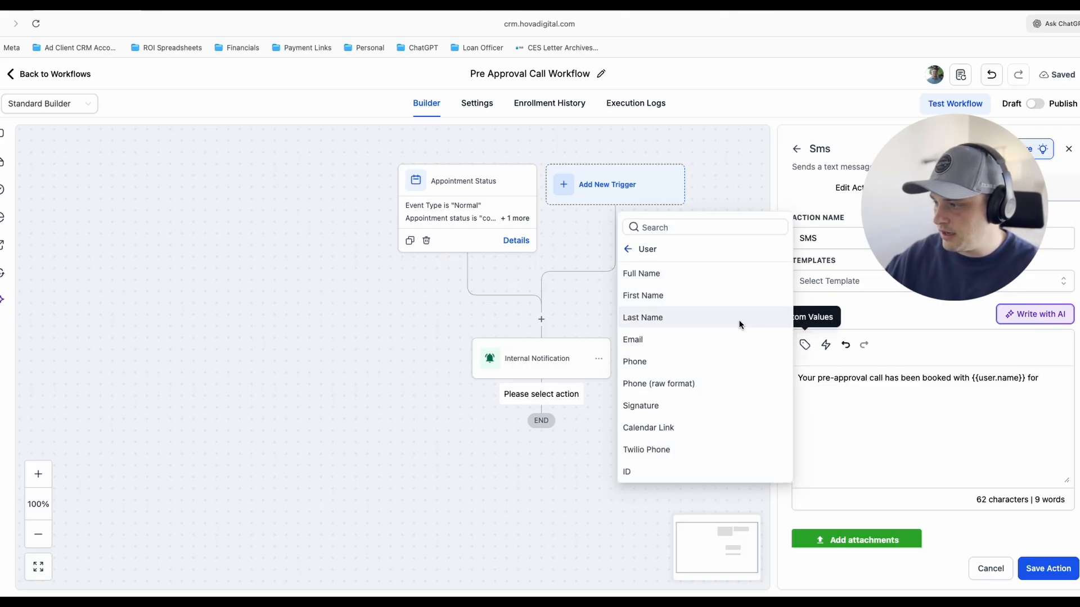
{"action": "left_click", "coordinate": [632, 254]}
{"action": "left_click", "coordinate": [649, 285]}
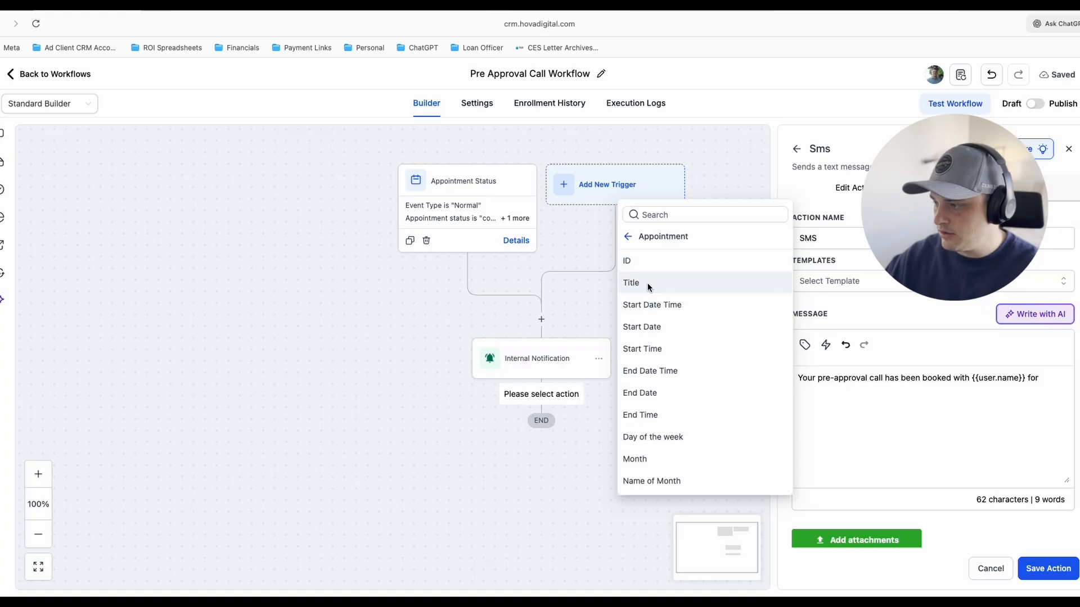
{"action": "left_click", "coordinate": [672, 305]}
Step: Complete the SMS message with ". Reply "Y" to confirm." and save the action
{"action": "type", "text": ". Reply \"Y"}
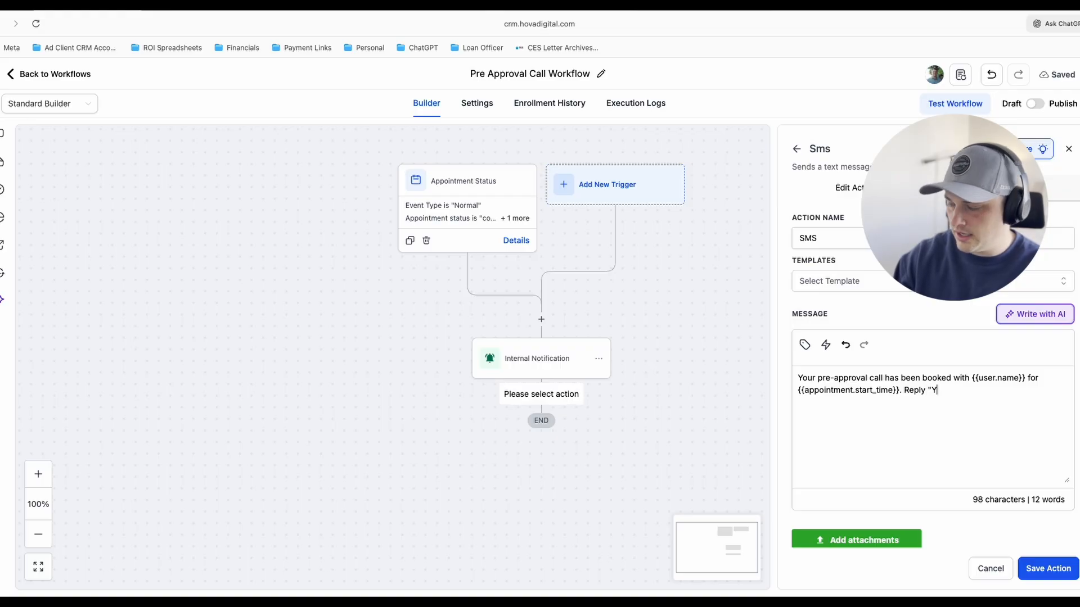
{"action": "type", "text": "\" to confirm."}
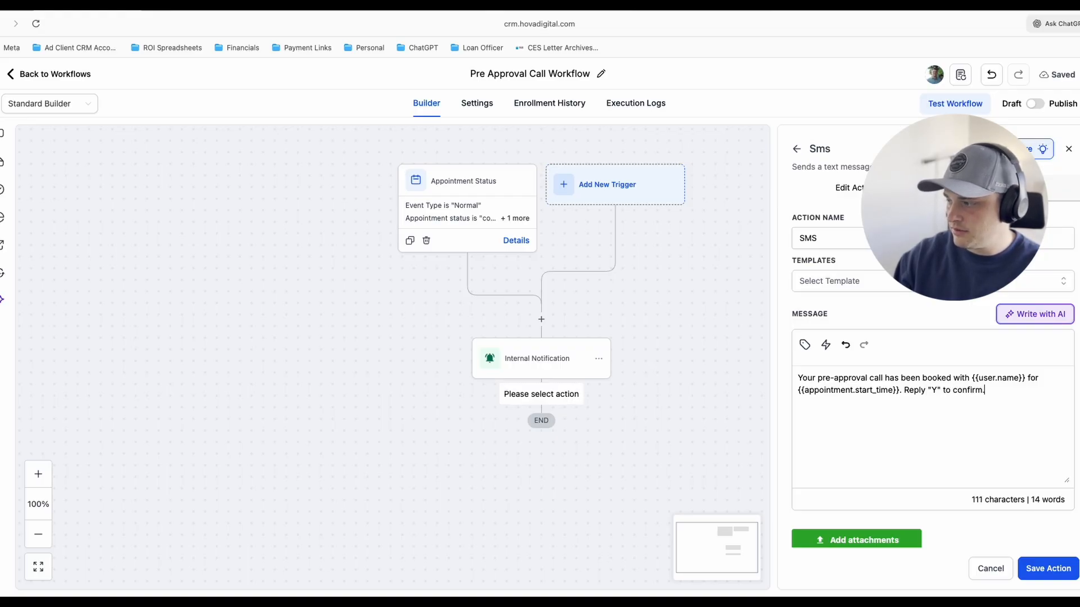
{"action": "left_click", "coordinate": [1054, 570]}
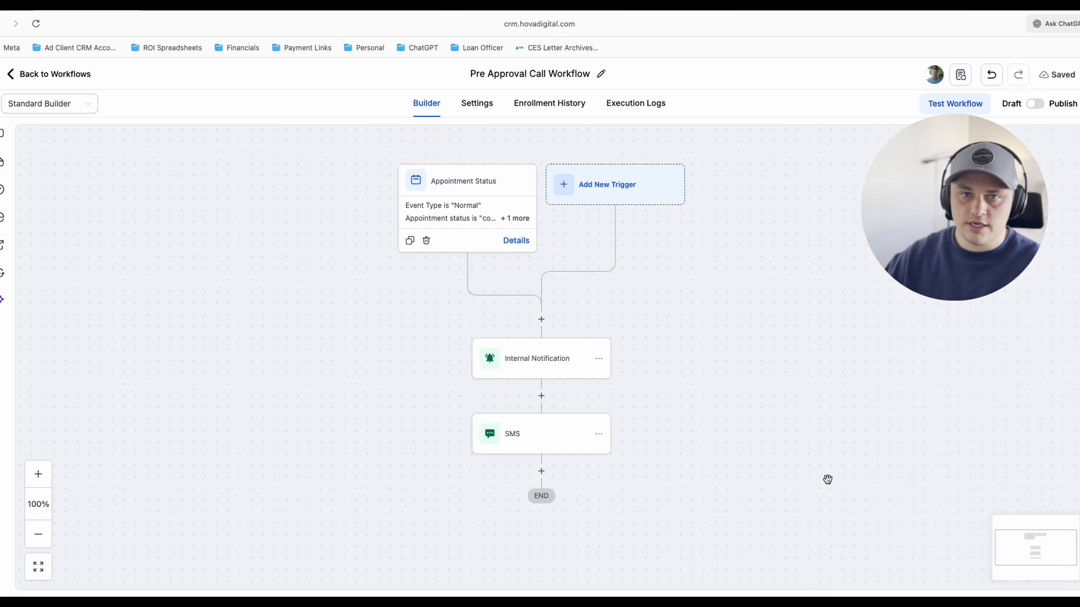
Step: Review the message of the confirmation SMS action and save the action
{"action": "left_click", "coordinate": [531, 447]}
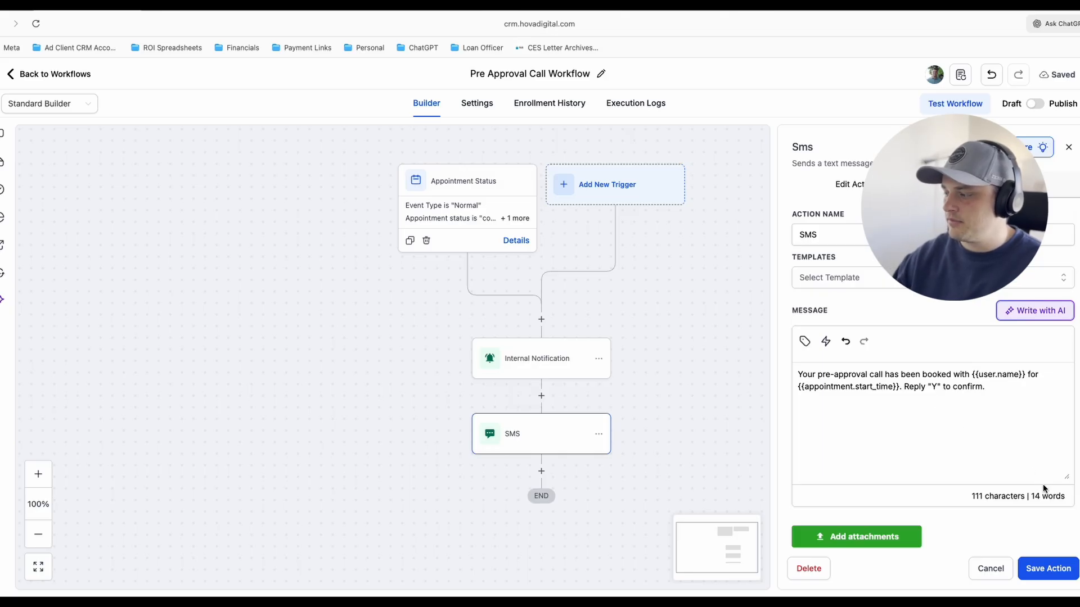
{"action": "left_click", "coordinate": [1048, 568]}
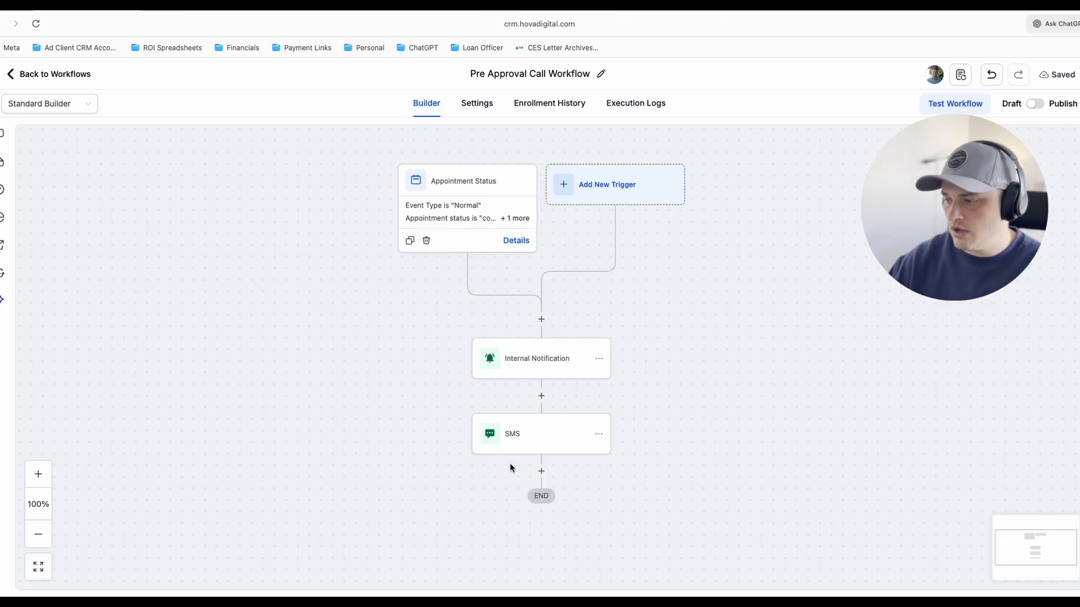
Step: Add a Wait action after the SMS action at the end of the workflow
{"action": "left_click", "coordinate": [542, 472]}
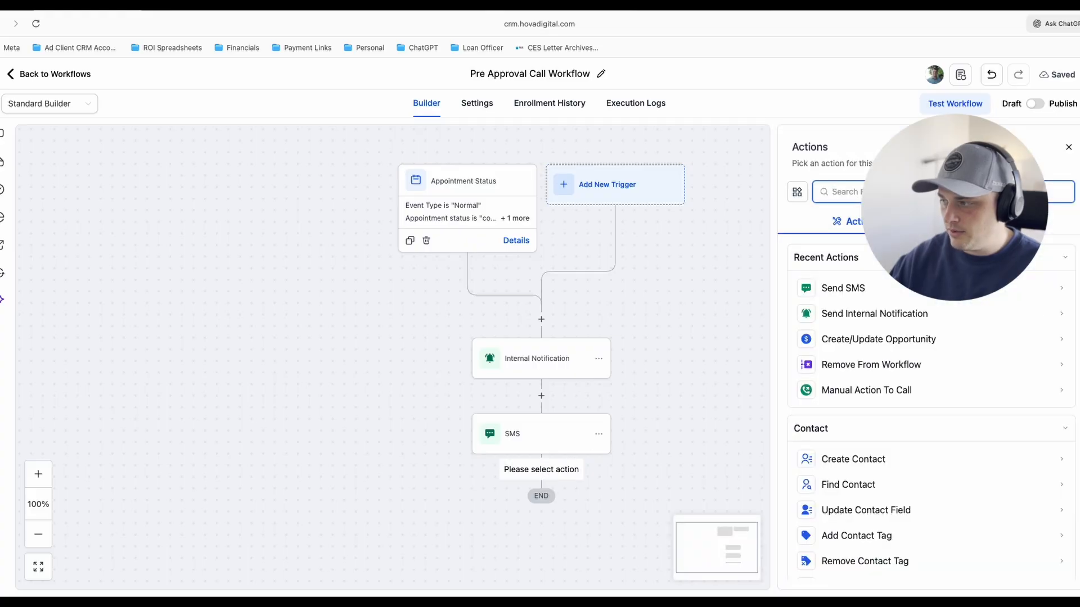
{"action": "type", "text": "wait"}
{"action": "left_click", "coordinate": [828, 286]}
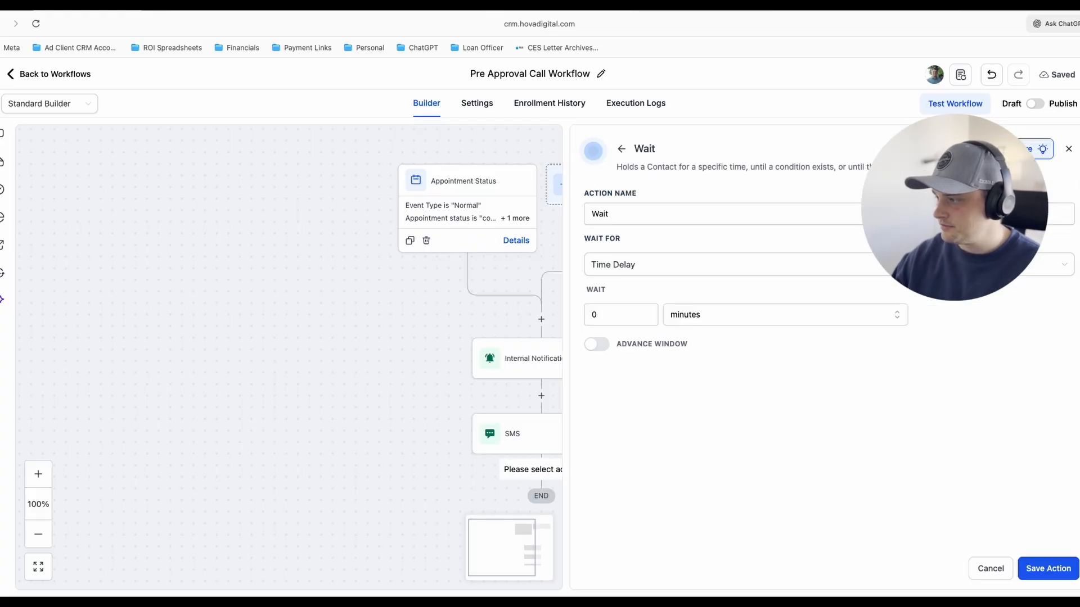
Step: Set the Wait action's time delay to 3 days
{"action": "double_click", "coordinate": [596, 315]}
{"action": "type", "text": "3"}
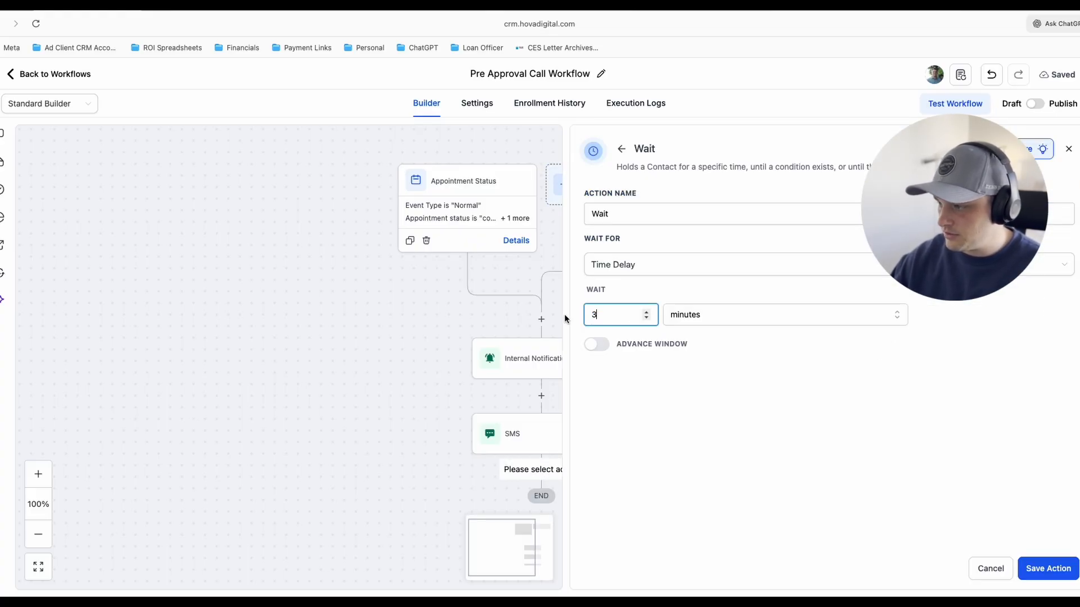
{"action": "left_click", "coordinate": [720, 320]}
{"action": "left_click", "coordinate": [681, 382]}
Step: Name the action "Wait 3", make it wait until 3 days before the Event / Appointment time, and save it
{"action": "left_click", "coordinate": [632, 211]}
{"action": "type", "text": "3"}
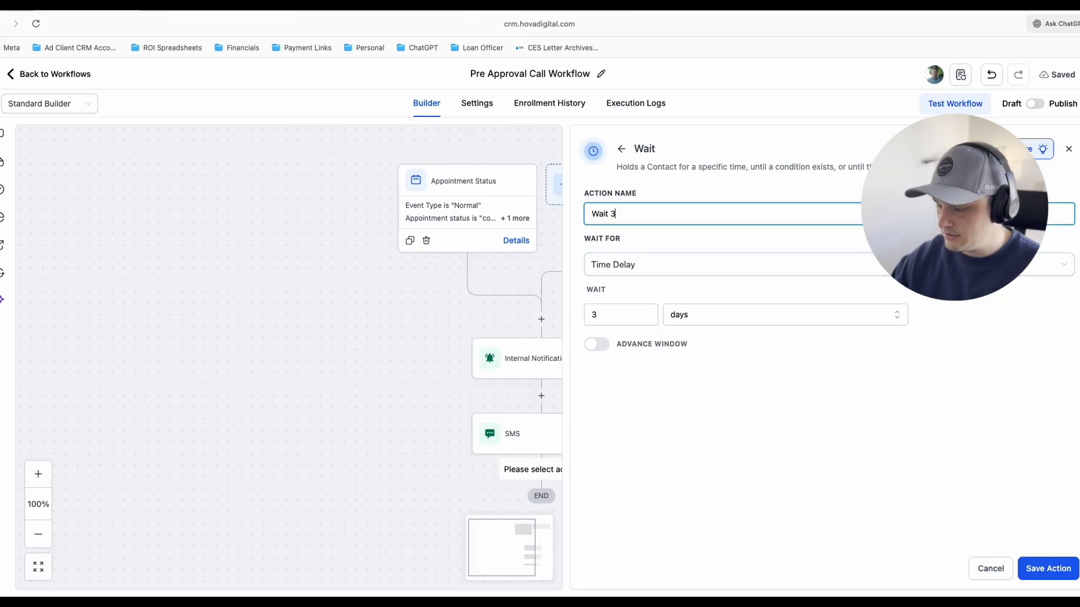
{"action": "left_click", "coordinate": [636, 265]}
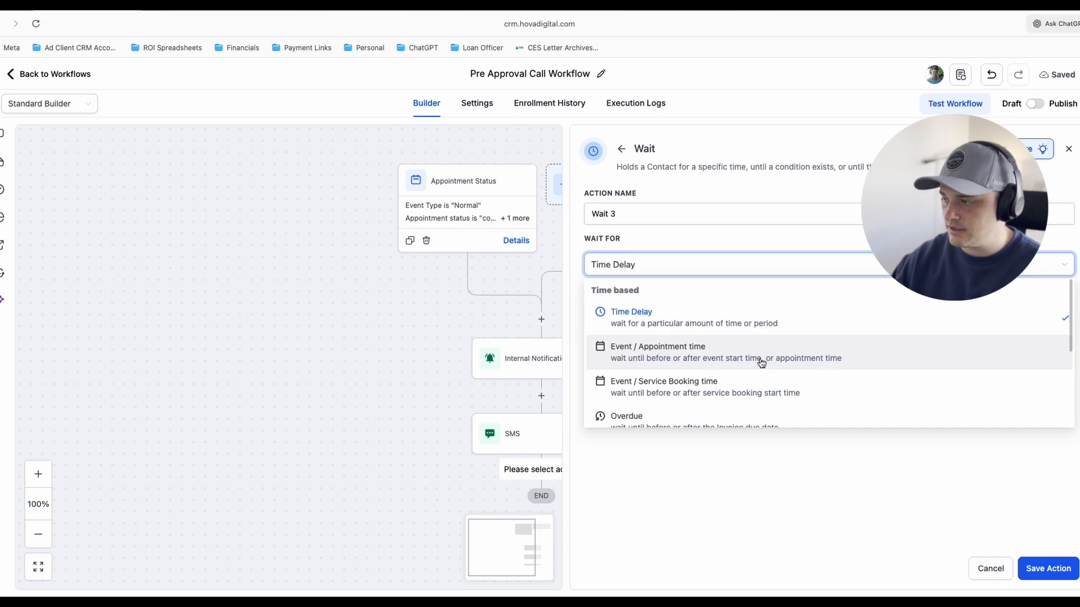
{"action": "left_click", "coordinate": [709, 354]}
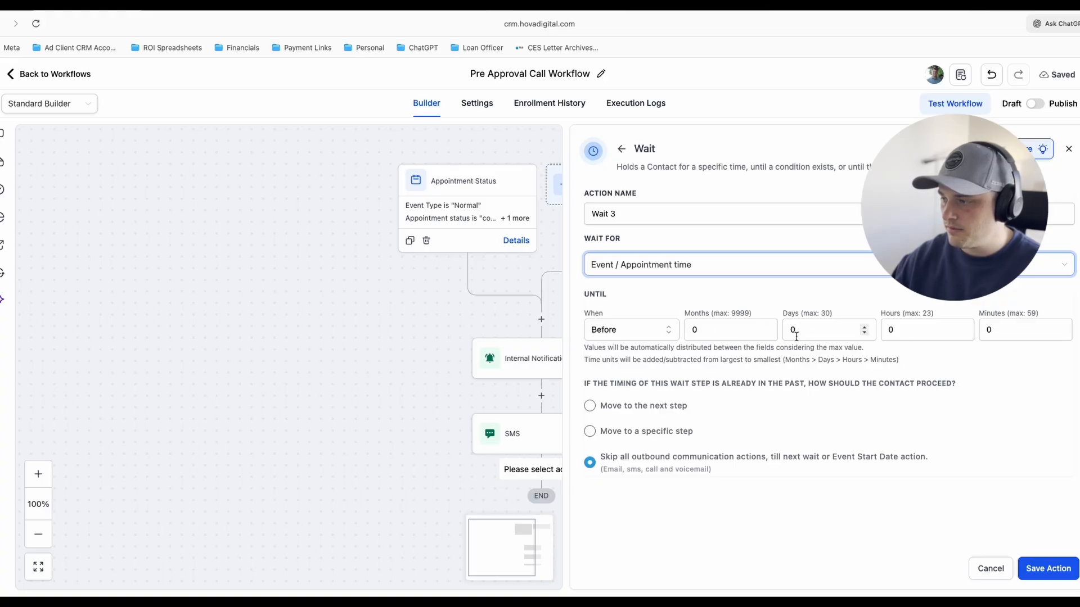
{"action": "left_click", "coordinate": [815, 336]}
{"action": "type", "text": "3"}
{"action": "left_click", "coordinate": [733, 559]}
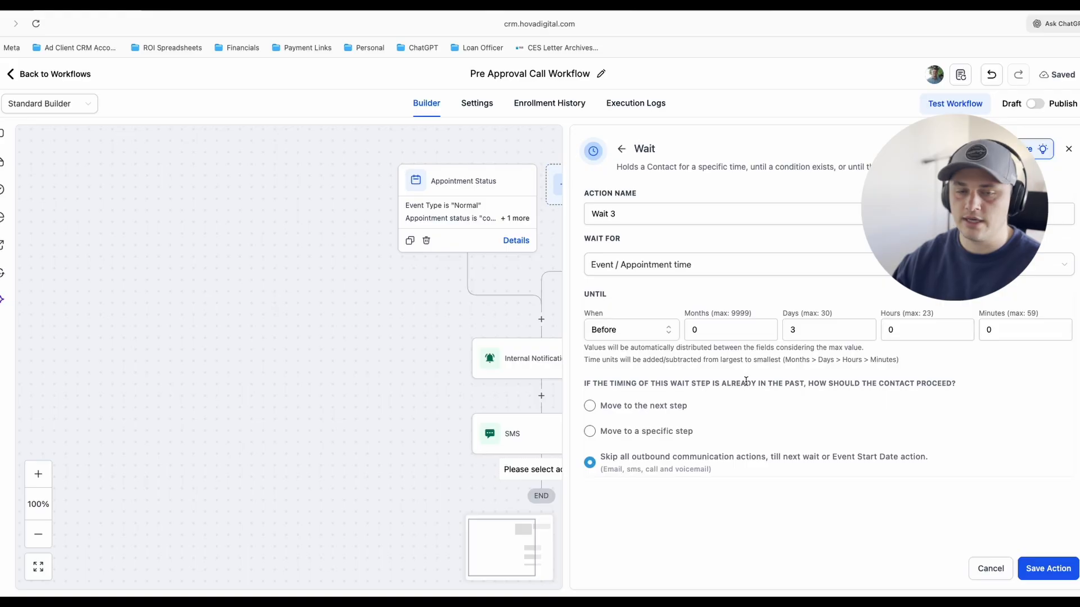
{"action": "left_click", "coordinate": [1049, 569]}
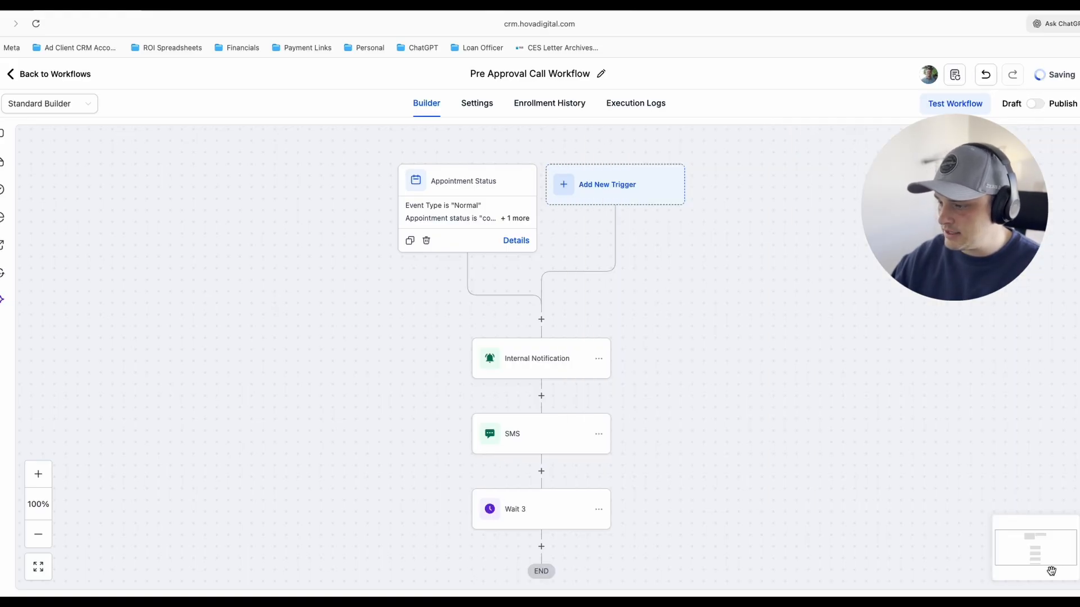
Step: Rename the wait action to "Wait 3 days" and save it
{"action": "scroll", "coordinate": [631, 396], "scroll_direction": "down", "scroll_amount": 3}
{"action": "left_click", "coordinate": [549, 412]}
{"action": "left_click", "coordinate": [667, 214]}
{"action": "type", "text": "days"}
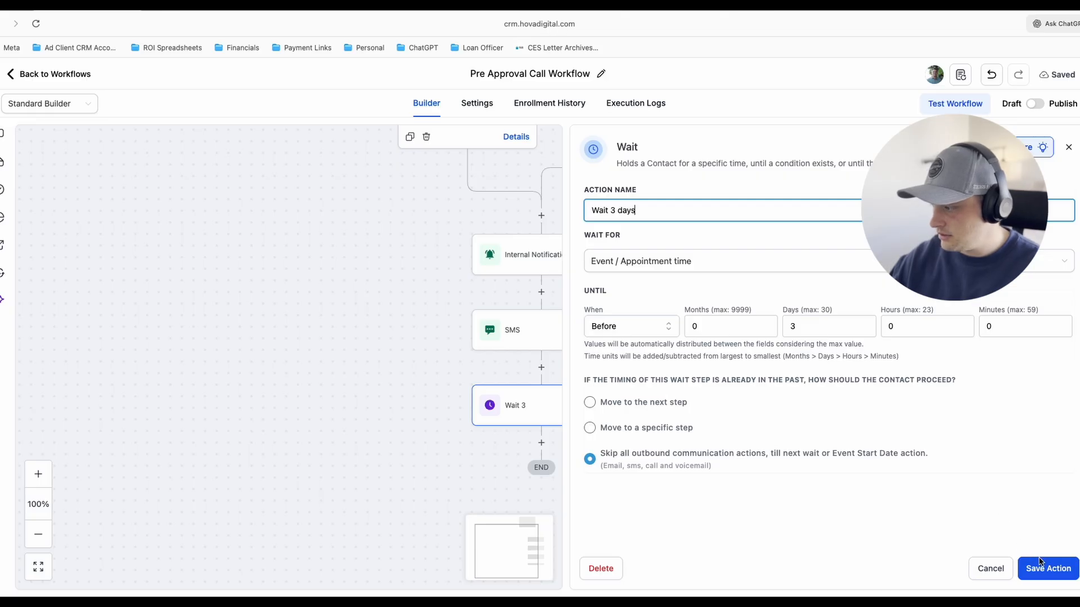
{"action": "left_click", "coordinate": [1039, 561]}
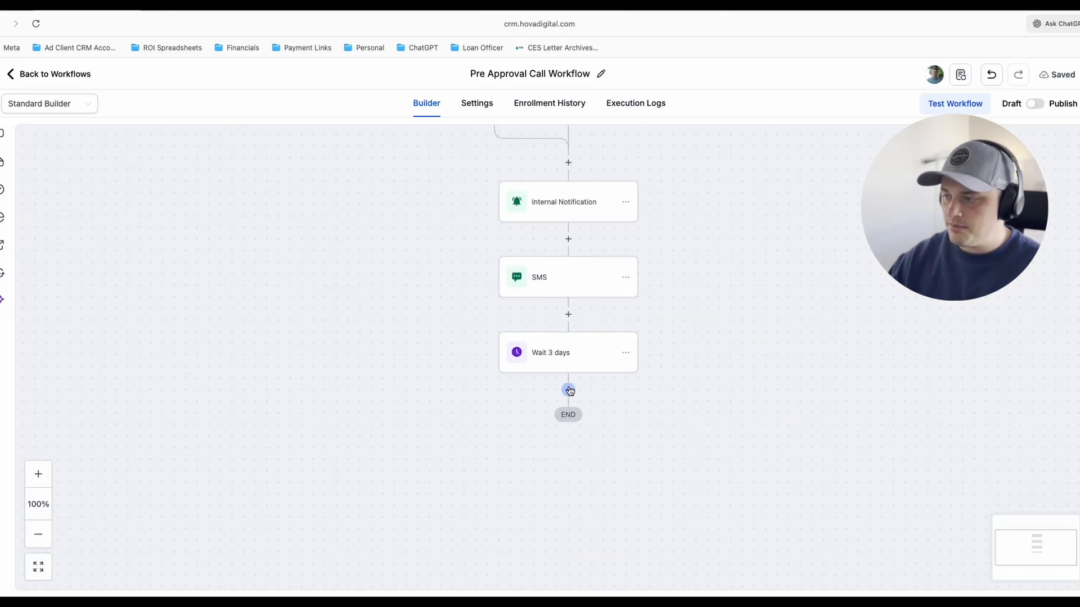
Step: Copy the SMS action and paste the copy after the Wait 3 days action
{"action": "left_click", "coordinate": [568, 390]}
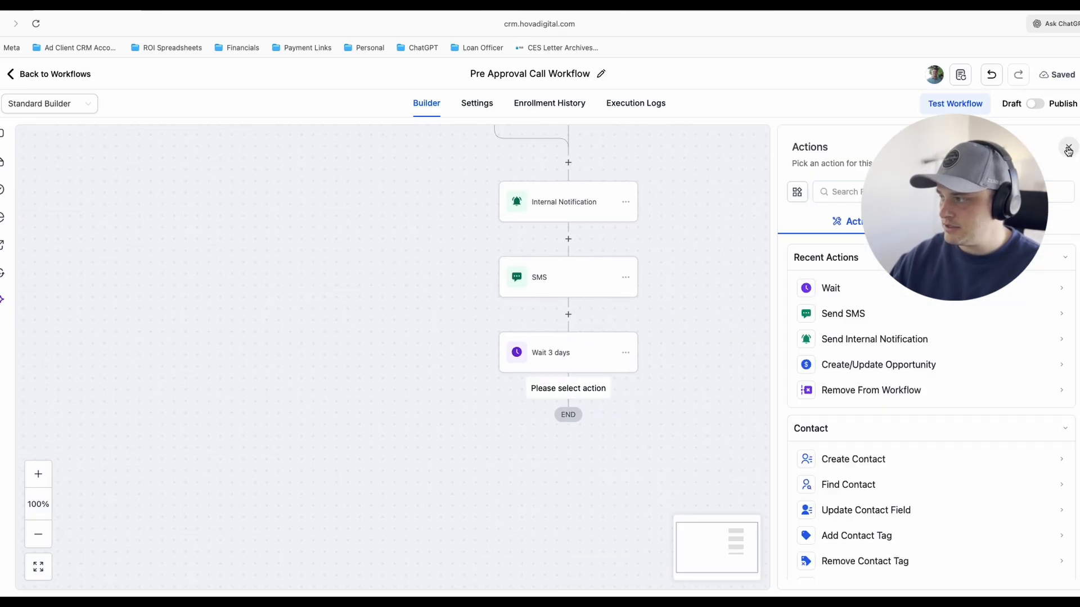
{"action": "left_click", "coordinate": [1068, 150]}
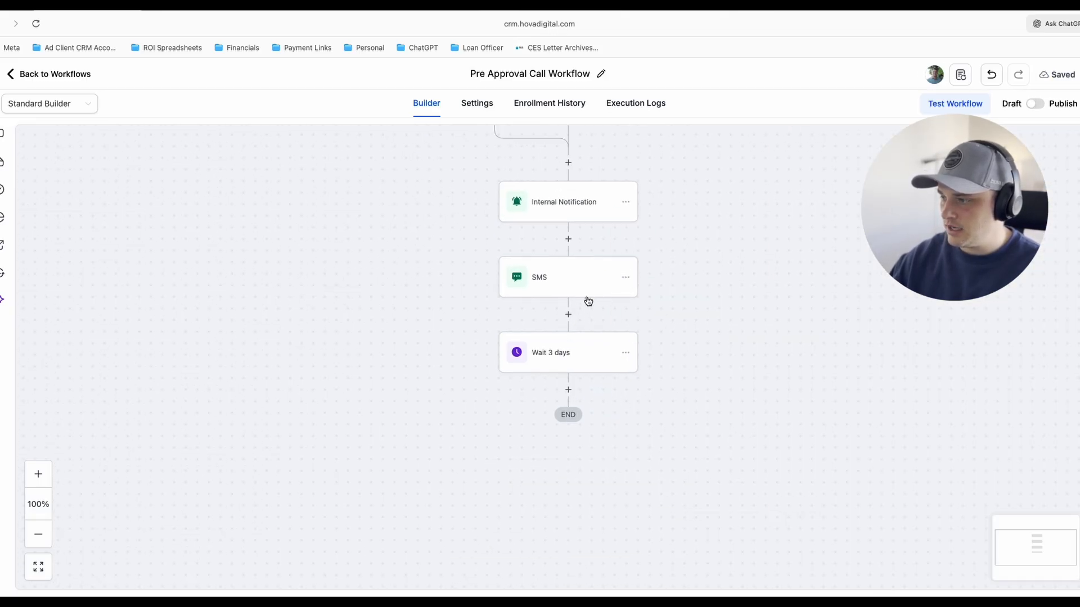
{"action": "left_click", "coordinate": [625, 276]}
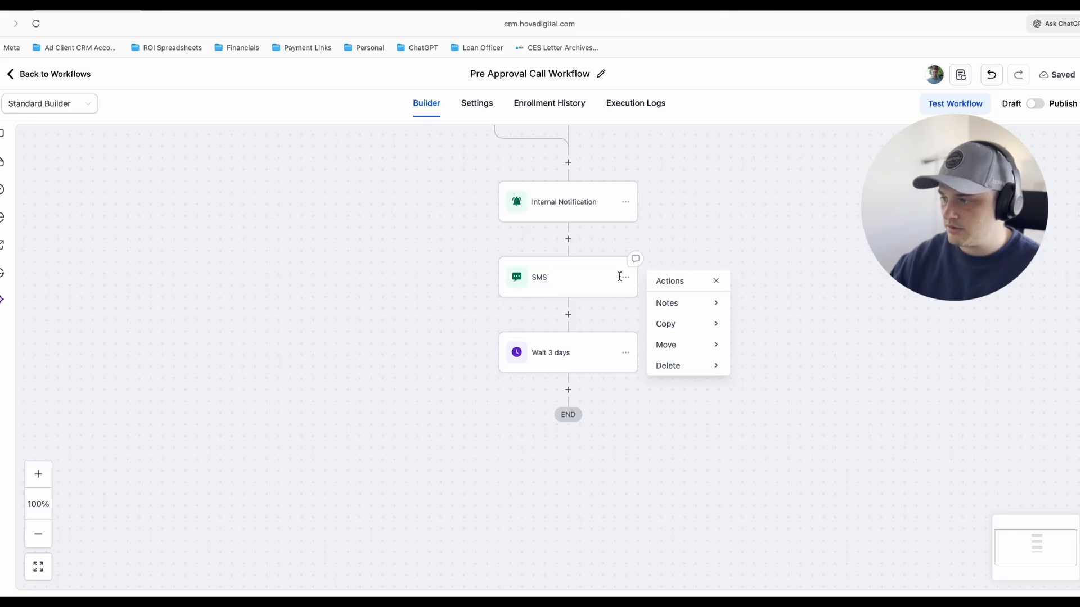
{"action": "left_click", "coordinate": [684, 325]}
{"action": "left_click", "coordinate": [782, 311]}
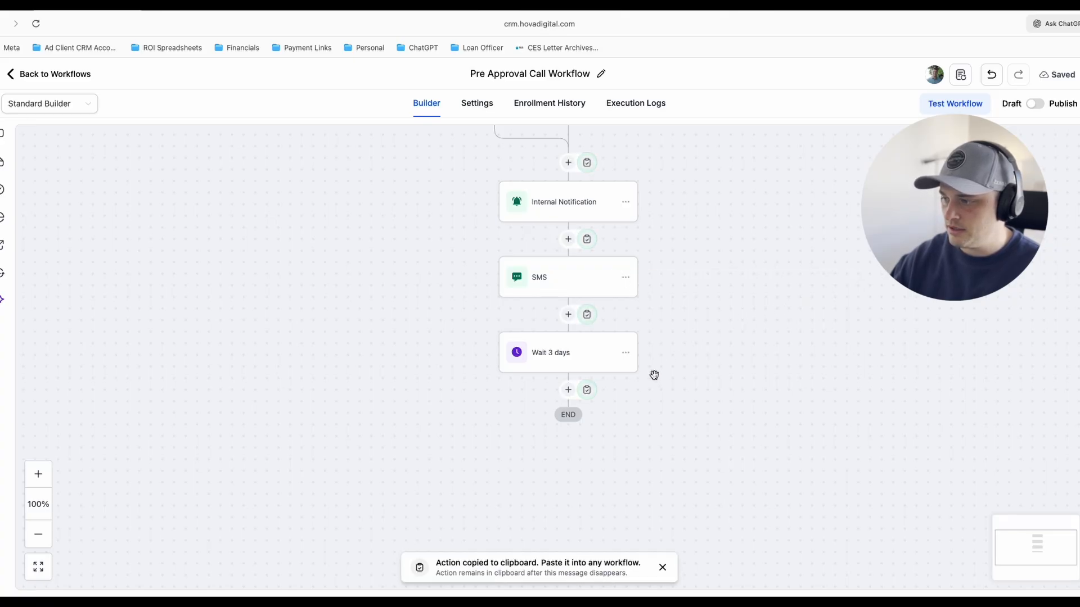
{"action": "left_click", "coordinate": [587, 390]}
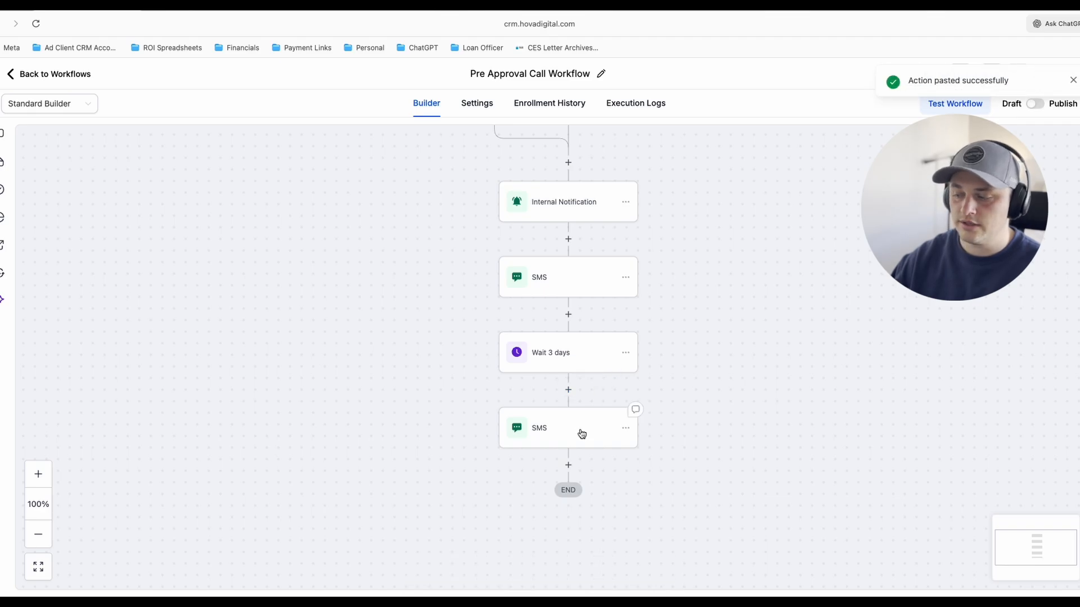
Step: Review the message in the pasted SMS action after the wait and save the action
{"action": "left_click", "coordinate": [582, 433]}
{"action": "left_click_drag", "start_coordinate": [985, 387], "coordinate": [774, 383]}
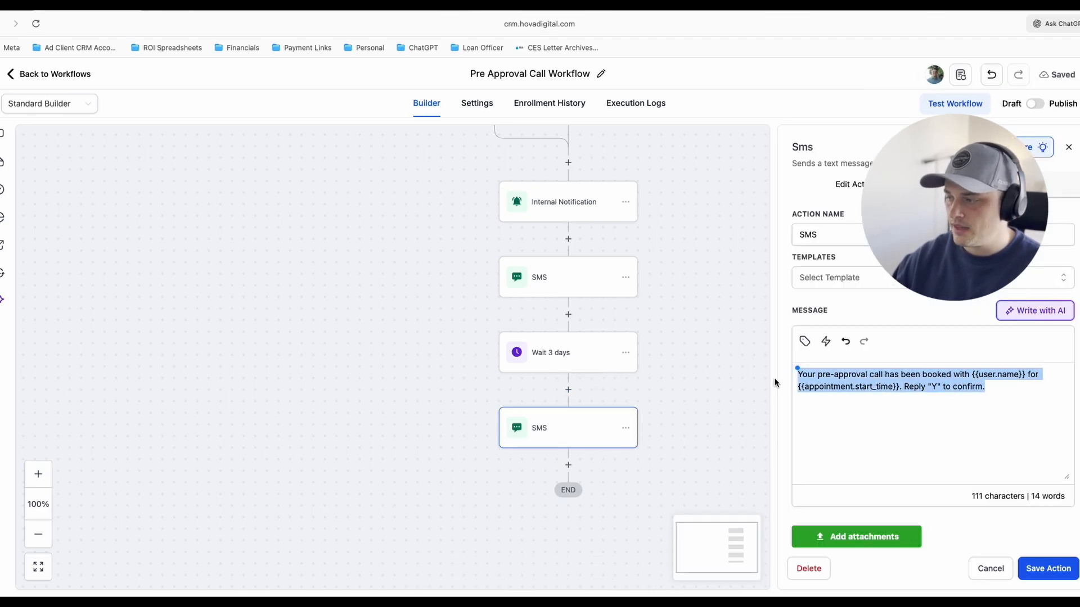
{"action": "mouse_move", "coordinate": [569, 467]}
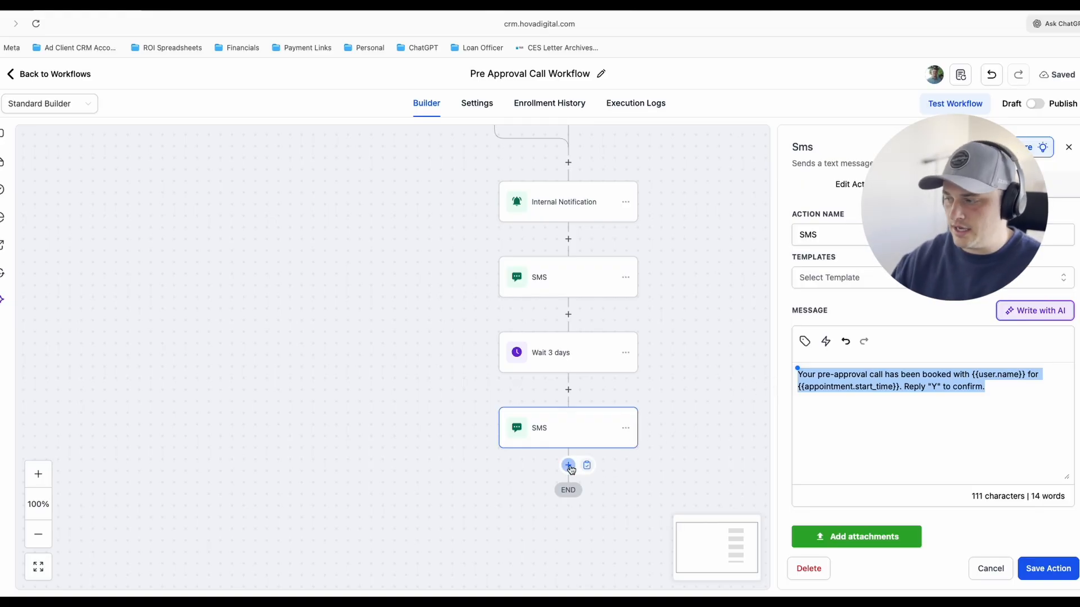
{"action": "left_click", "coordinate": [1056, 573]}
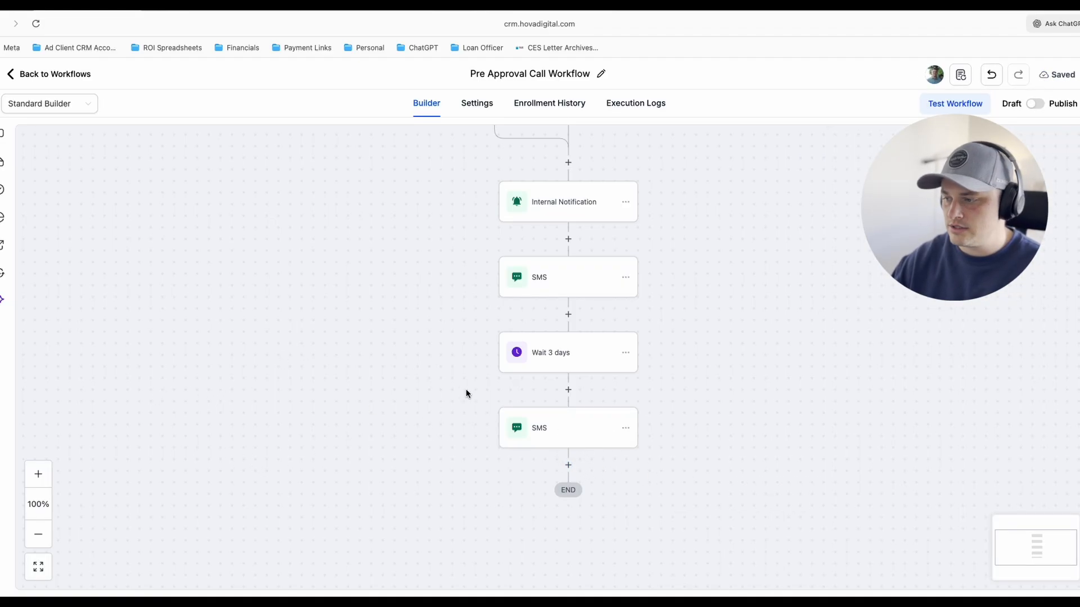
Step: Replace the pasted SMS message with "Reminder: Today is the final day to submit your application to be prepared for your pre-approval call with"
{"action": "left_click", "coordinate": [532, 432]}
{"action": "left_click_drag", "start_coordinate": [1009, 401], "coordinate": [743, 374]}
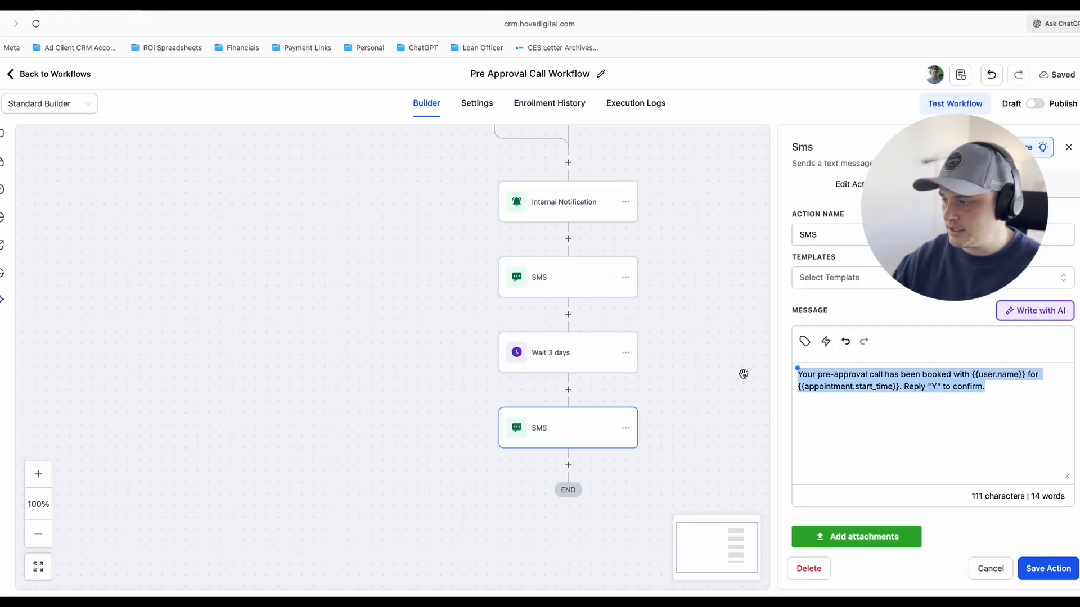
{"action": "type", "text": "Reminder"}
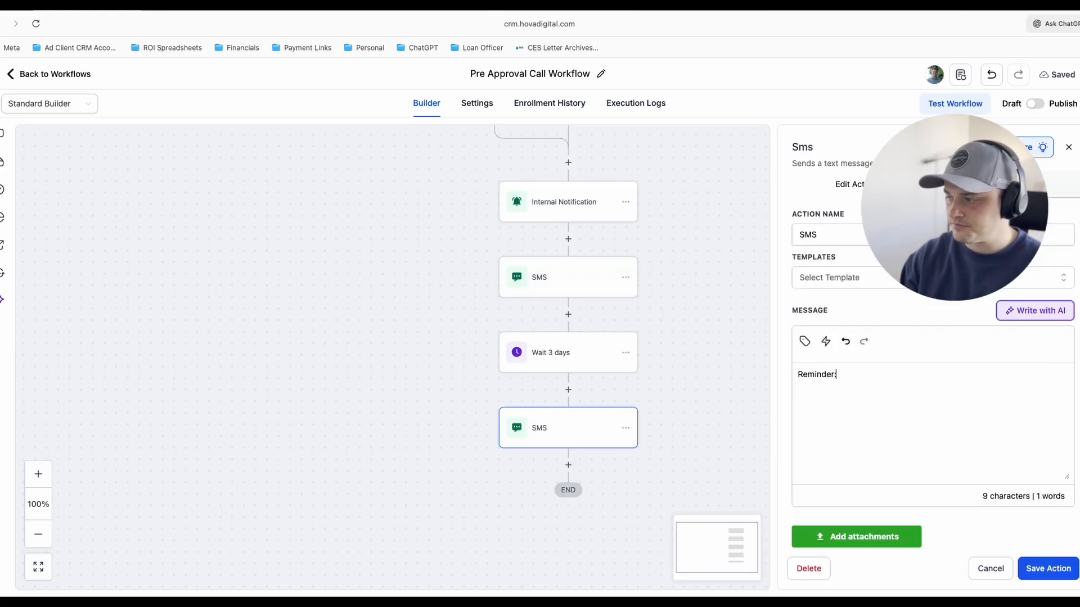
{"action": "type", "text": ": Toda"}
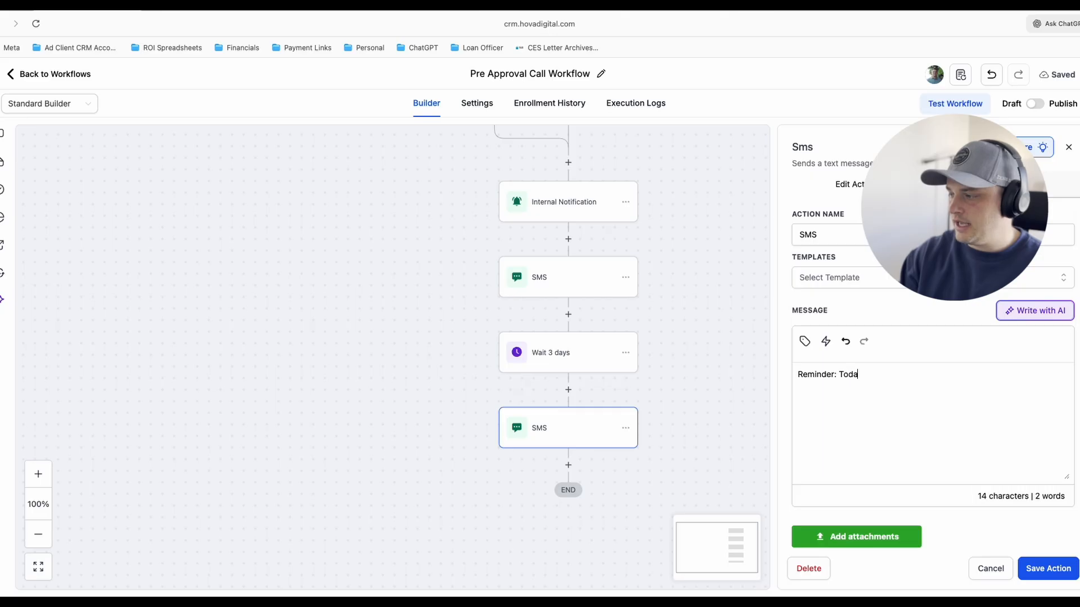
{"action": "type", "text": "y is the final day to sub"}
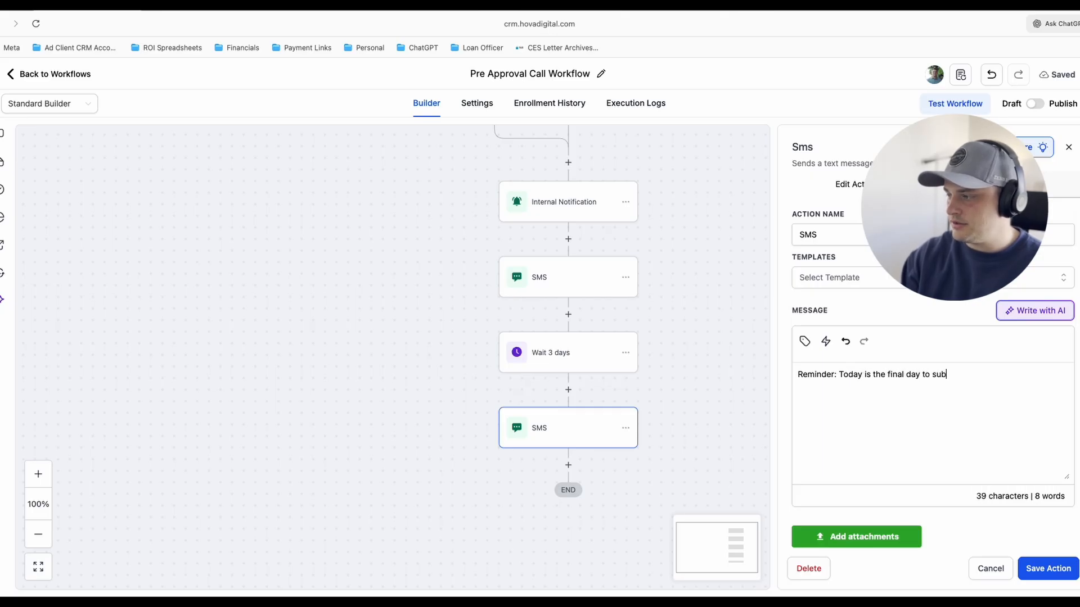
{"action": "type", "text": "mit your application to "}
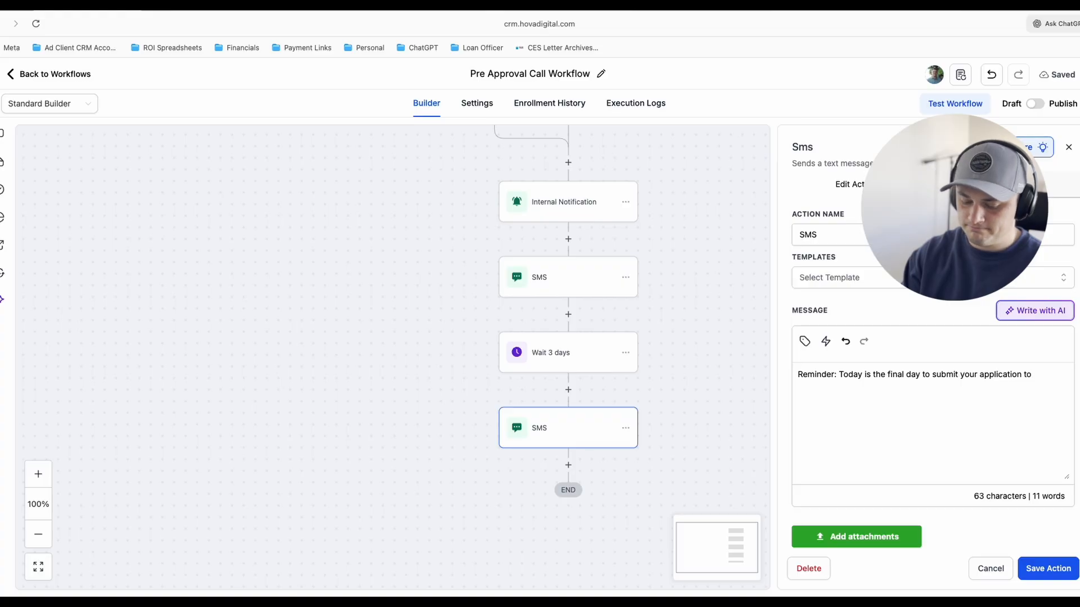
{"action": "type", "text": "be "}
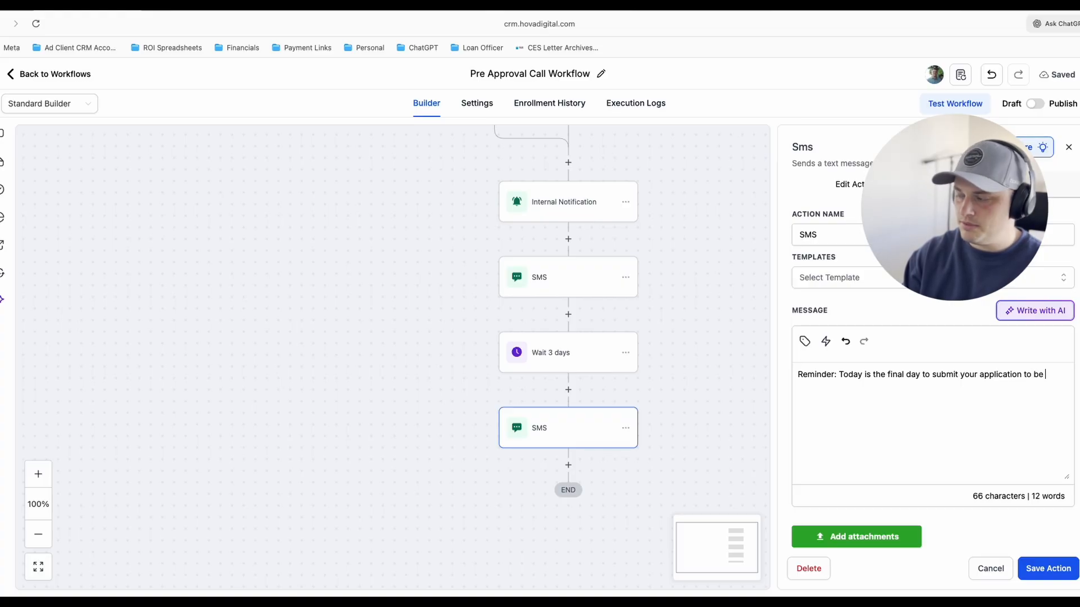
{"action": "type", "text": "prepared for your"}
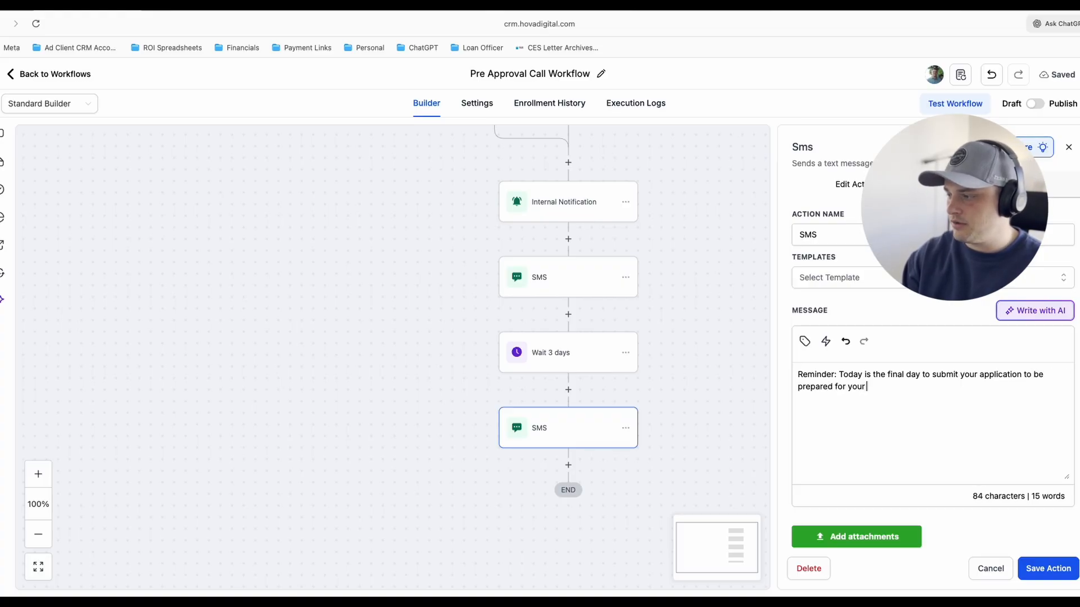
{"action": "type", "text": " pre-approval call with"}
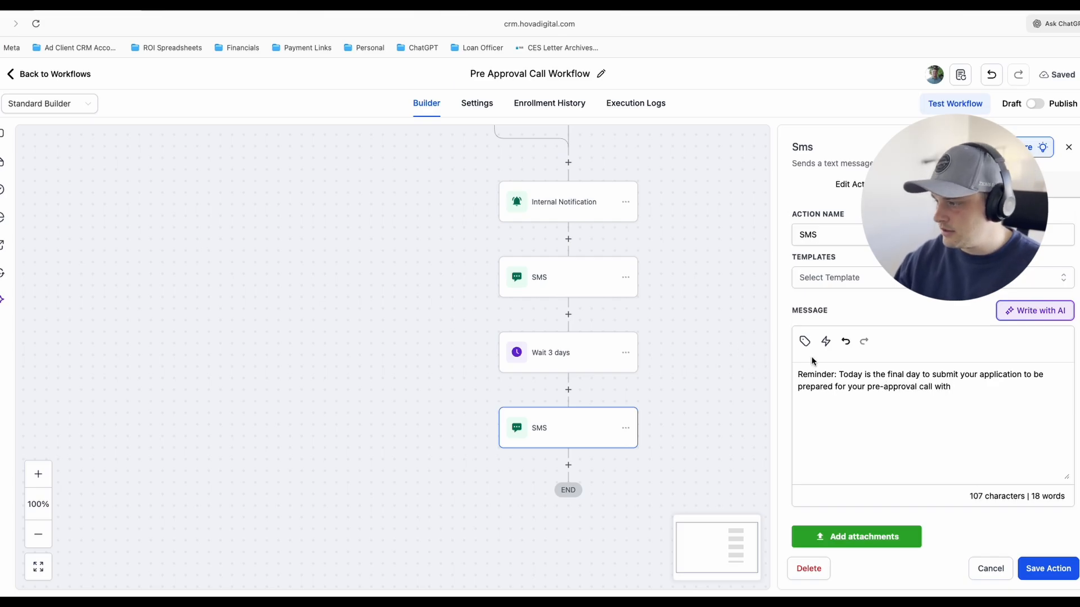
Step: Append the user's Full Name custom value and a period to the reminder message, and start a new paragraph
{"action": "left_click", "coordinate": [805, 341]}
{"action": "left_click", "coordinate": [666, 259]}
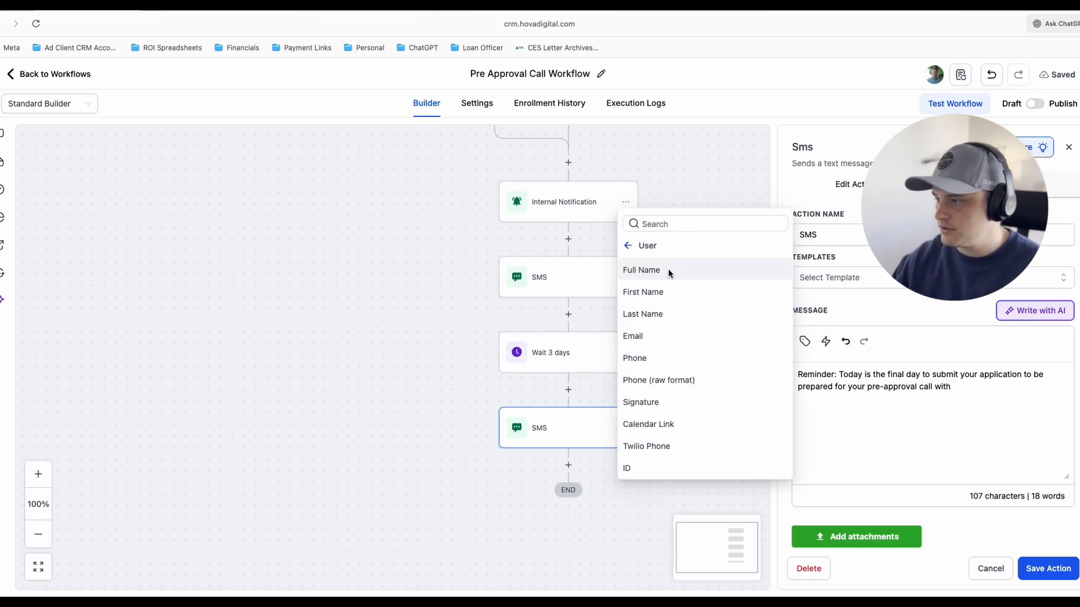
{"action": "left_click", "coordinate": [668, 270]}
{"action": "type", "text": "."}
{"action": "key", "text": "Return"}
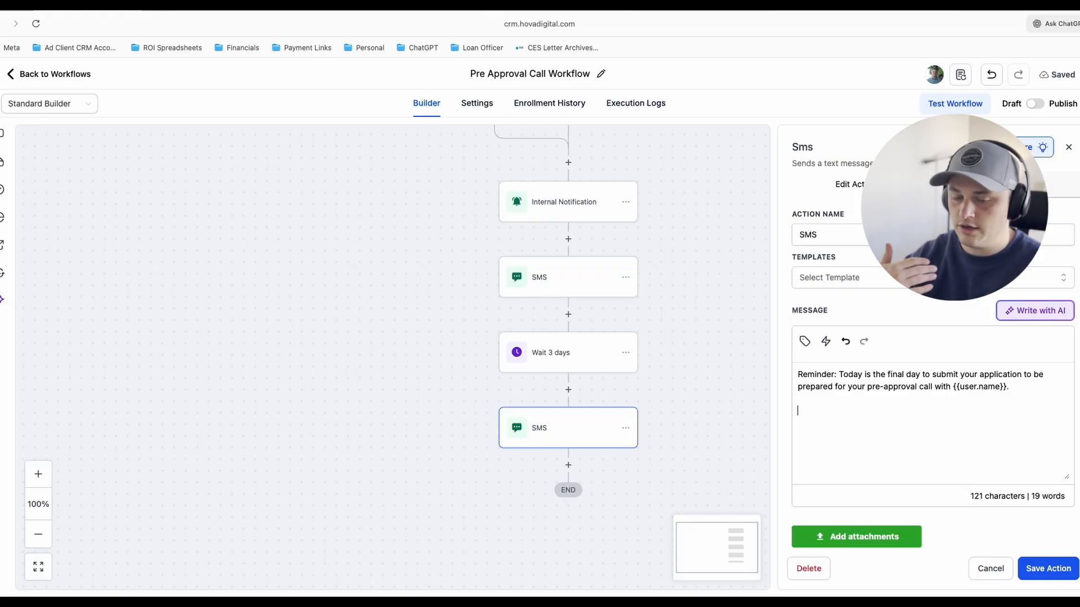
Step: Add the sentence "You have a pre-approval call in 3 days at" followed by the appointment's Start Time custom value and a period
{"action": "type", "text": "You have a"}
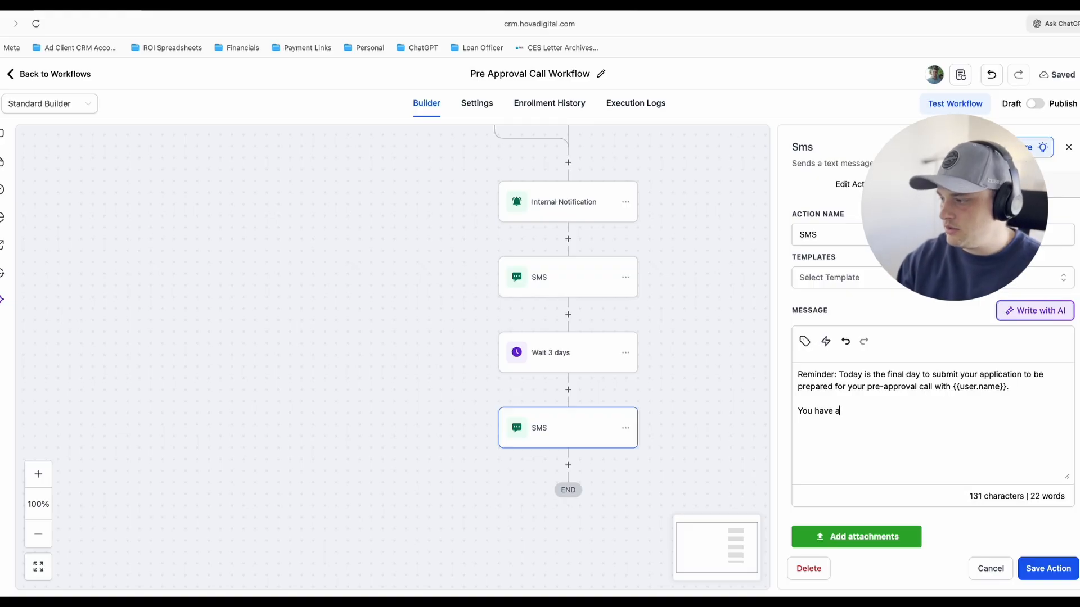
{"action": "type", "text": " pre-approval call "}
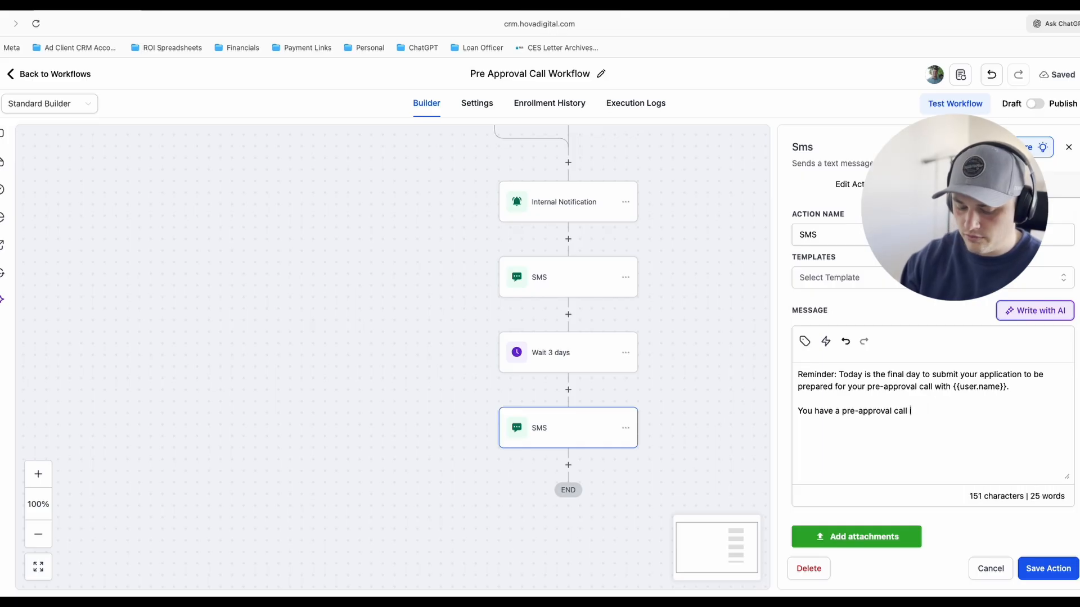
{"action": "type", "text": "in 3 days at"}
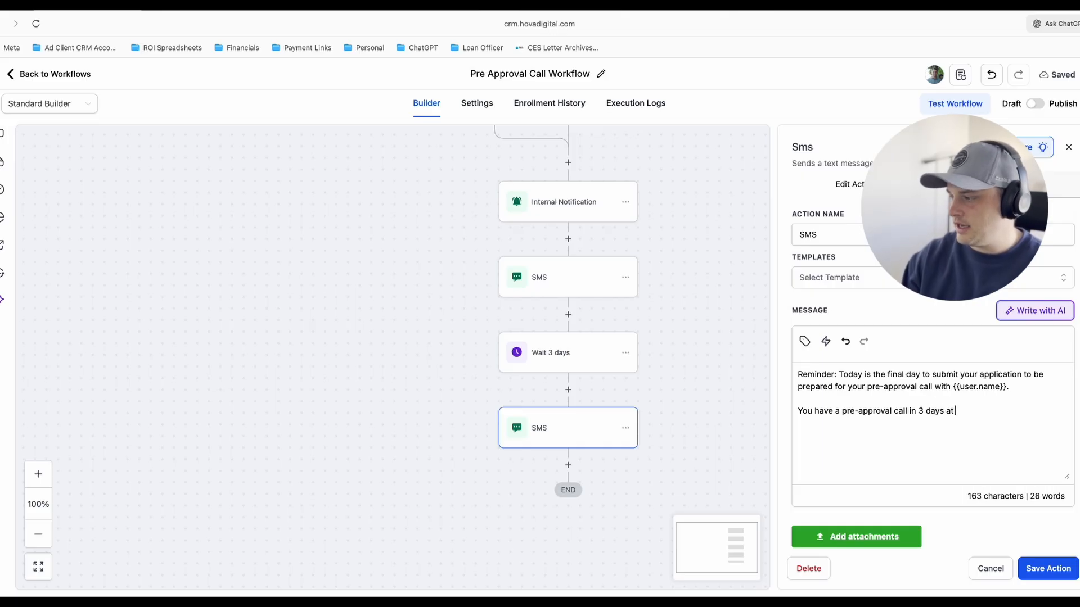
{"action": "left_click", "coordinate": [805, 341]}
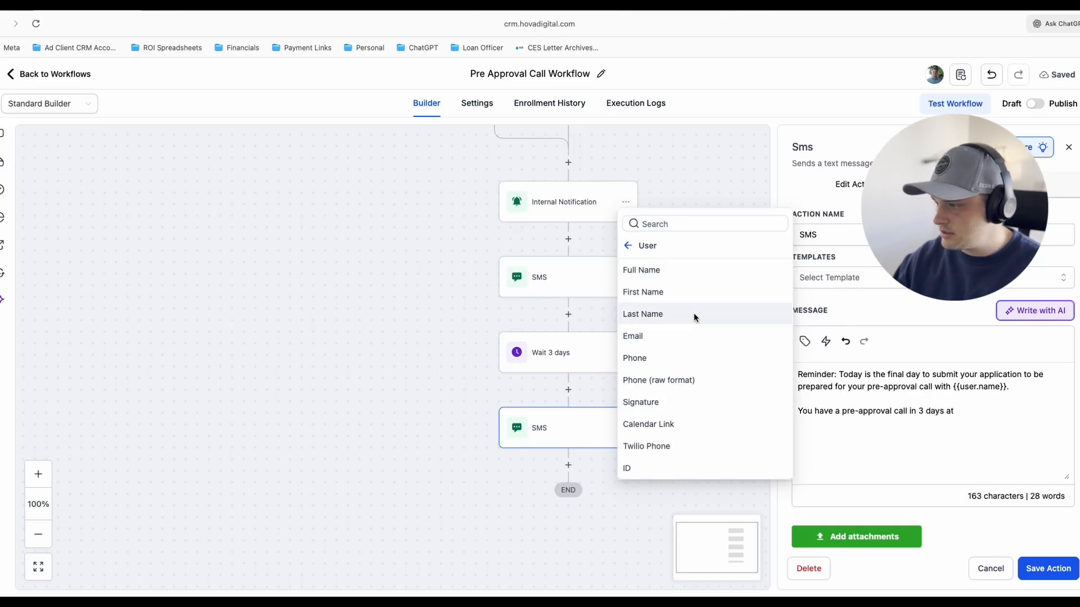
{"action": "left_click", "coordinate": [628, 245]}
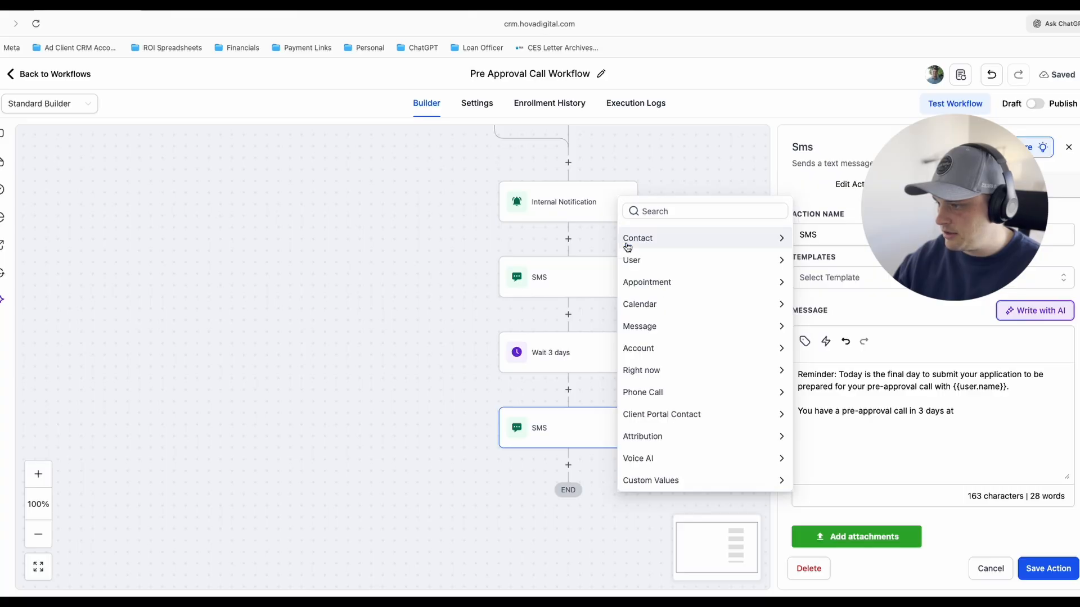
{"action": "left_click", "coordinate": [668, 282]}
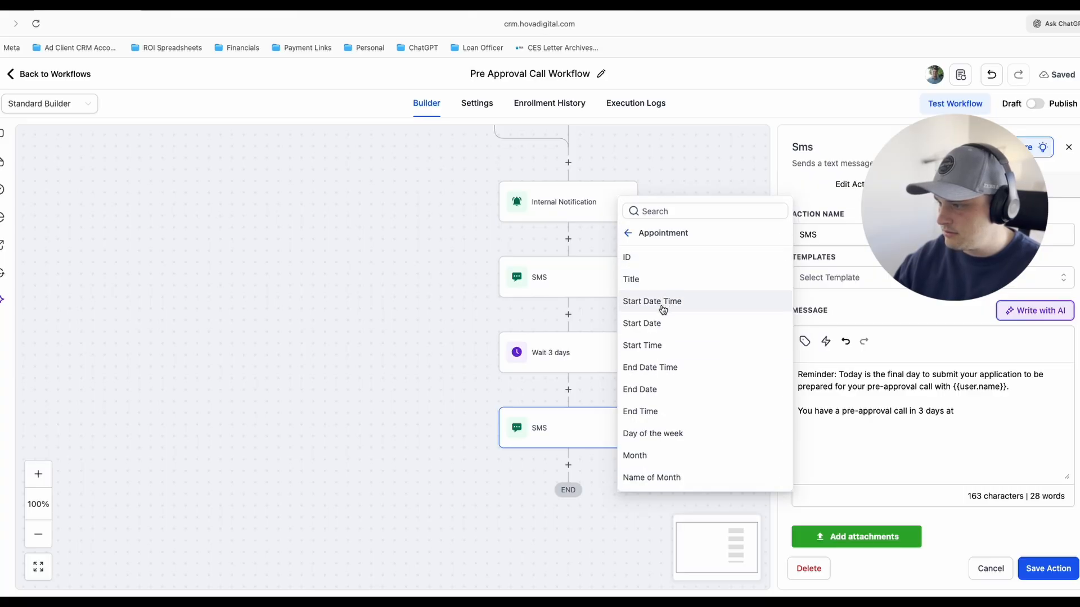
{"action": "left_click", "coordinate": [663, 345]}
{"action": "type", "text": "."}
Step: Add a new paragraph "Submit your application here:" with a bracketed LINK placeholder to the reminder SMS and save the action
{"action": "key", "text": "Return"}
{"action": "key", "text": "Return"}
{"action": "type", "text": "Submit yo"}
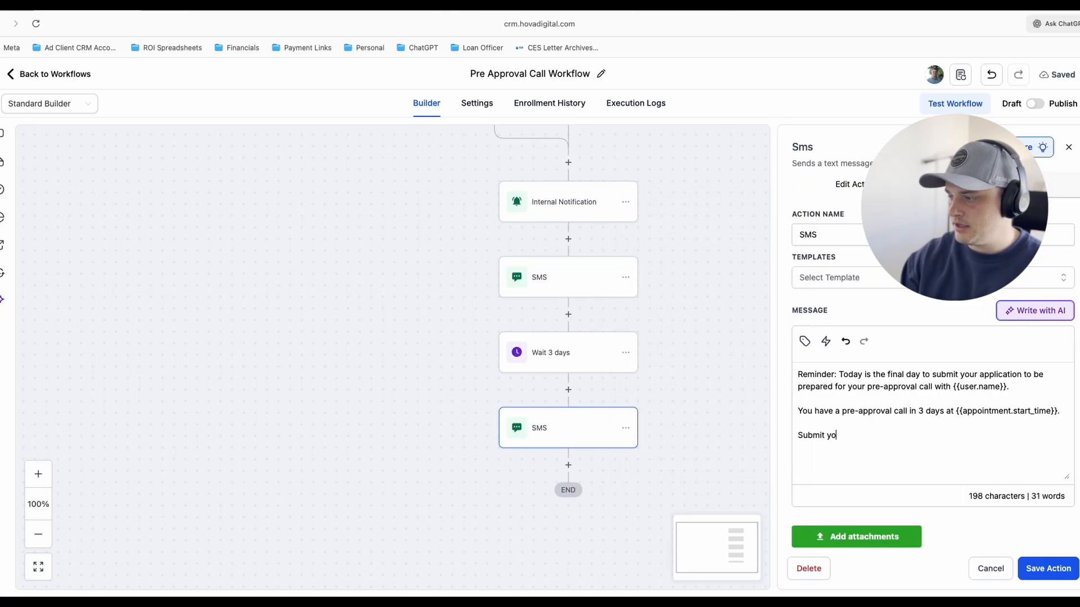
{"action": "type", "text": "ur application here"}
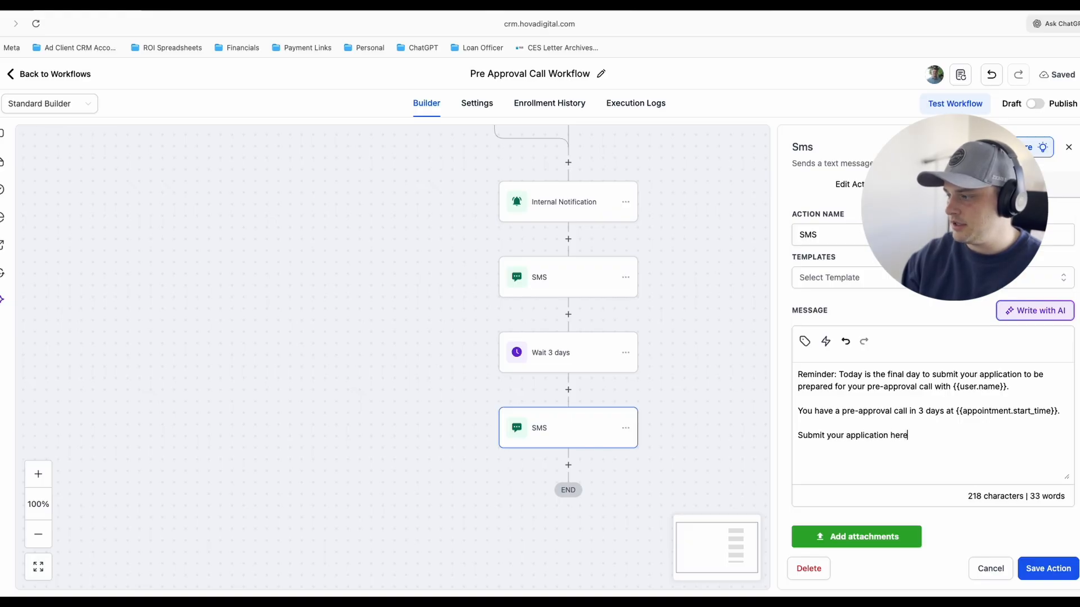
{"action": "type", "text": ": ["}
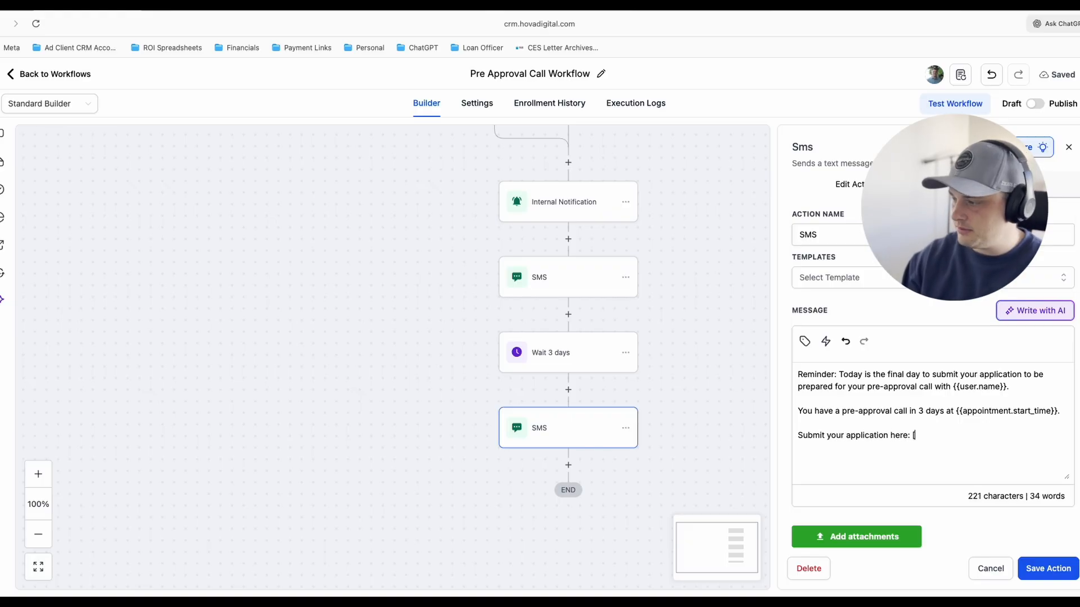
{"action": "type", "text": "LINK]"}
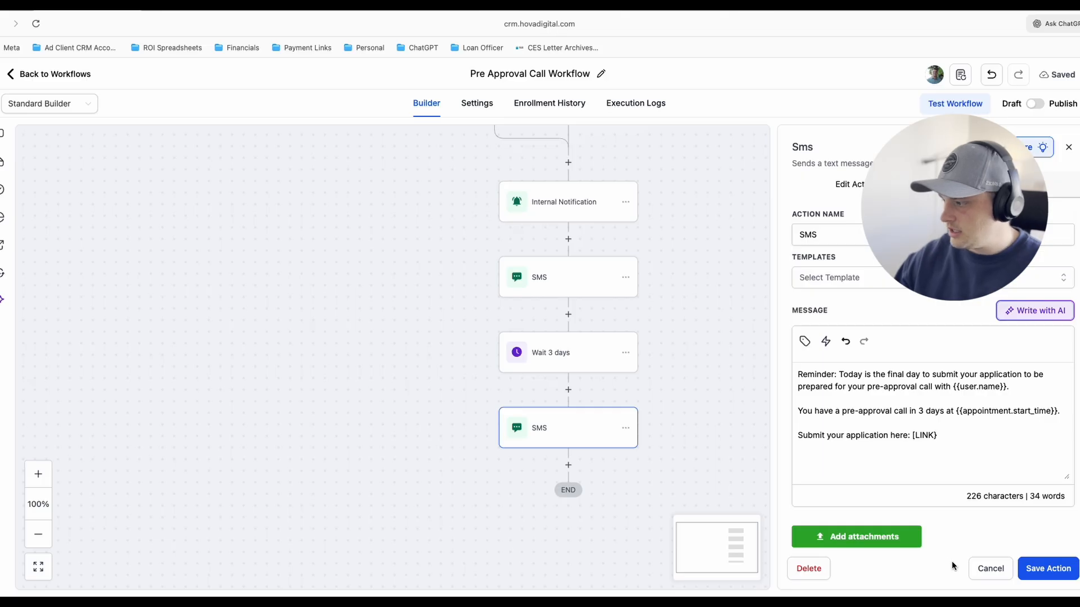
{"action": "left_click", "coordinate": [1049, 568]}
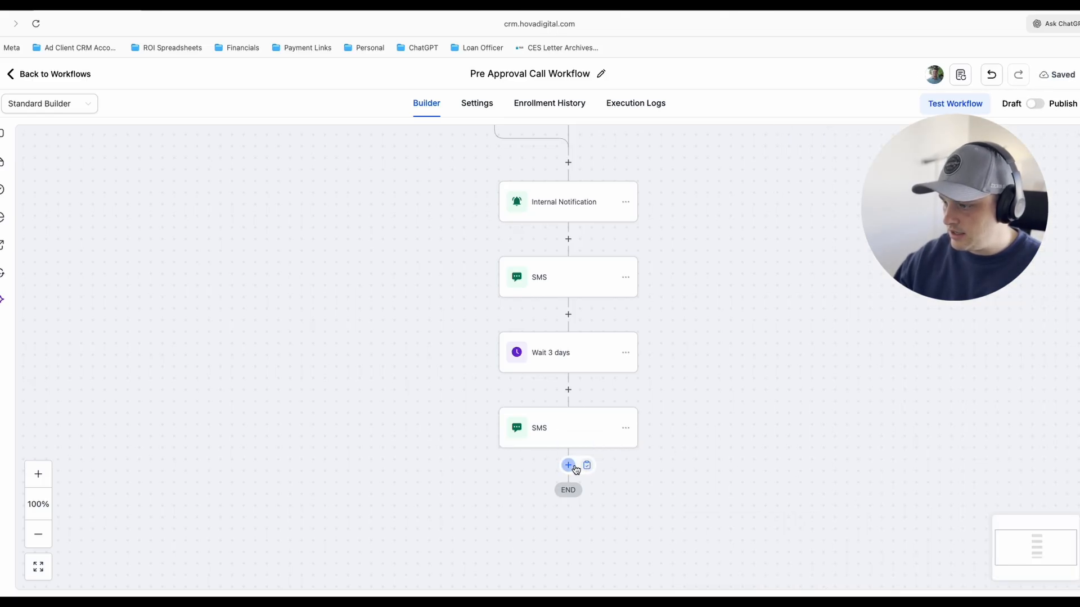
Step: Add an Email action after the reminder SMS, with {{user.name}} as From Name and {{user.email}} as From Email
{"action": "left_click", "coordinate": [569, 465]}
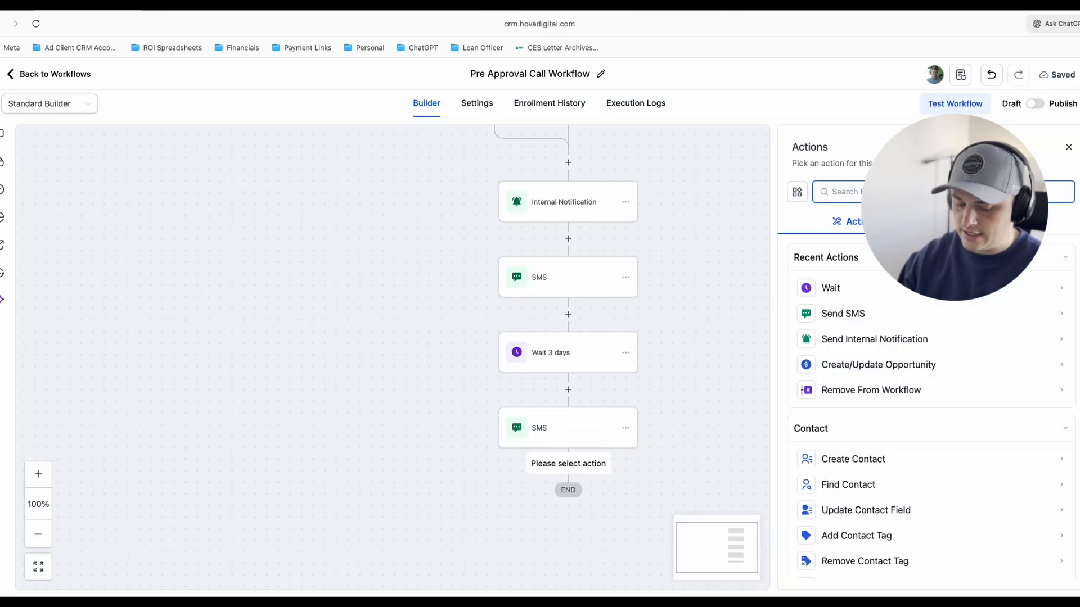
{"action": "type", "text": "emai"}
{"action": "left_click", "coordinate": [858, 289]}
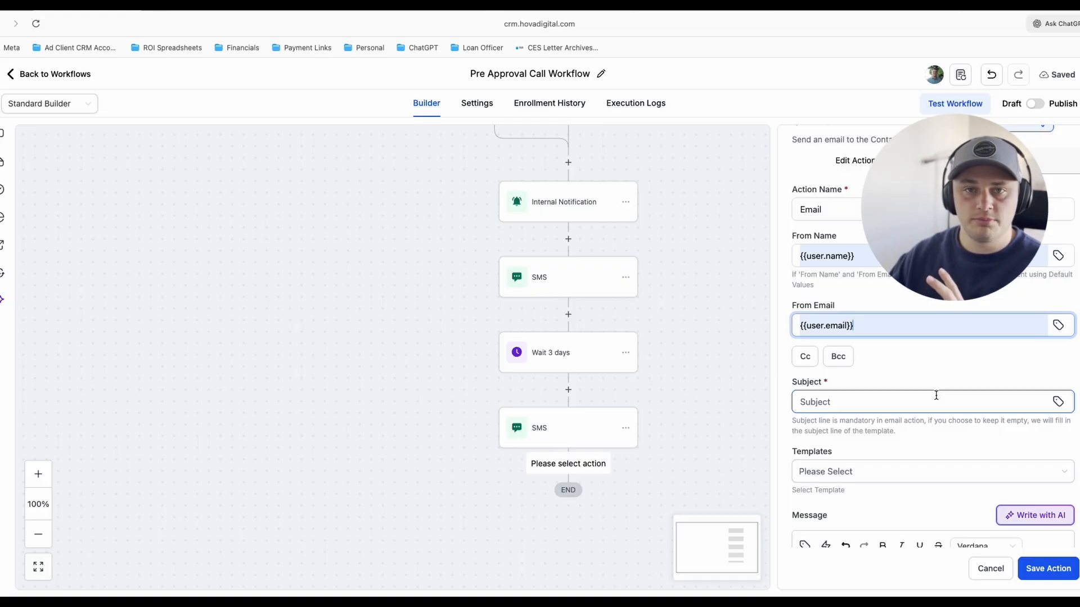
Step: Set the email's subject to "Action Requested: Pre-Approval"
{"action": "left_click", "coordinate": [936, 396]}
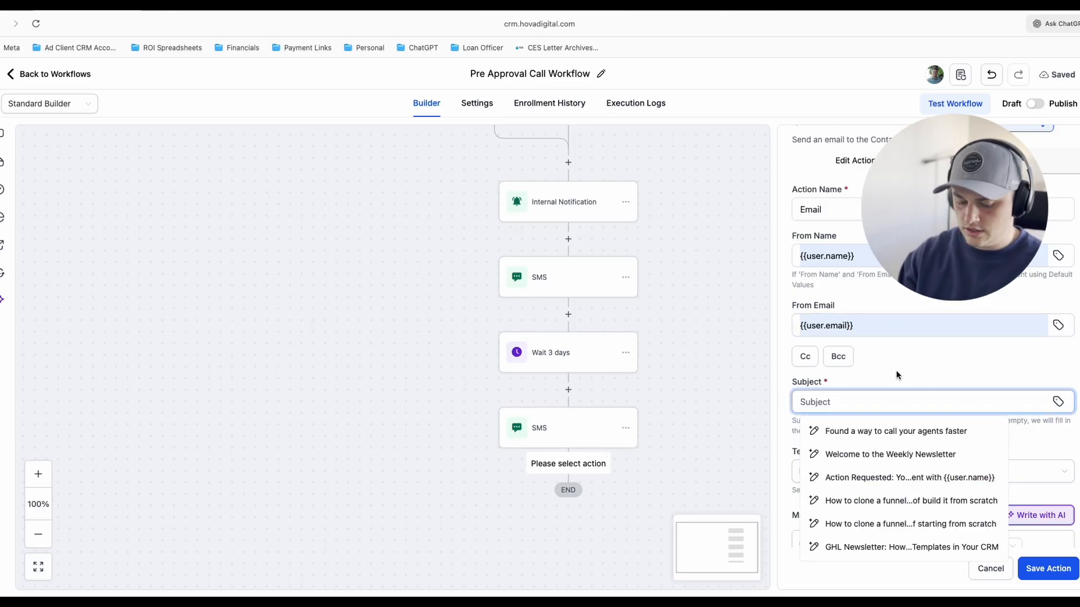
{"action": "type", "text": "Action reques"}
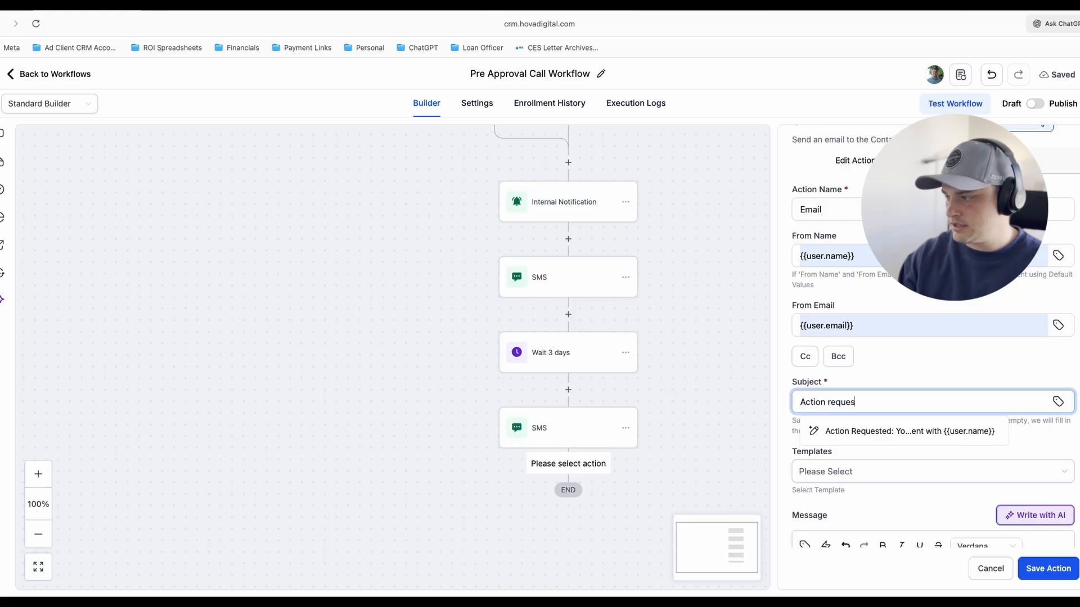
{"action": "type", "text": "te"}
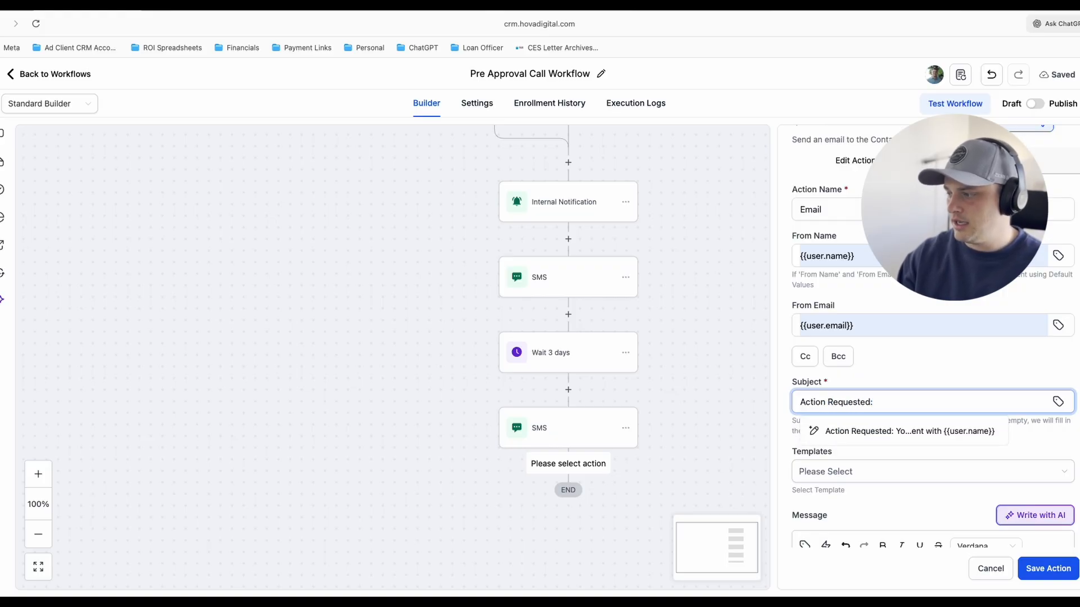
{"action": "type", "text": "d:"}
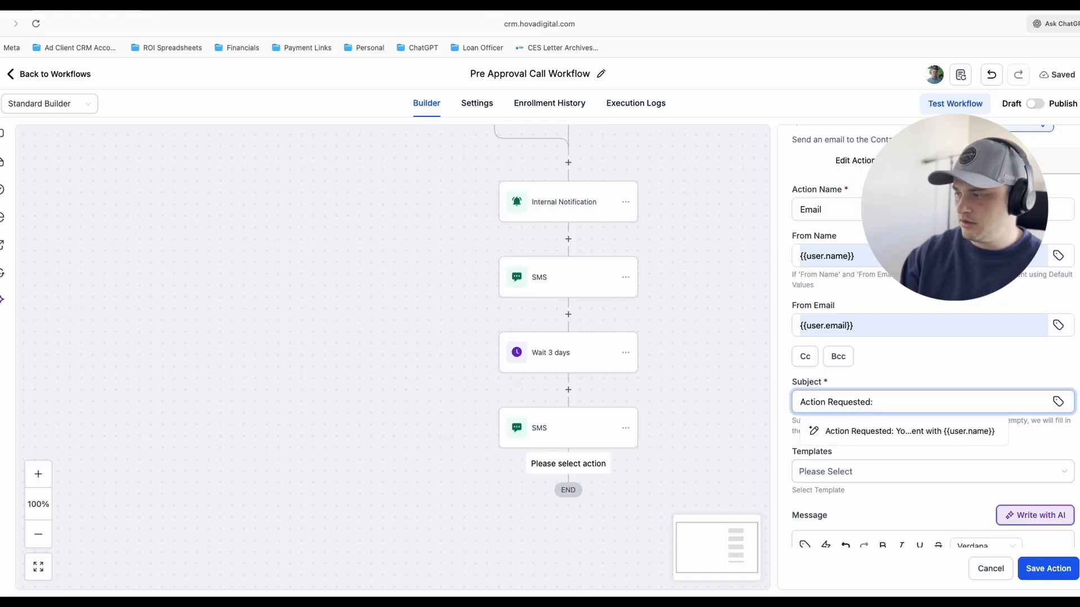
{"action": "type", "text": " Pre-Approval"}
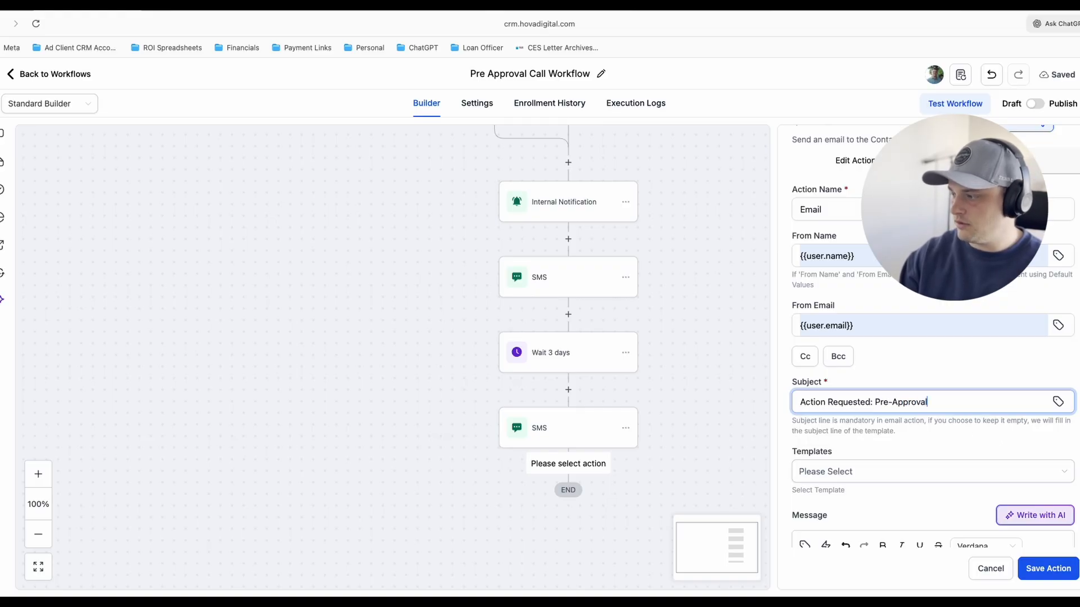
Step: Enter the placeholder text "a" as the email message and save the action
{"action": "scroll", "coordinate": [1005, 354], "scroll_direction": "down", "scroll_amount": 4}
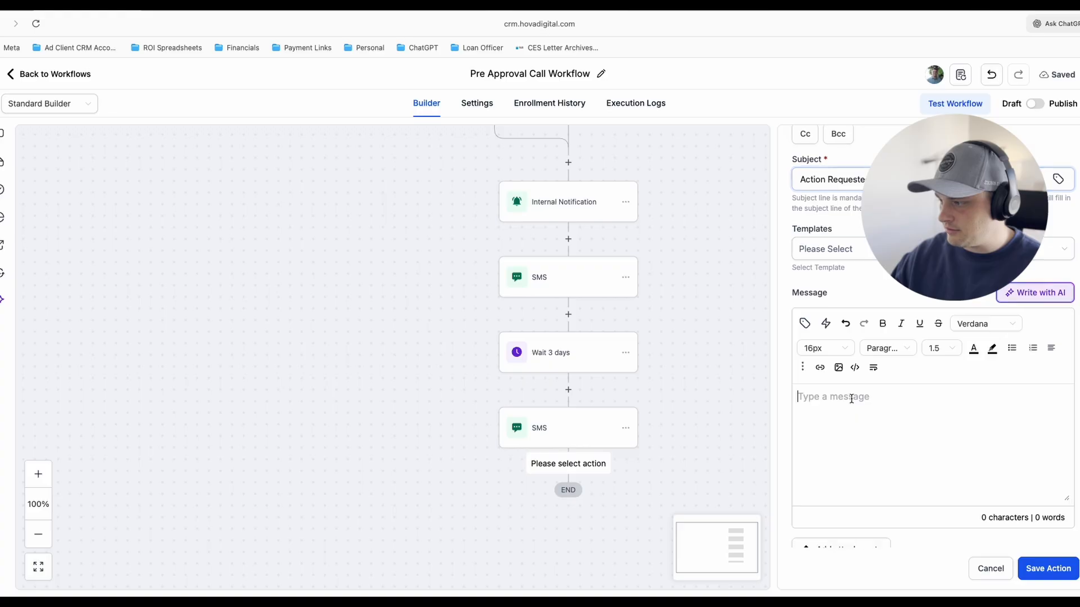
{"action": "type", "text": "a"}
{"action": "left_click", "coordinate": [1034, 572]}
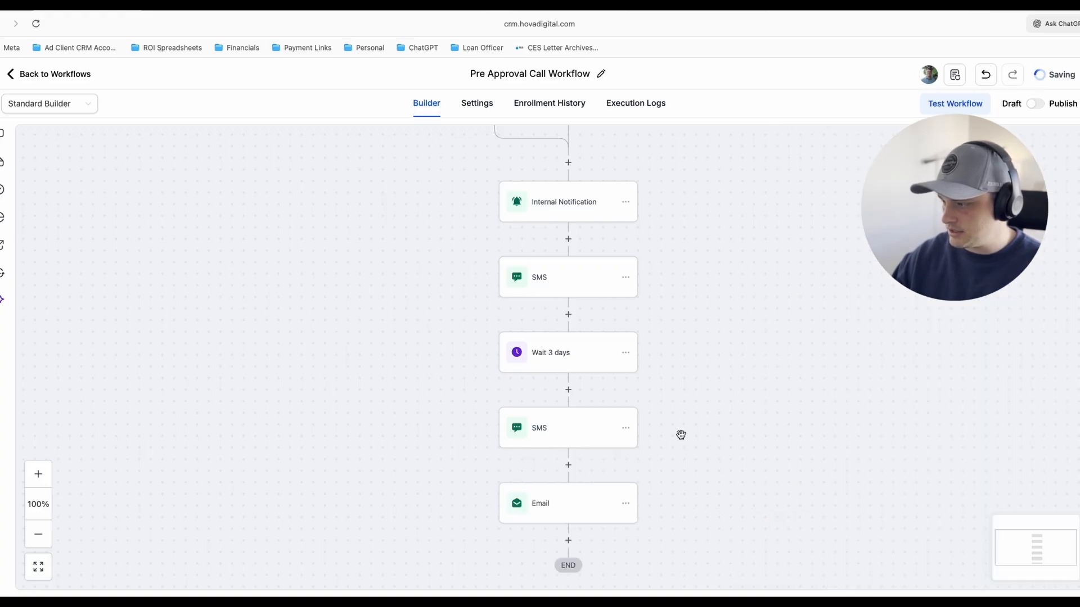
Step: Copy the whole message from the reminder SMS after the wait and save that action
{"action": "left_click", "coordinate": [562, 432]}
{"action": "scroll", "coordinate": [954, 367], "scroll_direction": "down", "scroll_amount": 3}
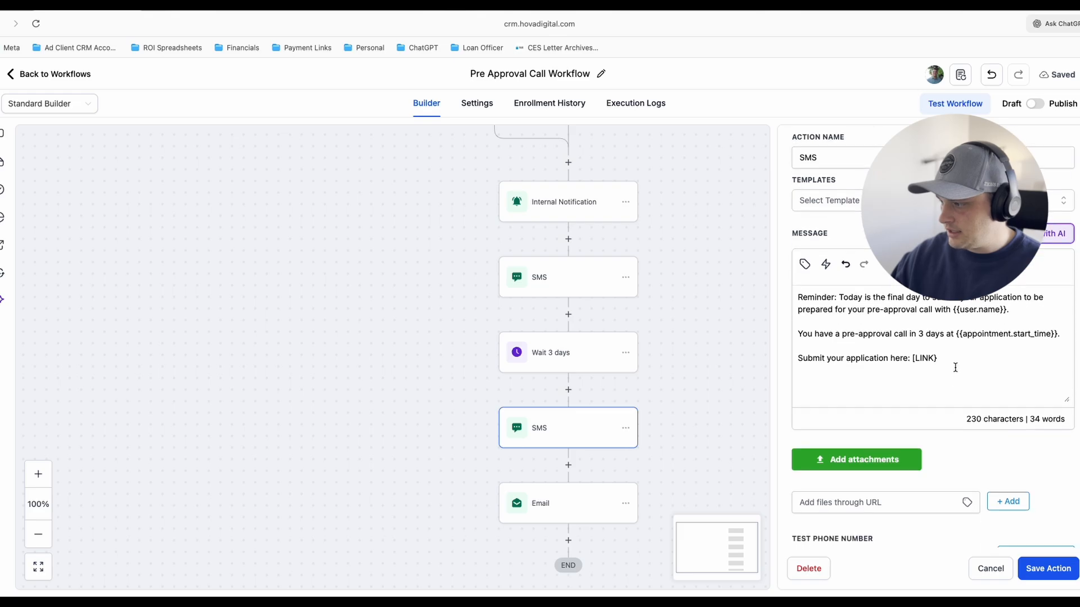
{"action": "left_click_drag", "start_coordinate": [955, 360], "coordinate": [778, 296]}
{"action": "key", "text": "ctrl+c"}
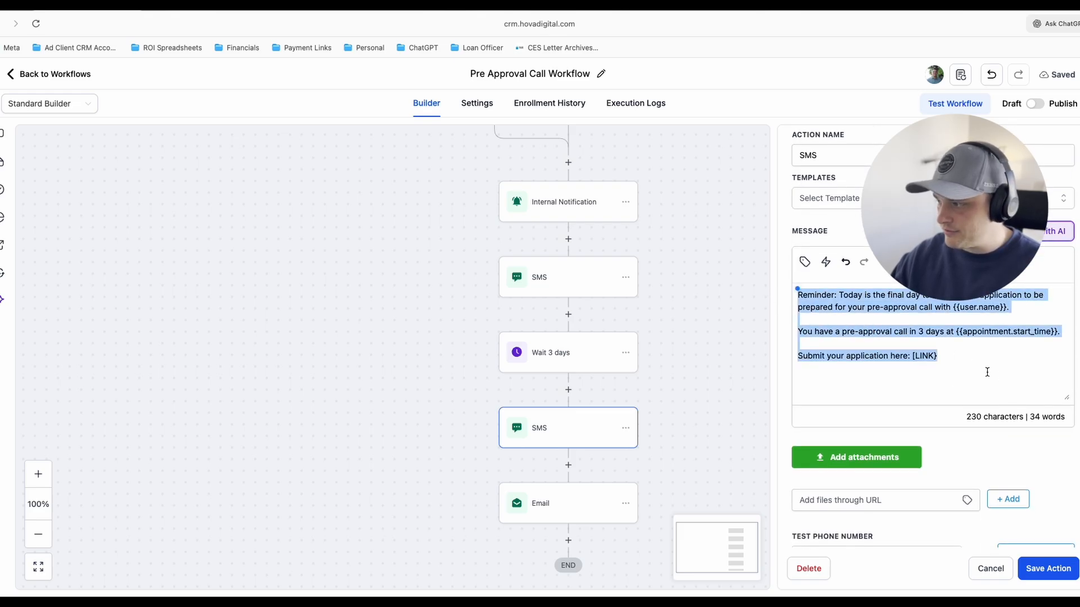
{"action": "left_click", "coordinate": [1048, 569]}
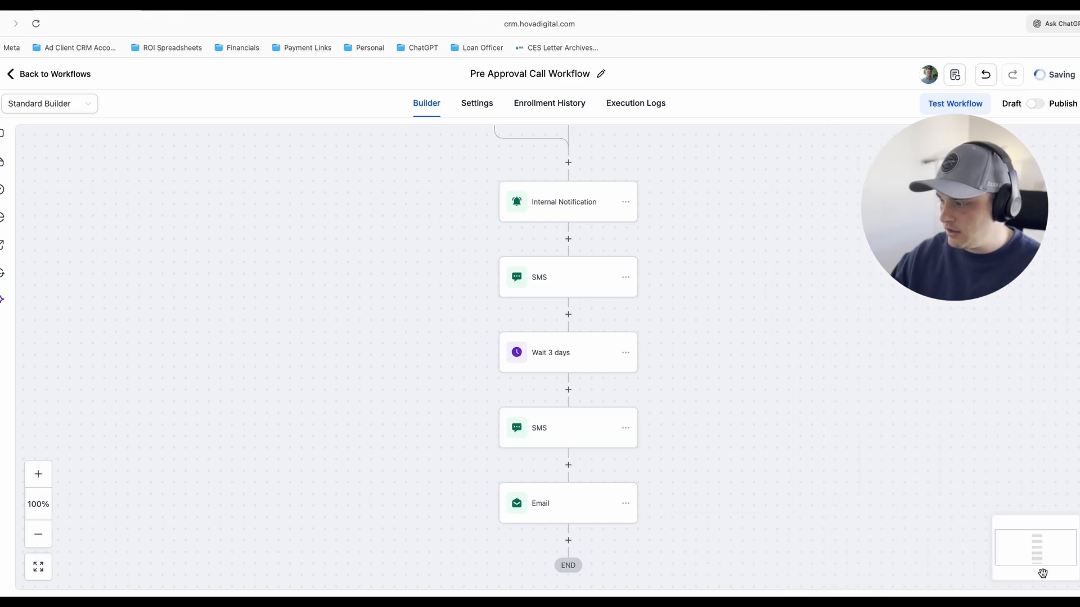
Step: Paste the copied reminder into the Email action's message in place of the placeholder "a", with blank lines above it
{"action": "left_click", "coordinate": [624, 498]}
{"action": "scroll", "coordinate": [880, 463], "scroll_direction": "down", "scroll_amount": 5}
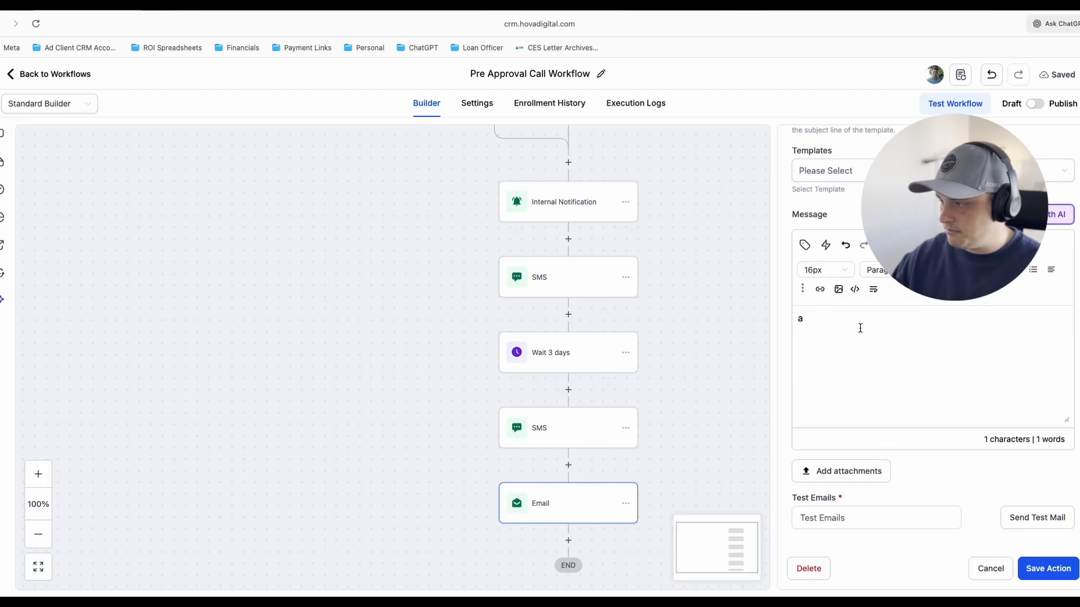
{"action": "key", "text": "ctrl+v"}
{"action": "left_click", "coordinate": [803, 319]}
{"action": "key", "text": "BackSpace"}
{"action": "key", "text": "Return"}
{"action": "key", "text": "Return"}
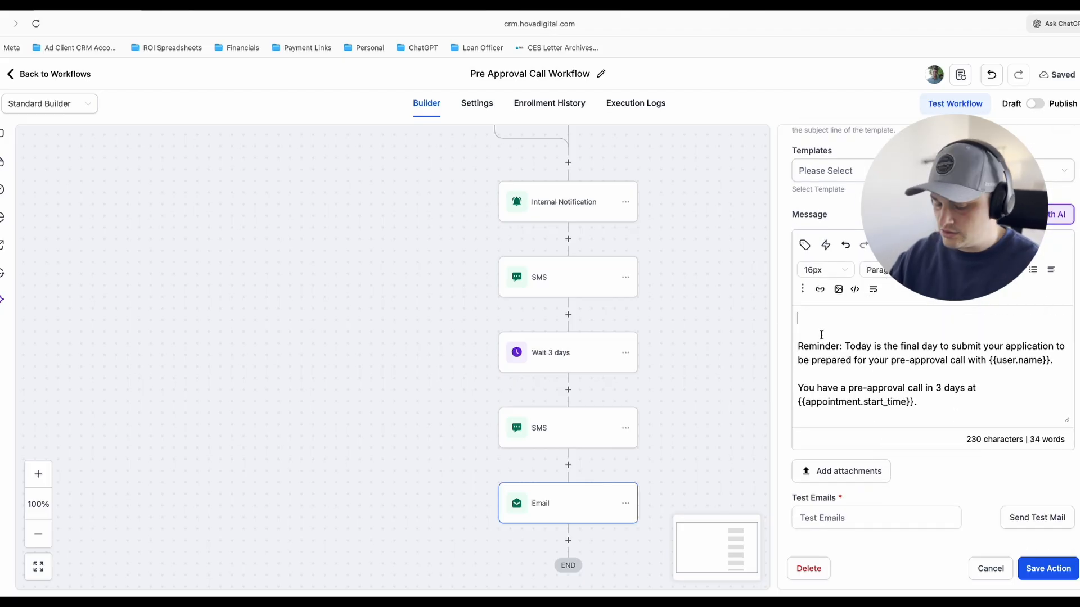
Step: Open the email with "Hey", the contact's First Name custom value and a comma, and remove the word "Hey" from the greeting
{"action": "type", "text": "Hey"}
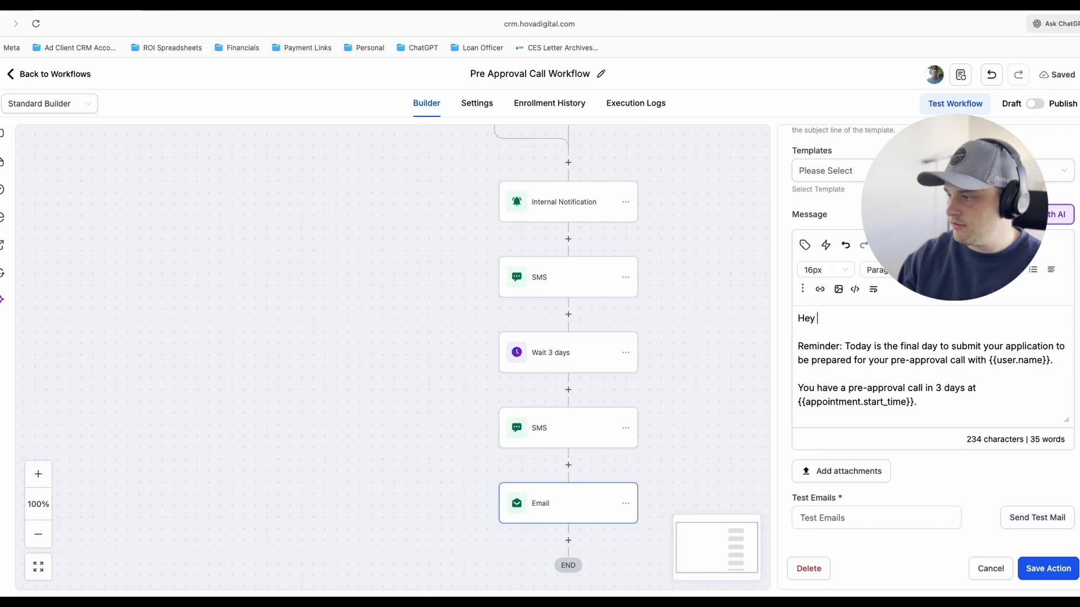
{"action": "left_click", "coordinate": [804, 245]}
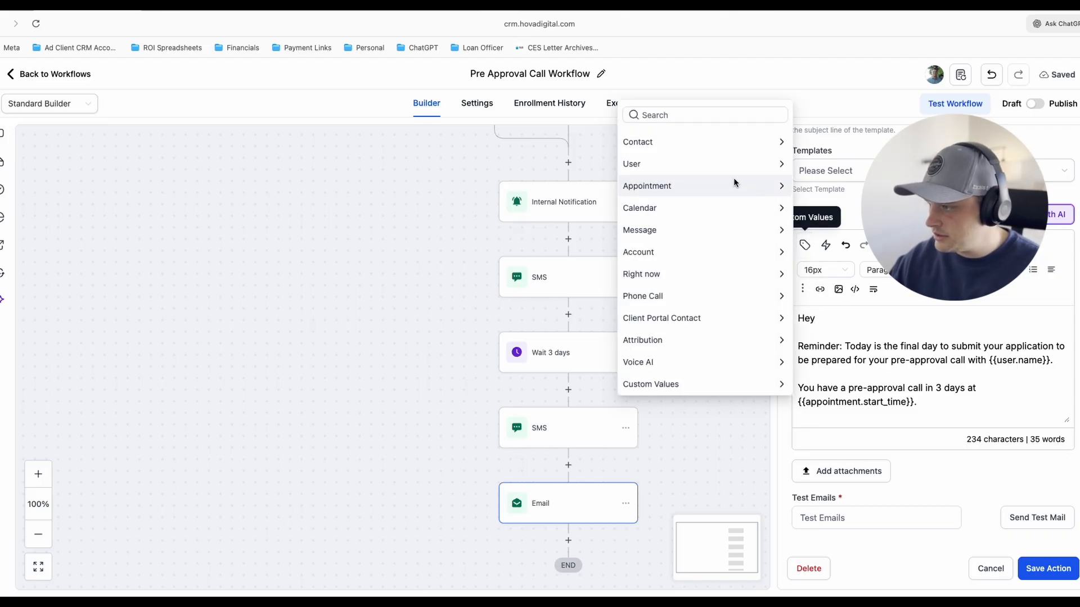
{"action": "left_click", "coordinate": [687, 140]}
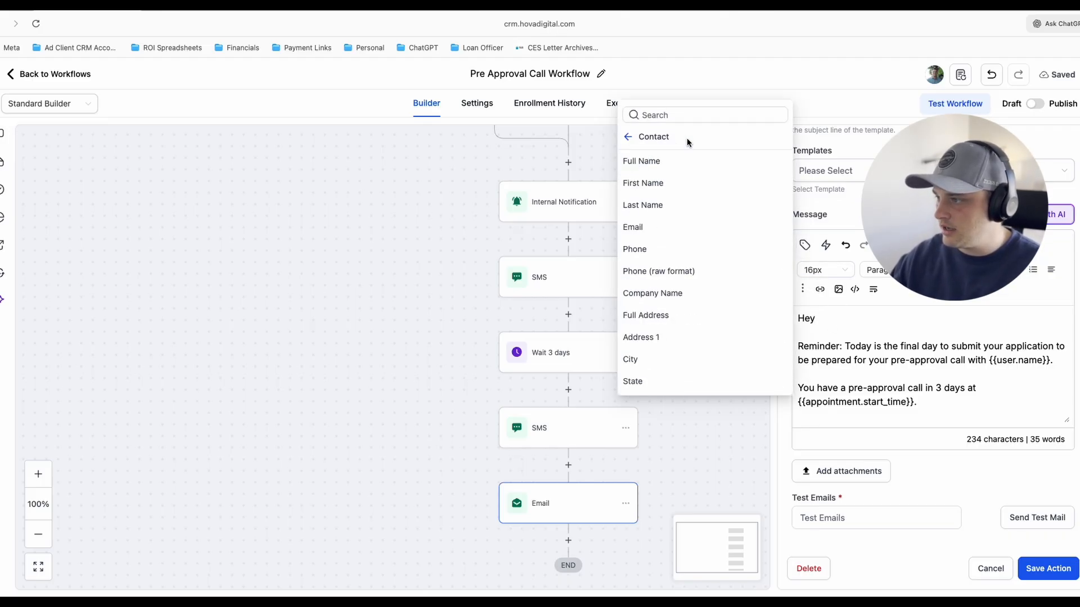
{"action": "left_click", "coordinate": [649, 183]}
{"action": "type", "text": ","}
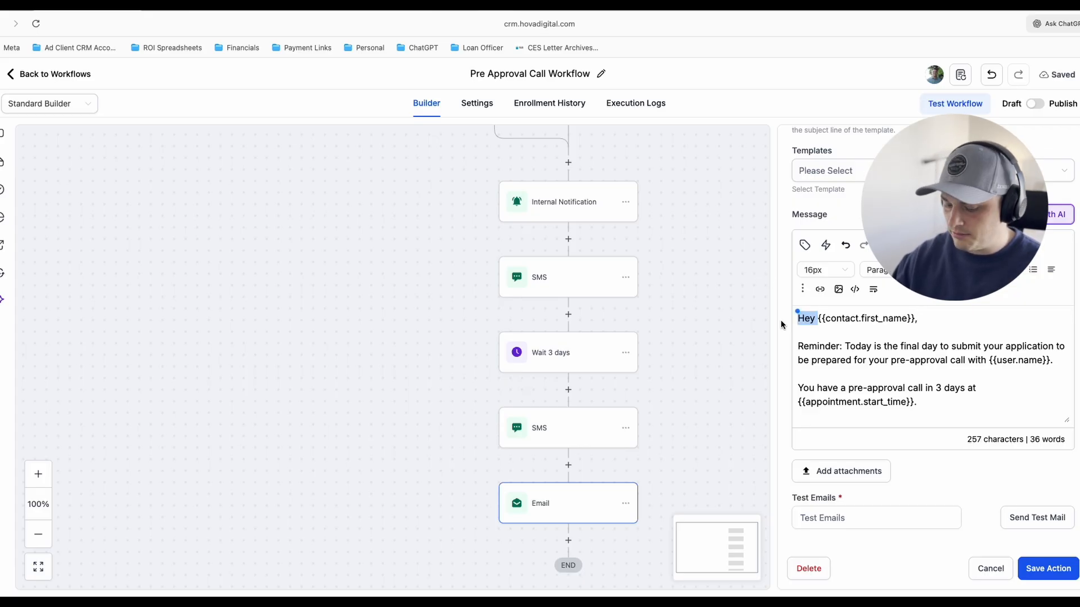
{"action": "key", "text": "BackSpace"}
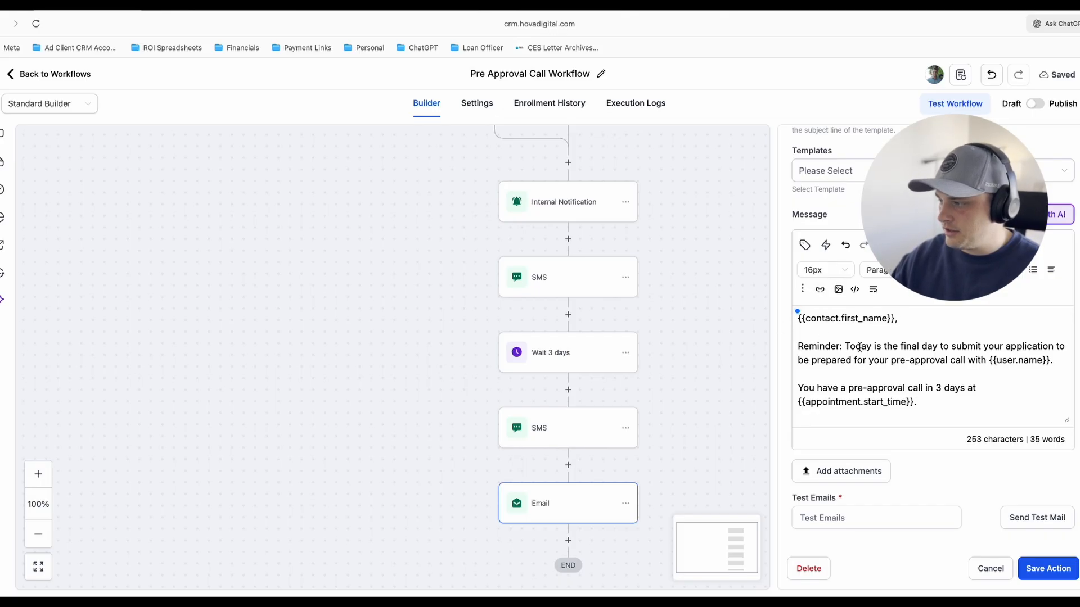
Step: Add the User Signature custom value at the end of the email, with a blank line below the application link, and save the action
{"action": "left_click_drag", "start_coordinate": [950, 347], "coordinate": [1038, 348]}
{"action": "left_click", "coordinate": [1038, 347]}
{"action": "scroll", "coordinate": [938, 385], "scroll_direction": "down", "scroll_amount": 1}
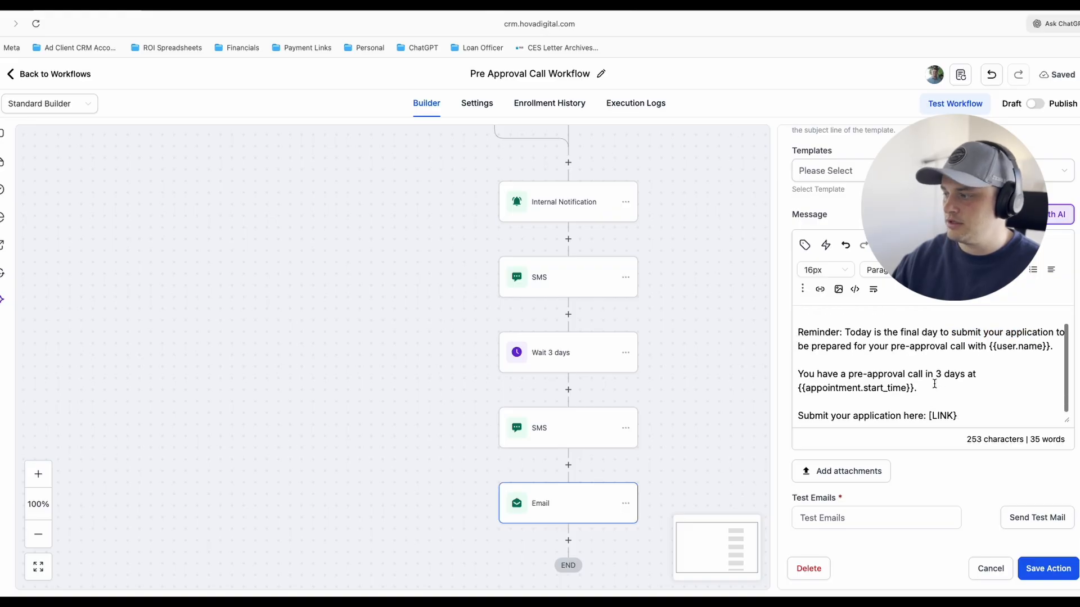
{"action": "key", "text": "Return"}
{"action": "key", "text": "Return"}
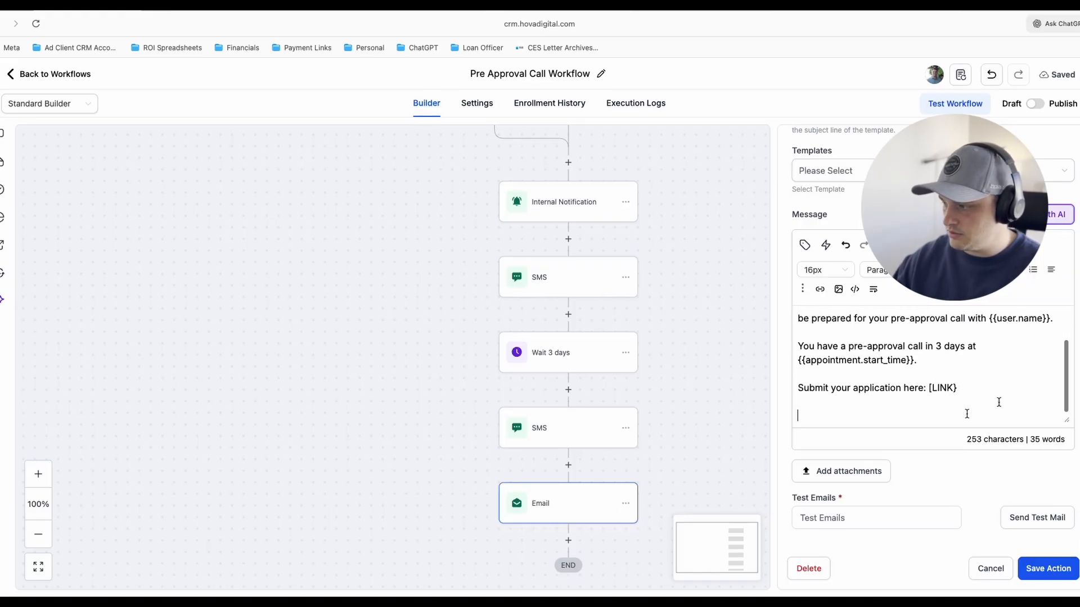
{"action": "left_click", "coordinate": [802, 246]}
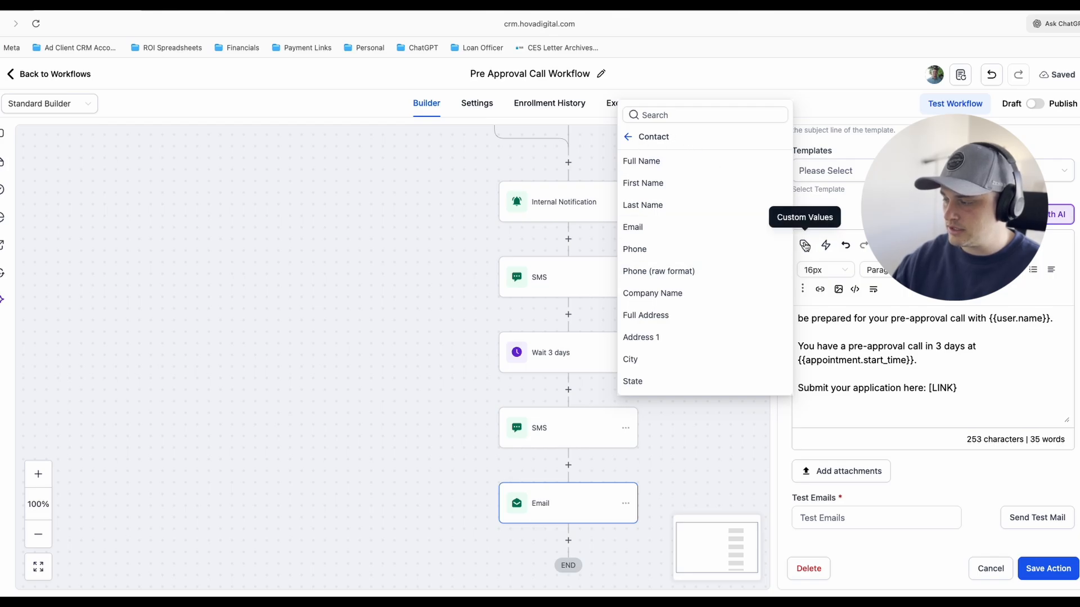
{"action": "left_click", "coordinate": [628, 137]}
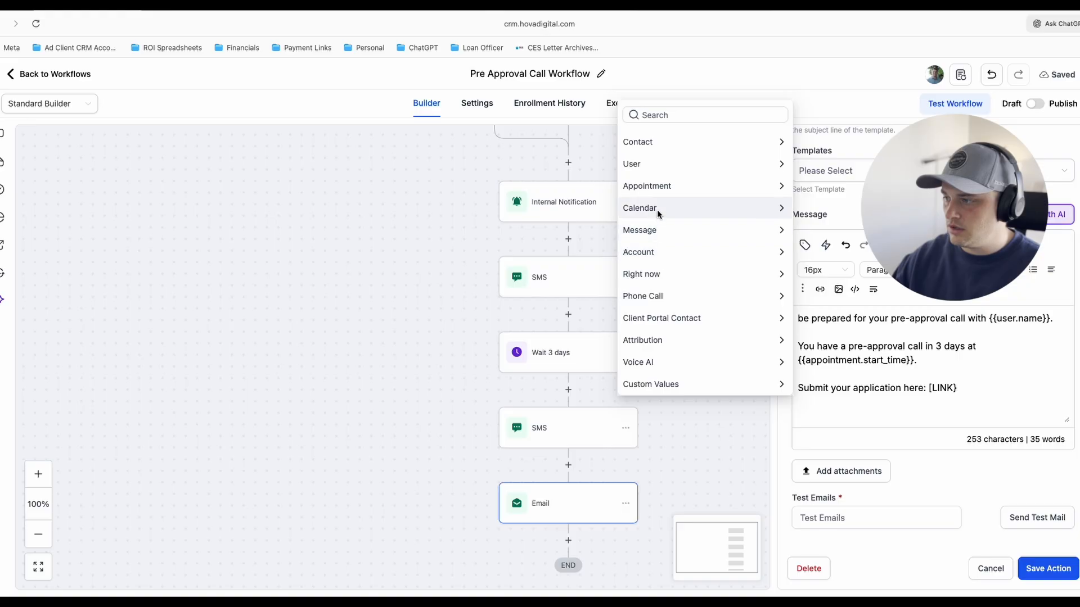
{"action": "left_click", "coordinate": [656, 164]}
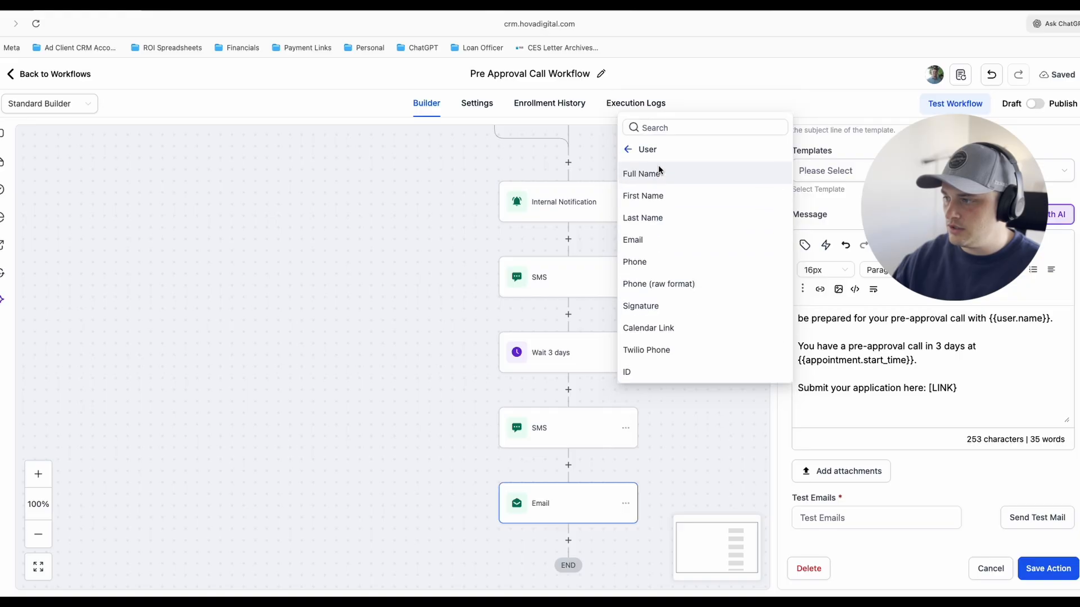
{"action": "left_click", "coordinate": [664, 313]}
{"action": "left_click_drag", "start_coordinate": [922, 416], "coordinate": [787, 417]}
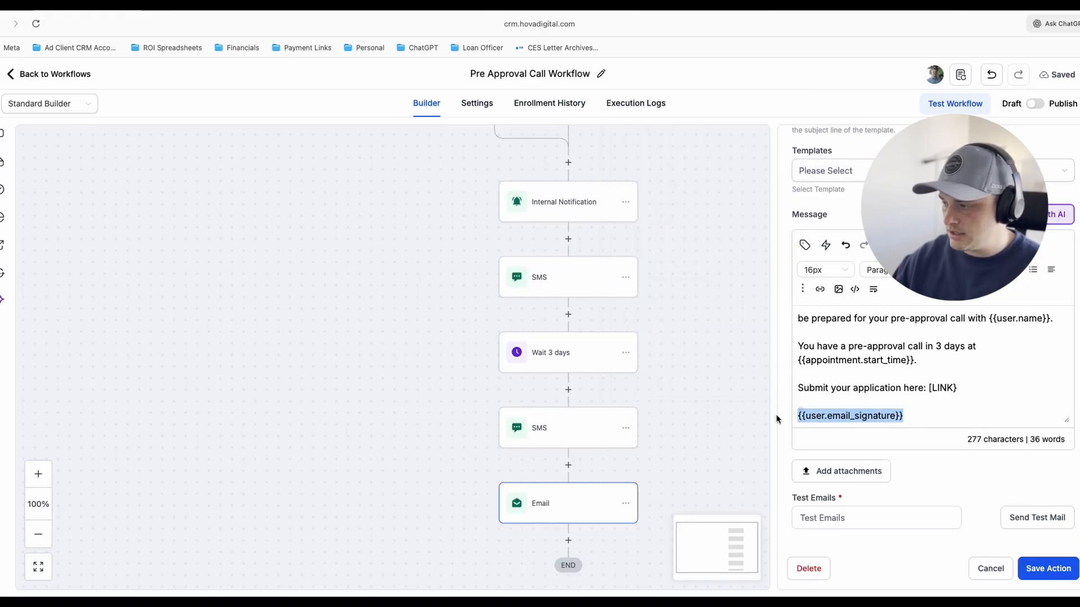
{"action": "left_click", "coordinate": [859, 416]}
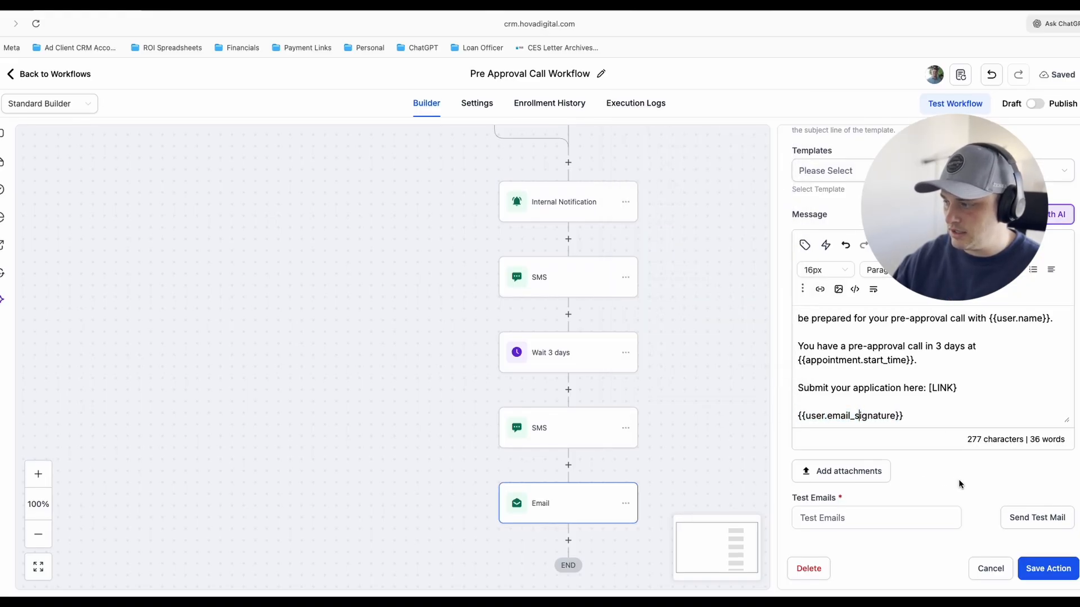
{"action": "left_click", "coordinate": [1049, 569]}
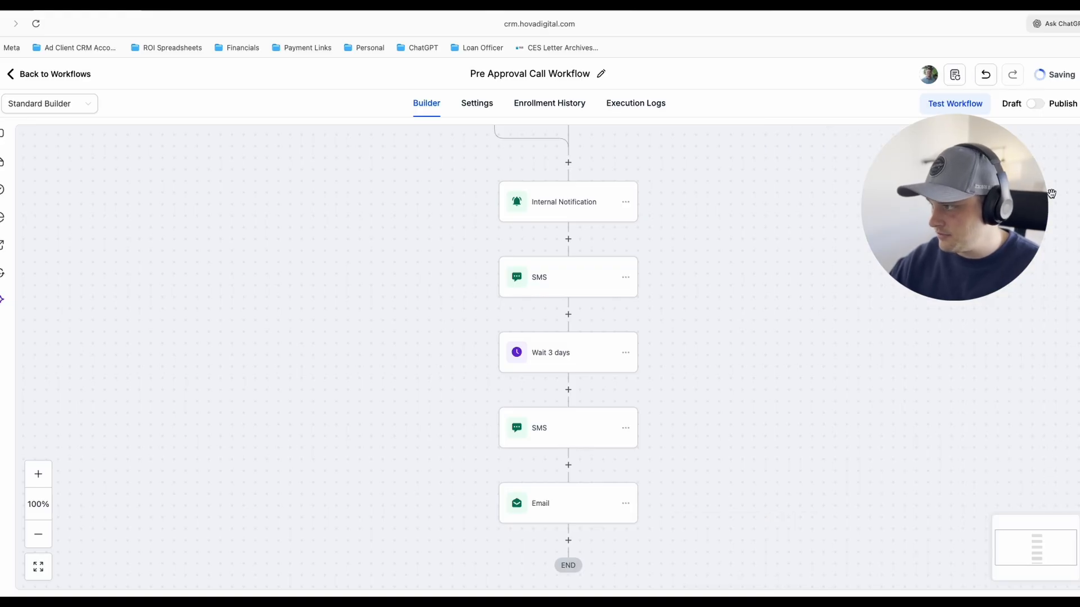
Step: Add a Wait action after the Email with a time delay of 1 day and save it
{"action": "scroll", "coordinate": [649, 373], "scroll_direction": "down", "scroll_amount": 2}
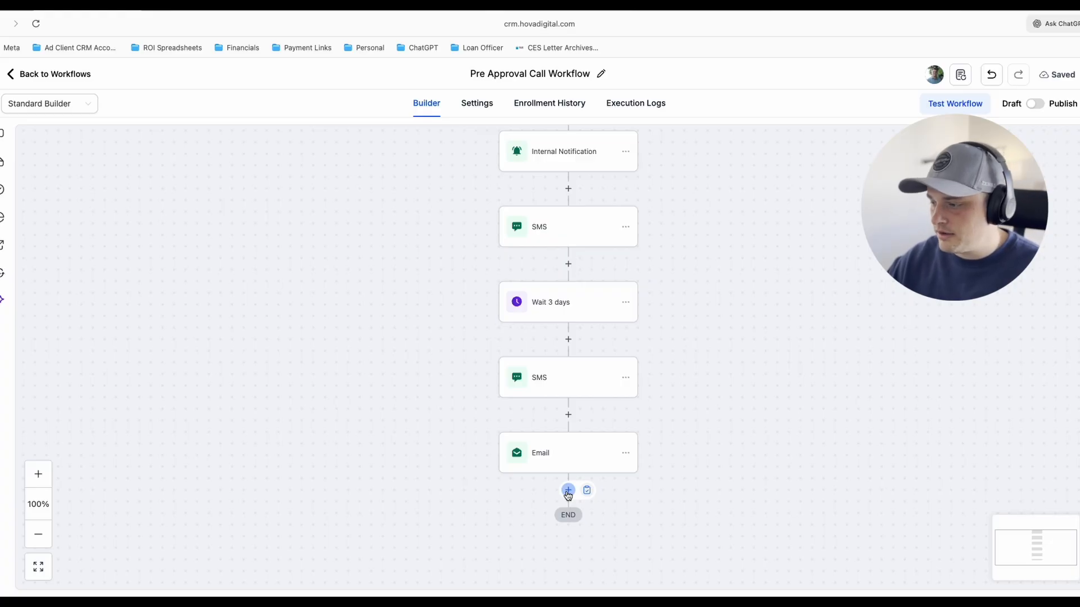
{"action": "left_click", "coordinate": [568, 491]}
{"action": "type", "text": "wait"}
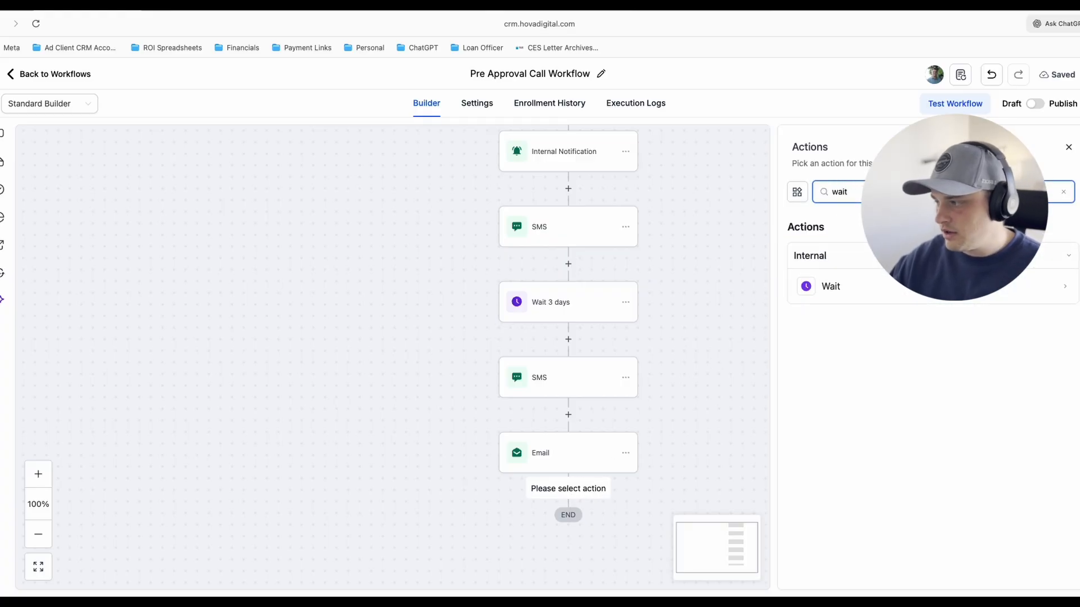
{"action": "left_click", "coordinate": [897, 293]}
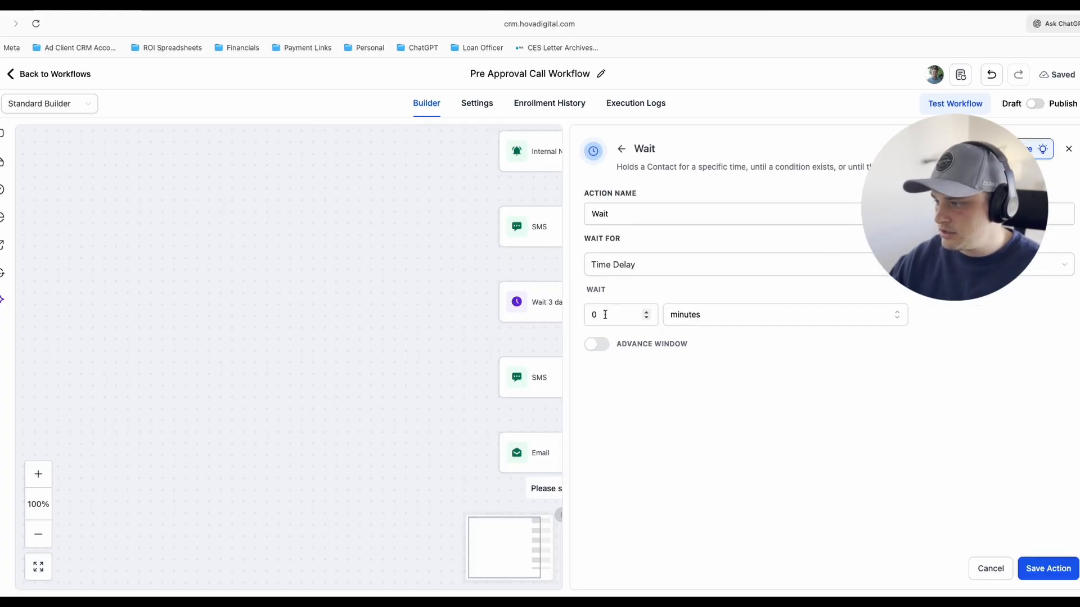
{"action": "left_click_drag", "start_coordinate": [613, 315], "coordinate": [568, 318]}
{"action": "type", "text": "1"}
{"action": "left_click", "coordinate": [710, 319]}
{"action": "left_click", "coordinate": [718, 380]}
{"action": "left_click", "coordinate": [1046, 568]}
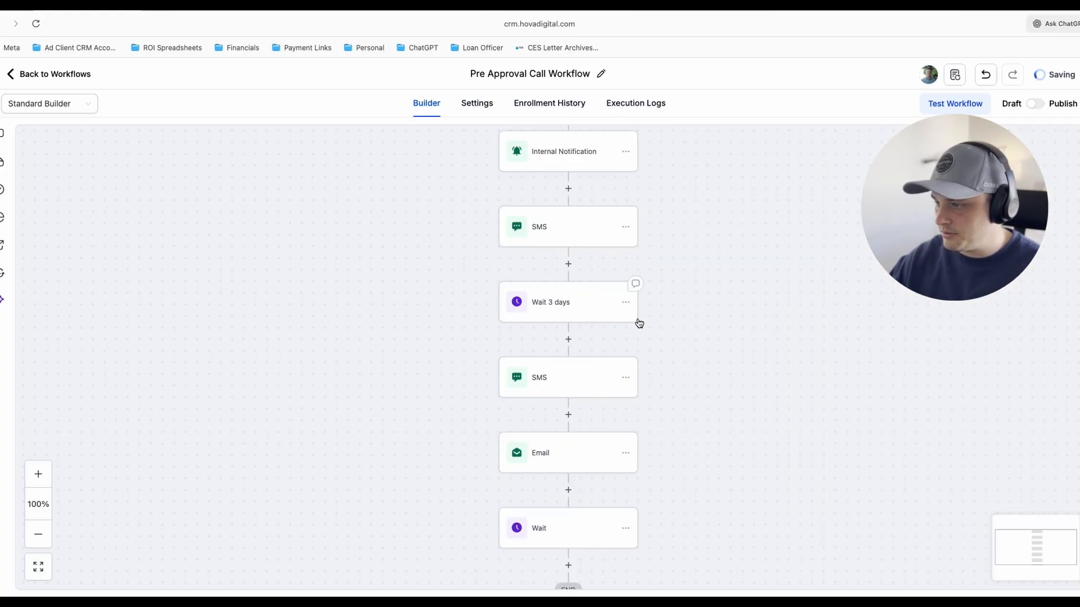
Step: Copy the Wait 3 days action and paste it directly below the Email action
{"action": "left_click", "coordinate": [626, 302]}
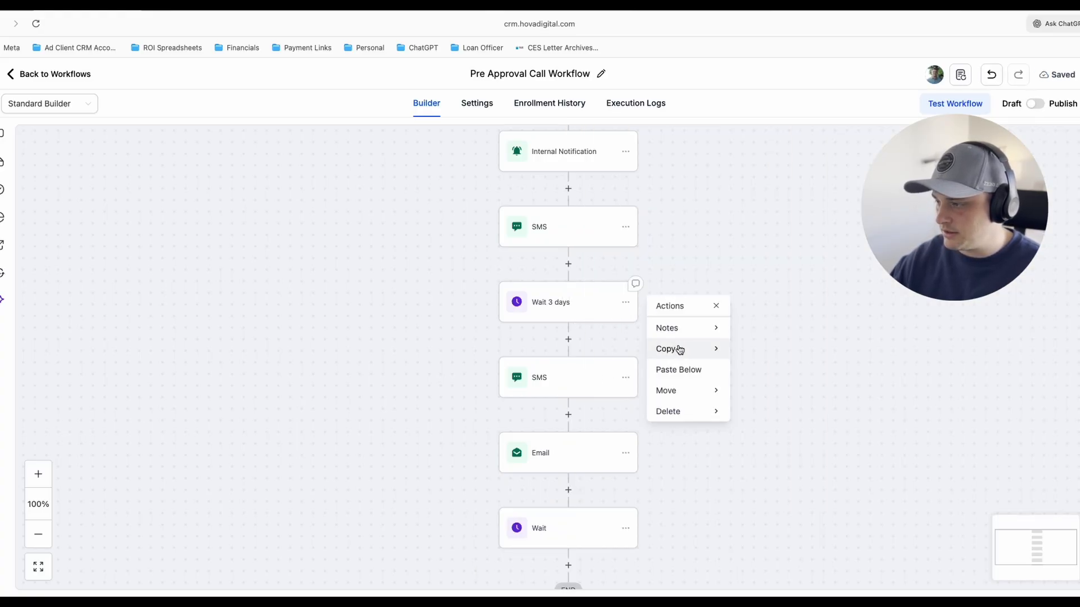
{"action": "left_click", "coordinate": [748, 329]}
{"action": "left_click", "coordinate": [588, 491]}
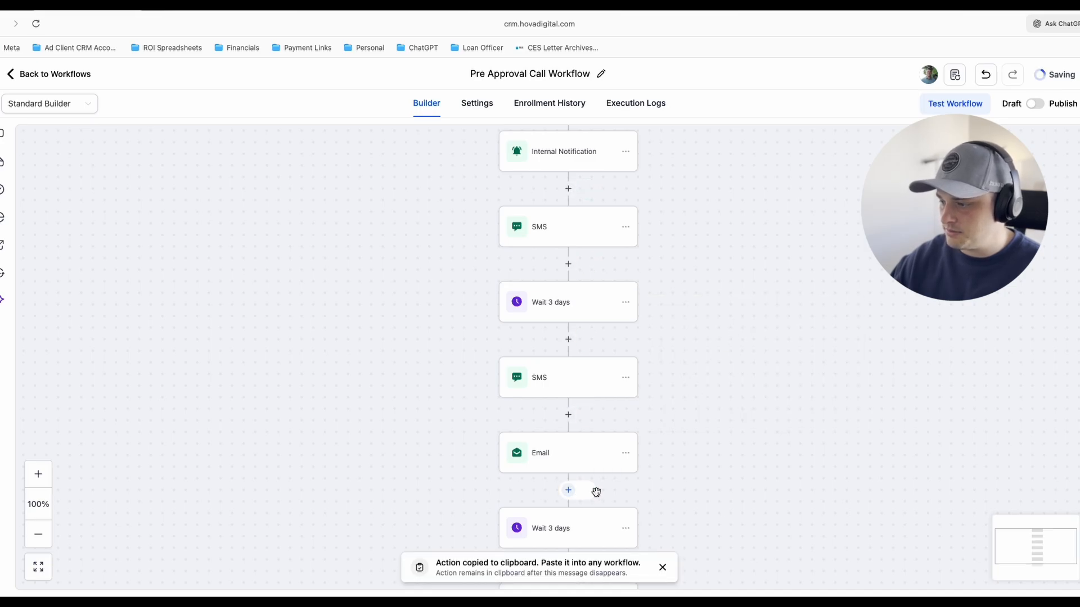
{"action": "left_click", "coordinate": [593, 470]}
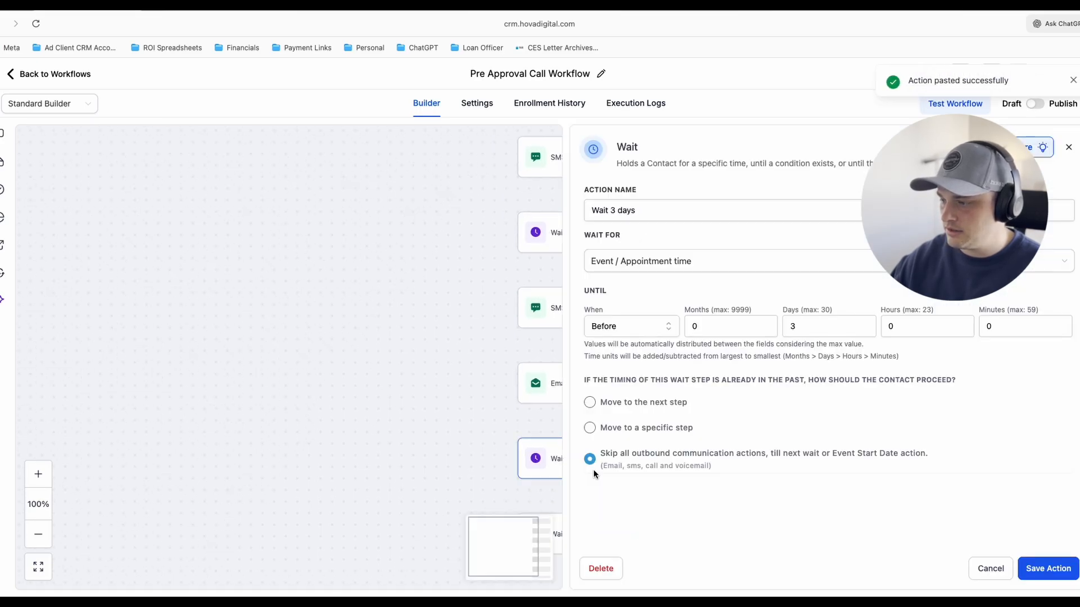
{"action": "left_click", "coordinate": [646, 261]}
{"action": "left_click", "coordinate": [639, 309]}
{"action": "left_click_drag", "start_coordinate": [612, 210], "coordinate": [646, 211]}
{"action": "type", "text": "1"}
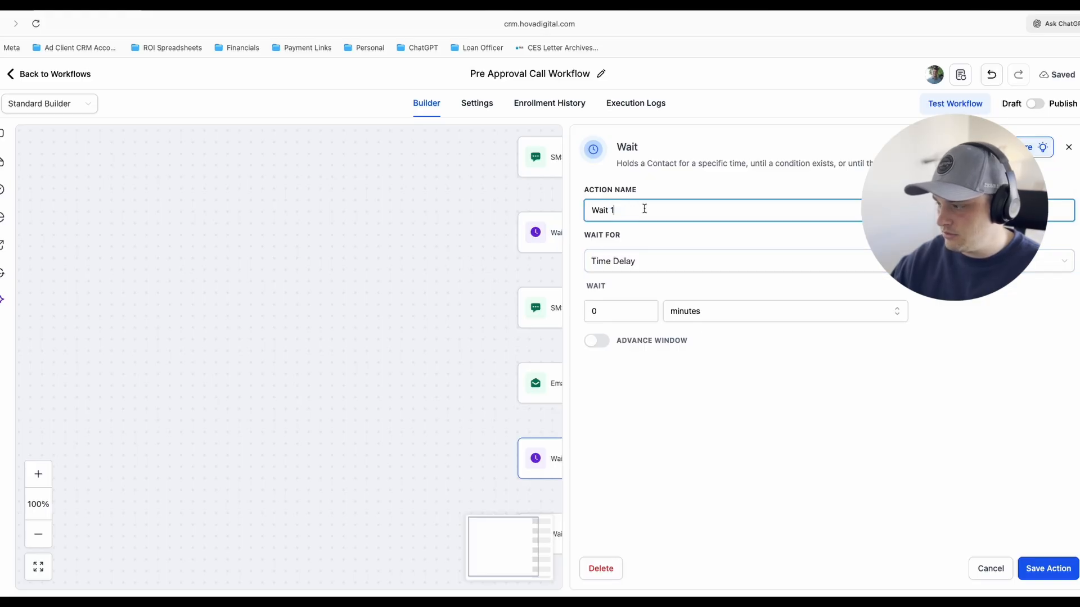
{"action": "left_click", "coordinate": [990, 561]}
Step: Delete the pasted Wait 3 days action below the Email
{"action": "scroll", "coordinate": [836, 528], "scroll_direction": "down", "scroll_amount": 1}
{"action": "left_click", "coordinate": [645, 441]}
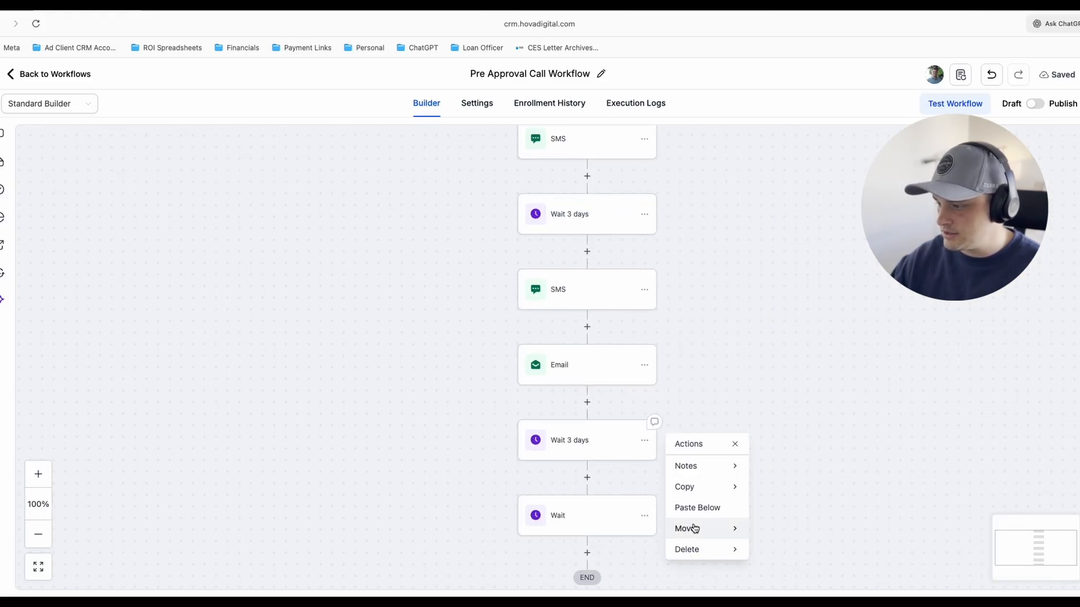
{"action": "left_click", "coordinate": [740, 550]}
{"action": "left_click", "coordinate": [762, 463]}
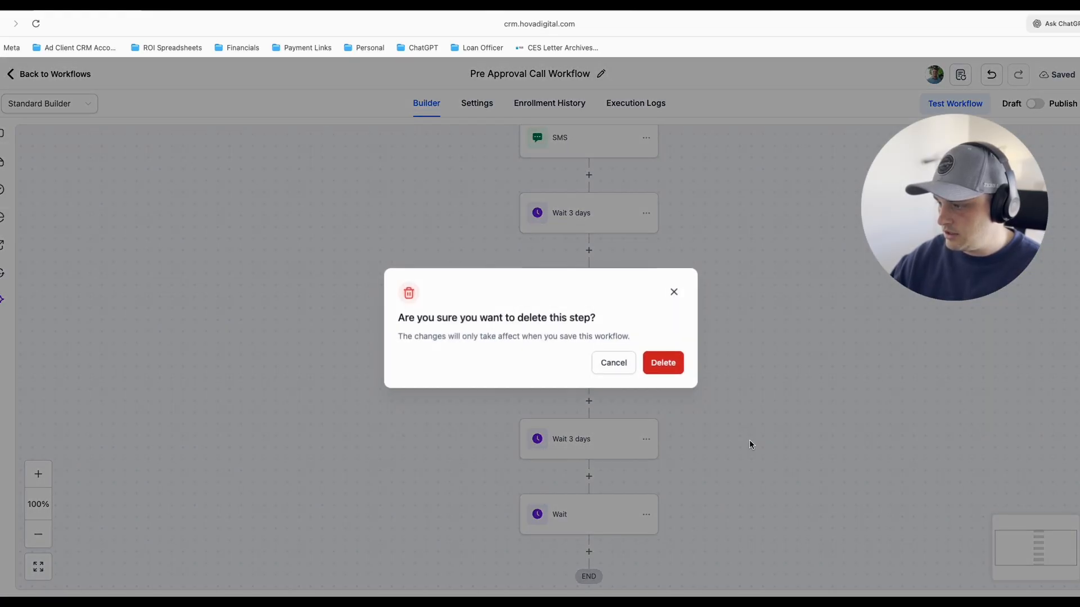
{"action": "left_click", "coordinate": [664, 364]}
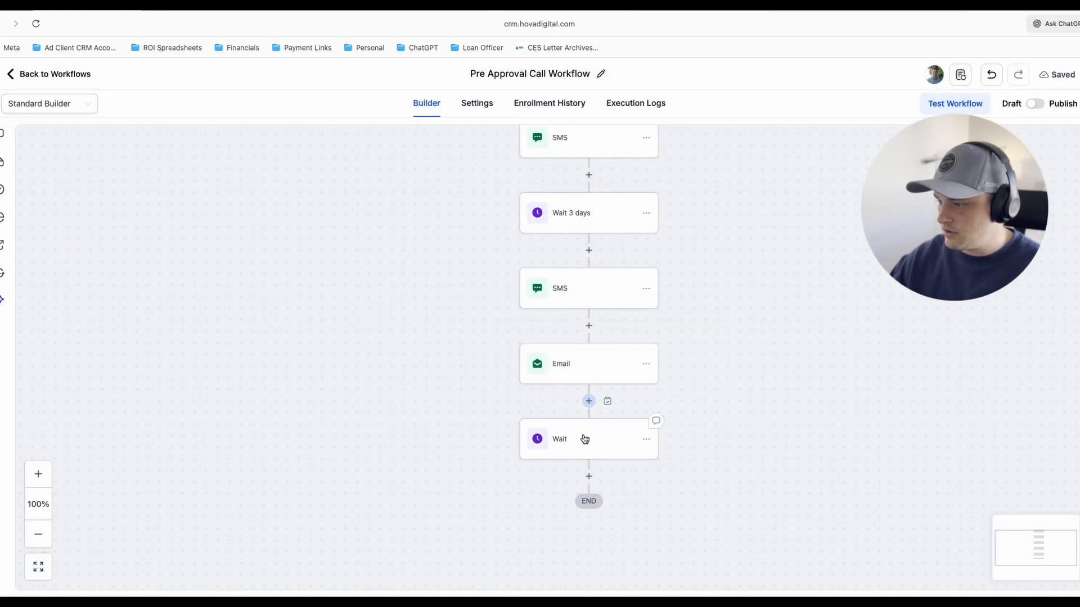
Step: Rename the final Wait action as "Wait 1 day" and save it
{"action": "left_click", "coordinate": [583, 433]}
{"action": "left_click", "coordinate": [721, 212]}
{"action": "type", "text": "1 day"}
{"action": "left_click", "coordinate": [1048, 569]}
Step: Add an SMS action after Wait 1 day with the message "Reminder: You have an appointment" and save it
{"action": "scroll", "coordinate": [611, 418], "scroll_direction": "down", "scroll_amount": 2}
{"action": "scroll", "coordinate": [612, 424], "scroll_direction": "up", "scroll_amount": 1}
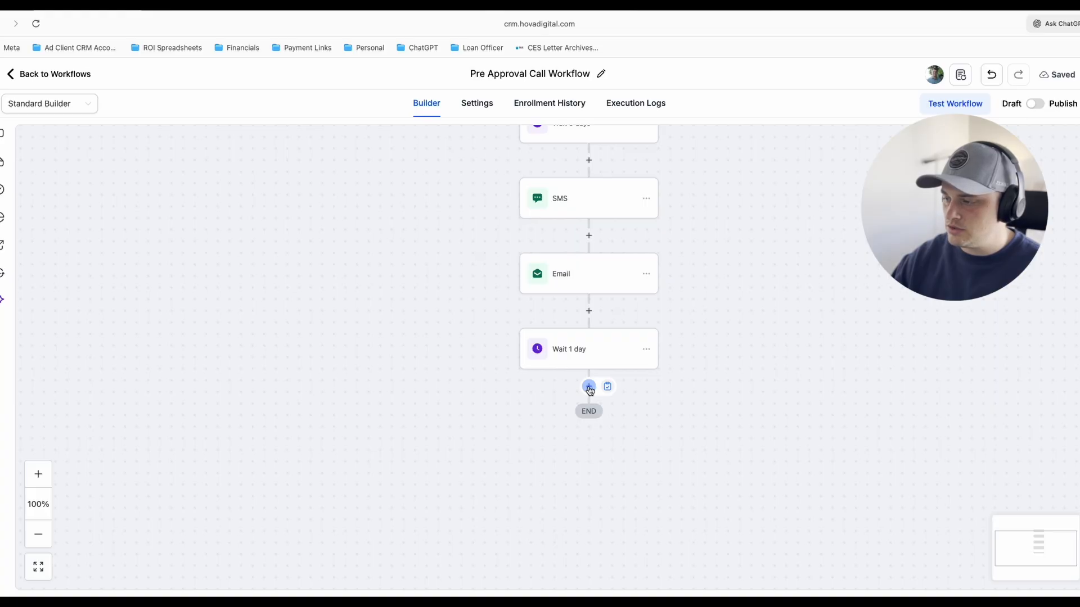
{"action": "left_click", "coordinate": [589, 388]}
{"action": "left_click", "coordinate": [890, 338]}
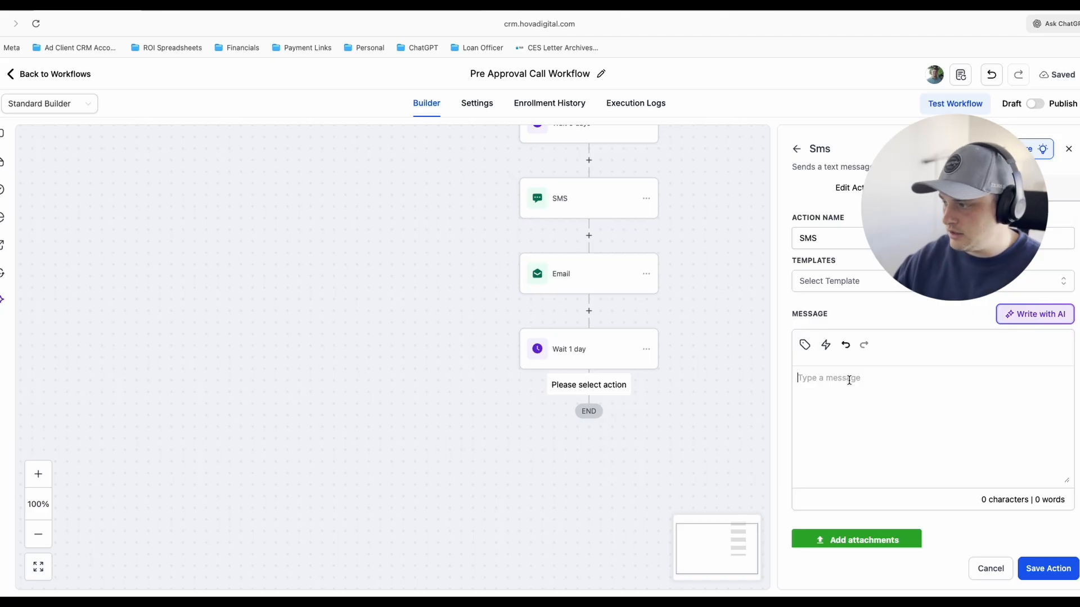
{"action": "type", "text": "Reminder:"}
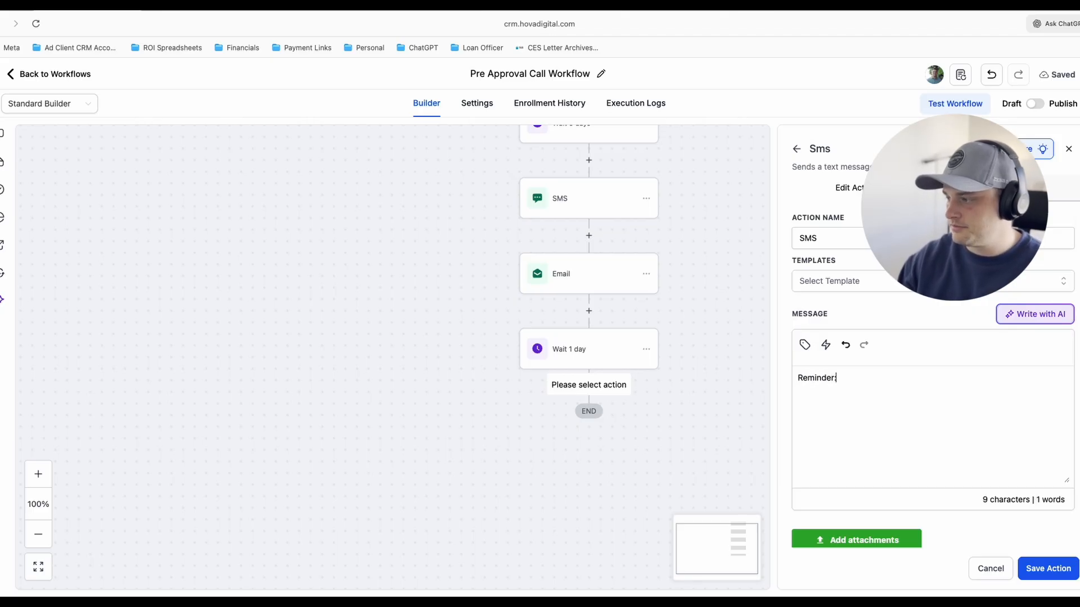
{"action": "type", "text": " You have an appointment"}
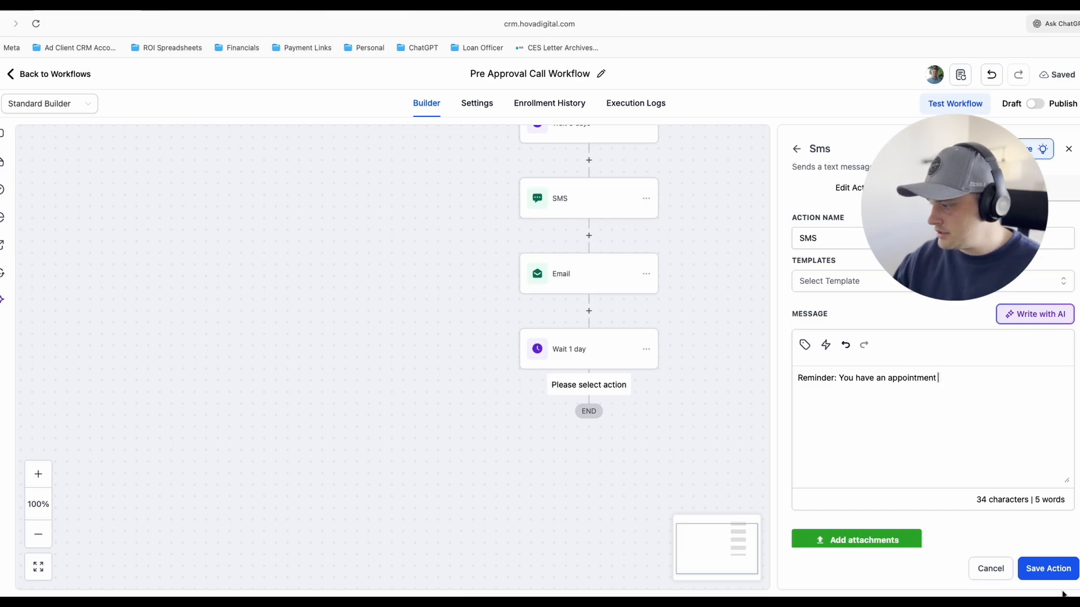
{"action": "left_click", "coordinate": [1048, 569]}
Step: Copy "{{user.name}} for {{appointment.start_time}}." from the confirmation SMS below Internal Notification and save that action
{"action": "scroll", "coordinate": [656, 219], "scroll_direction": "down", "scroll_amount": 2}
{"action": "scroll", "coordinate": [657, 219], "scroll_direction": "up", "scroll_amount": 3}
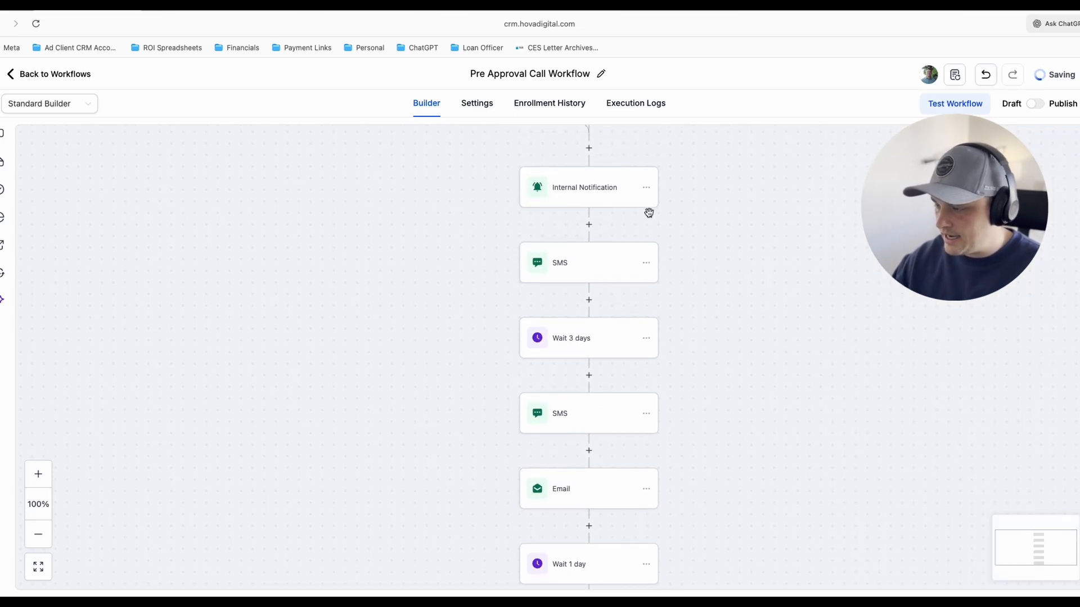
{"action": "left_click", "coordinate": [560, 295]}
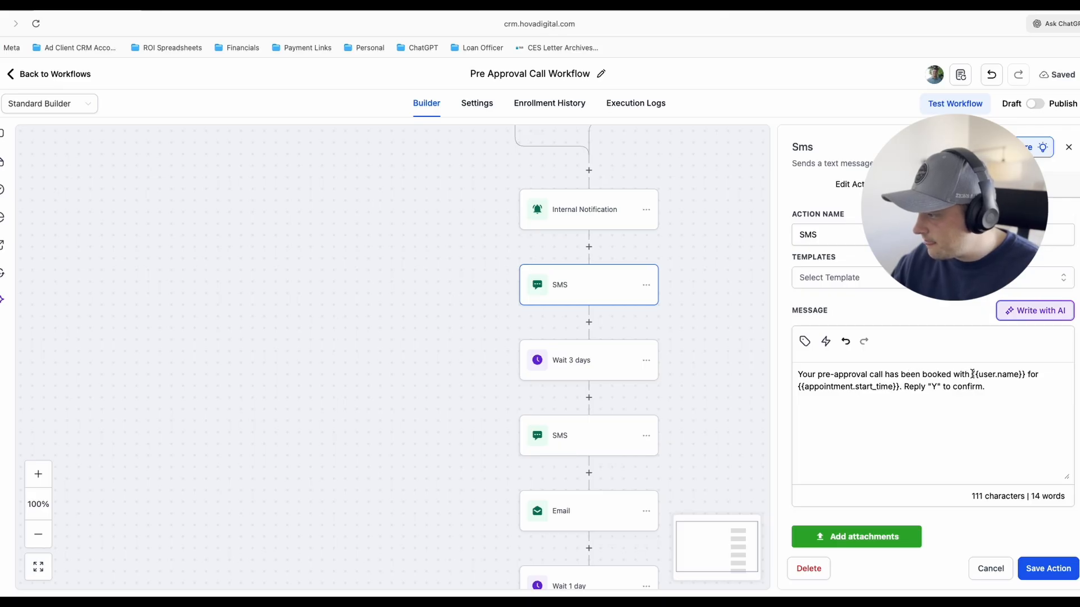
{"action": "left_click_drag", "start_coordinate": [971, 374], "coordinate": [902, 387]}
{"action": "left_click", "coordinate": [1030, 566]}
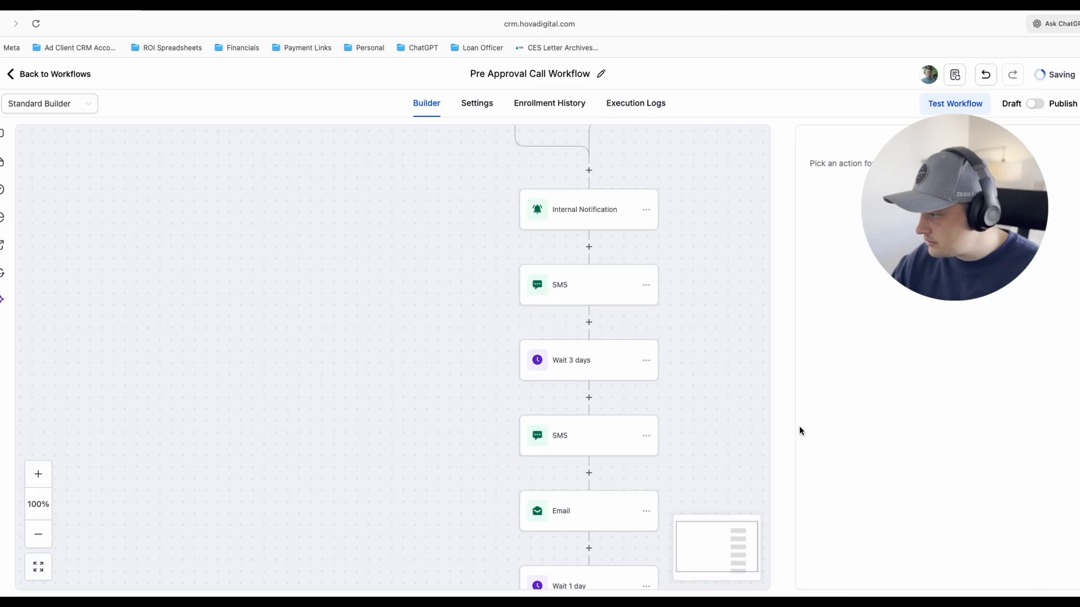
Step: Complete the final SMS with the copied custom values, so it reads "Reminder: You have an appointment with {{user.name}} at {{appointment.start_time}}."
{"action": "scroll", "coordinate": [782, 413], "scroll_direction": "down", "scroll_amount": 6}
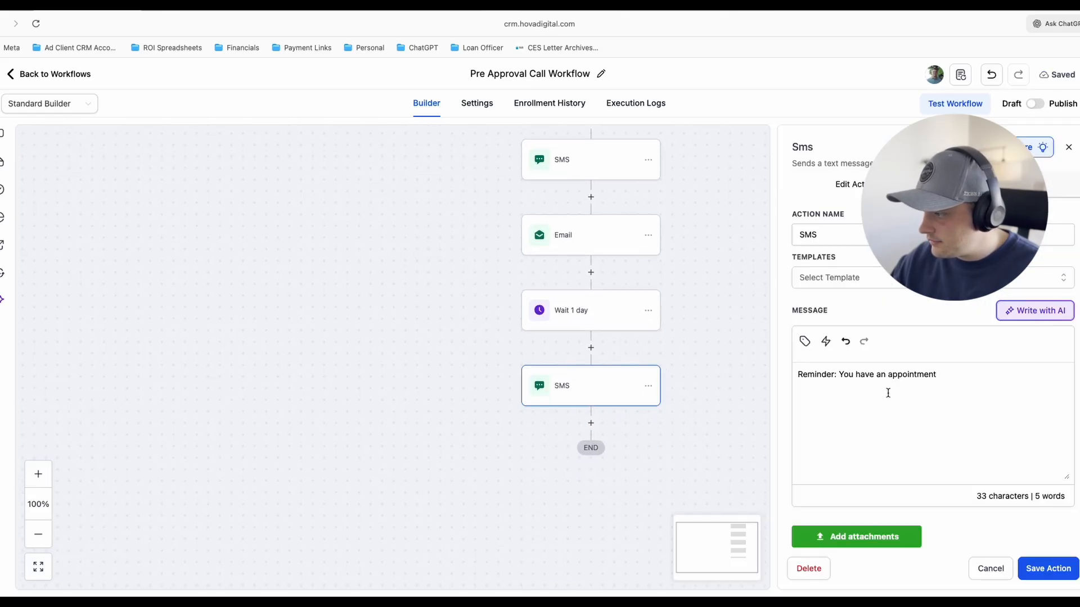
{"action": "key", "text": "ctrl+v"}
{"action": "left_click", "coordinate": [935, 376]}
{"action": "type", "text": "with"}
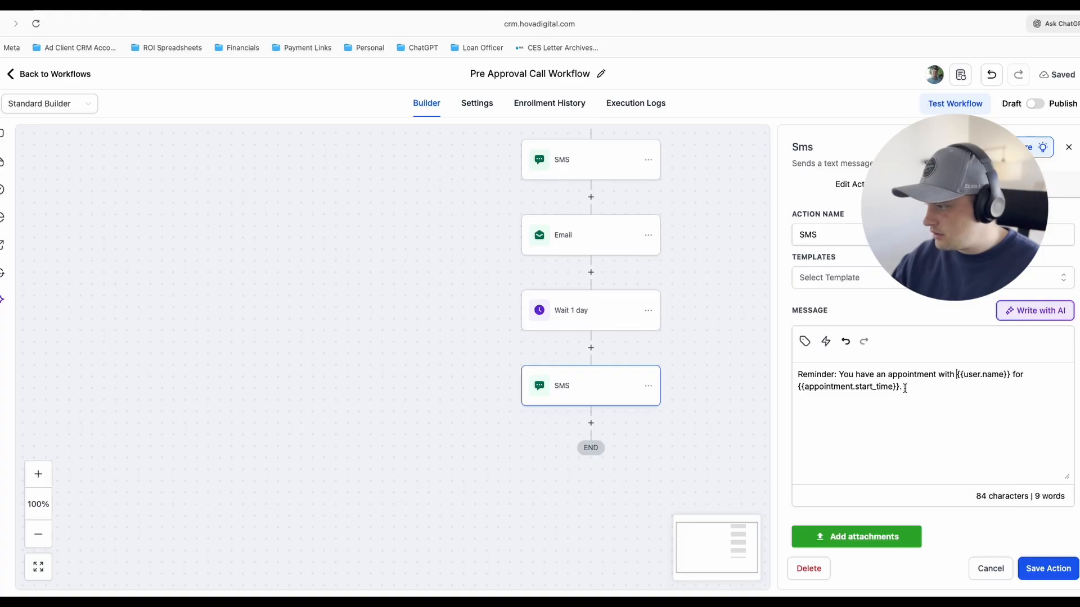
{"action": "double_click", "coordinate": [1018, 375]}
{"action": "type", "text": "at"}
{"action": "left_click", "coordinate": [930, 387]}
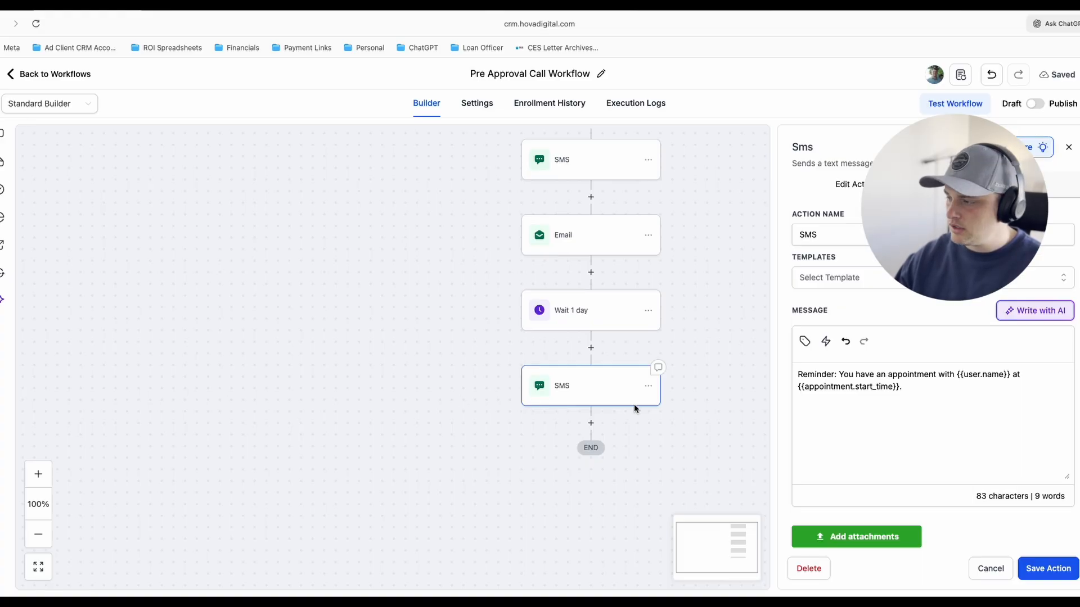
Step: Add the line "Here is the link to join:" to the final SMS, with a blank line above it
{"action": "left_click", "coordinate": [914, 388]}
{"action": "key", "text": "Return"}
{"action": "key", "text": "Return"}
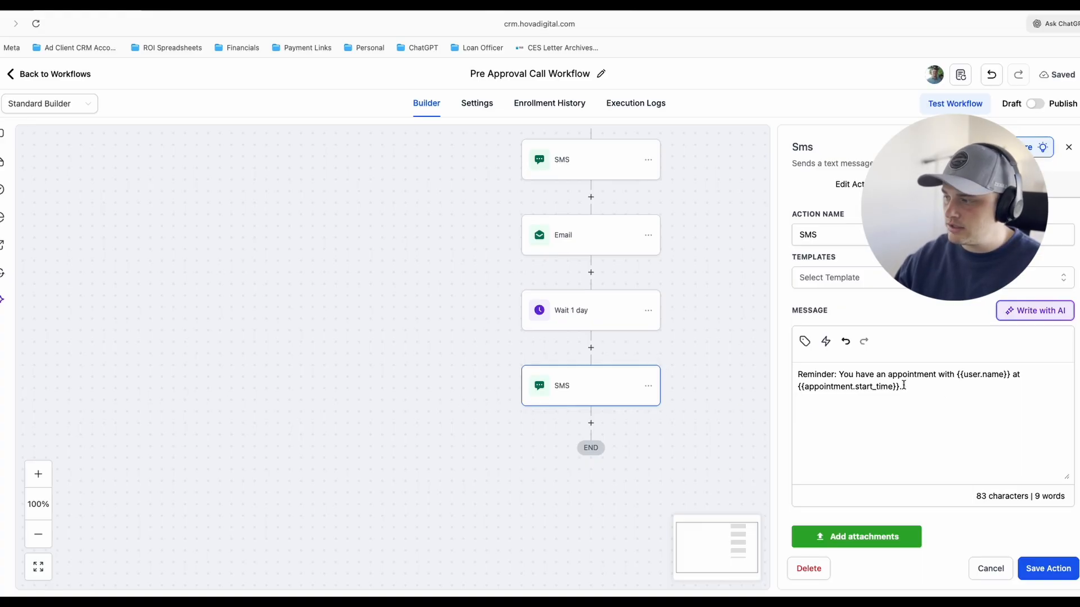
{"action": "type", "text": "Here "}
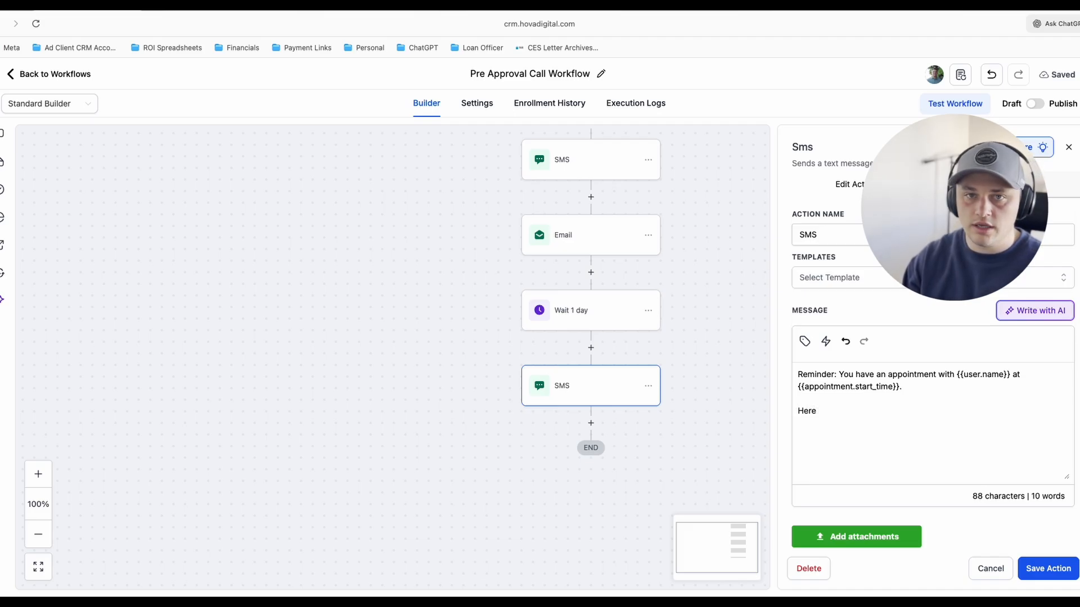
{"action": "type", "text": "is th"}
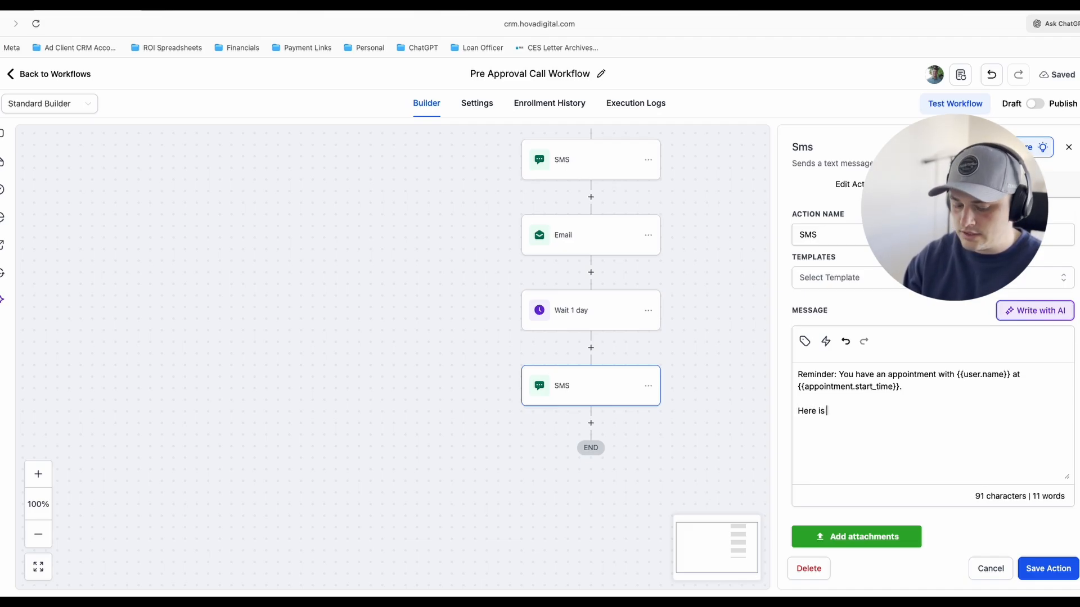
{"action": "type", "text": "e link to join:"}
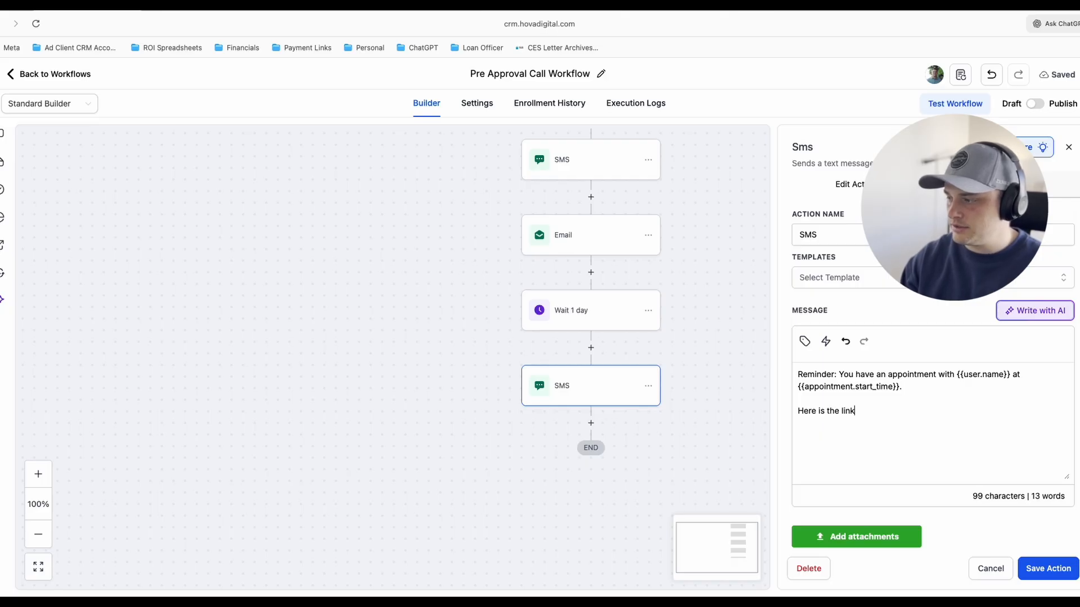
Step: Add the appointment's Meeting Location custom value after "Here is the link to join:" in the final SMS and save it
{"action": "left_click", "coordinate": [805, 341]}
{"action": "left_click", "coordinate": [677, 282]}
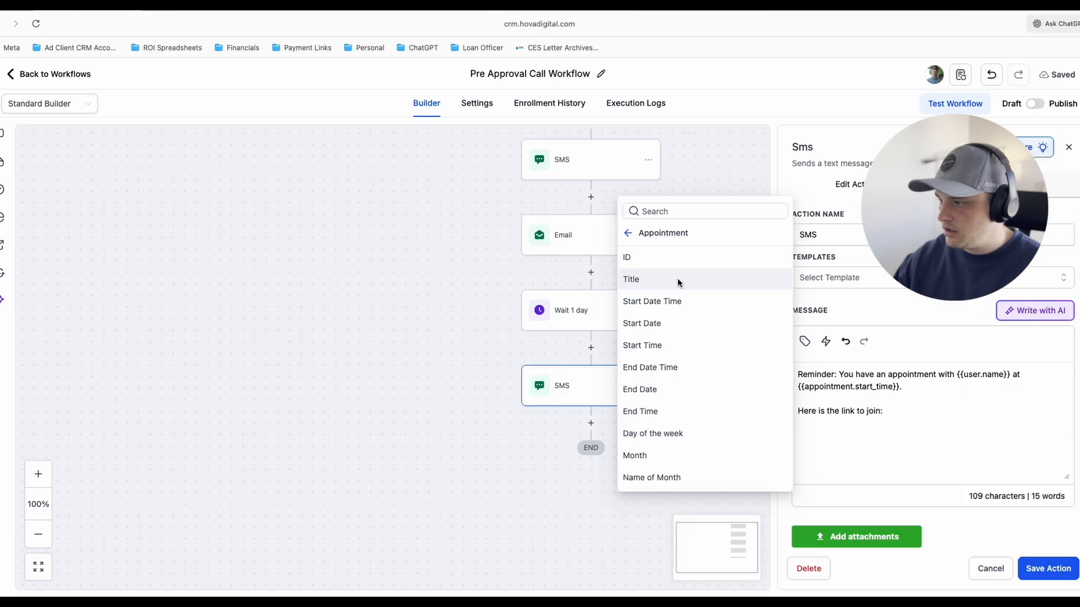
{"action": "scroll", "coordinate": [675, 378], "scroll_direction": "down", "scroll_amount": 2}
{"action": "scroll", "coordinate": [676, 378], "scroll_direction": "down", "scroll_amount": 3}
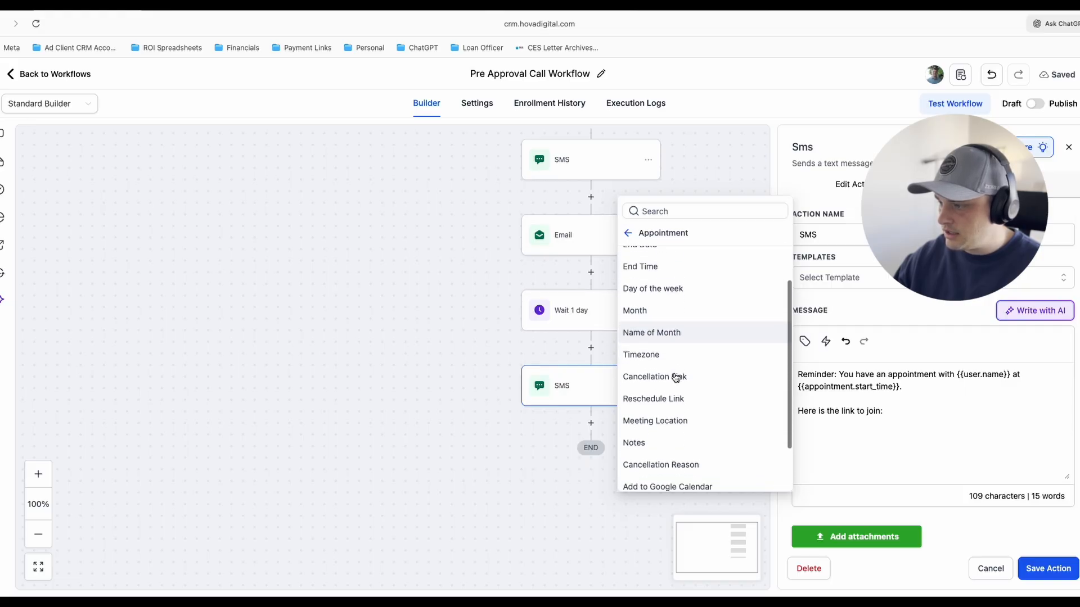
{"action": "left_click", "coordinate": [677, 349]}
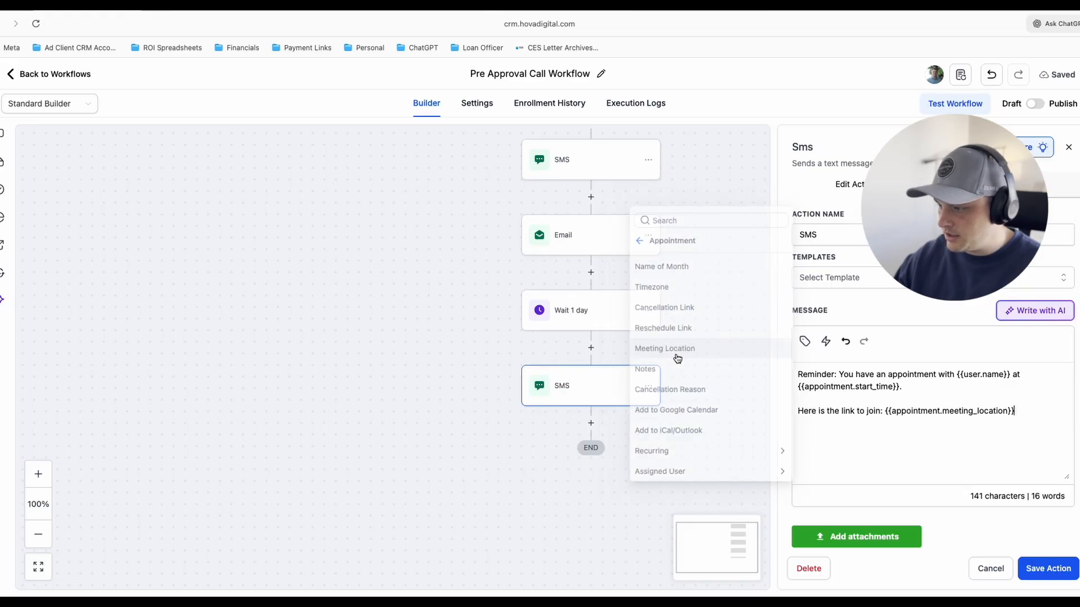
{"action": "left_click", "coordinate": [1058, 573]}
{"action": "left_click", "coordinate": [595, 393]}
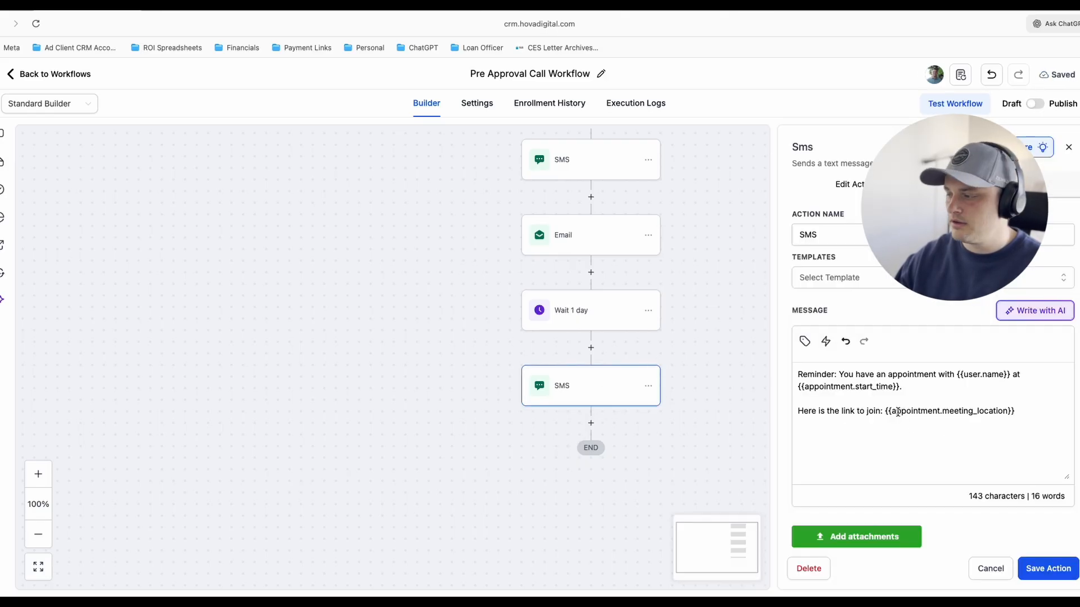
{"action": "left_click_drag", "start_coordinate": [885, 412], "coordinate": [1015, 414]}
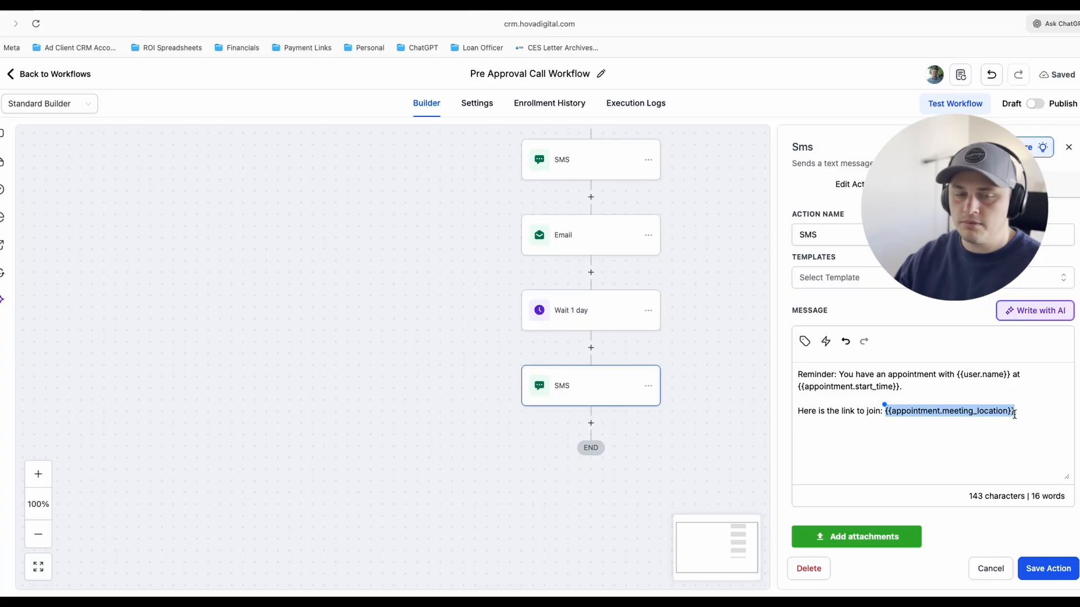
{"action": "left_click", "coordinate": [1016, 414]}
{"action": "left_click", "coordinate": [991, 568]}
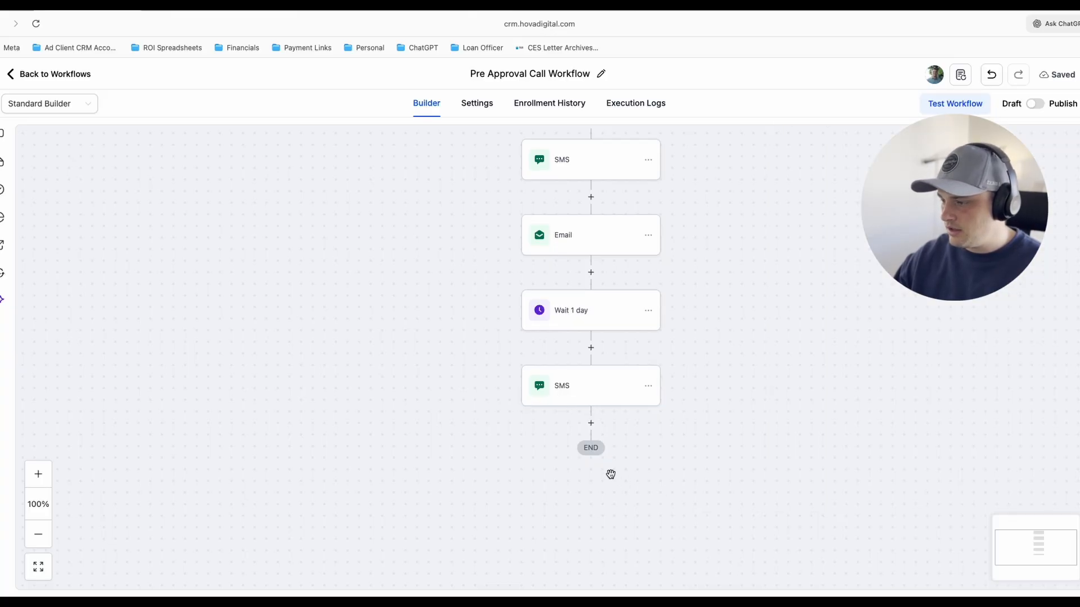
Step: Copy the existing Email action above Wait 1 day and paste it below the final SMS
{"action": "left_click", "coordinate": [591, 423]}
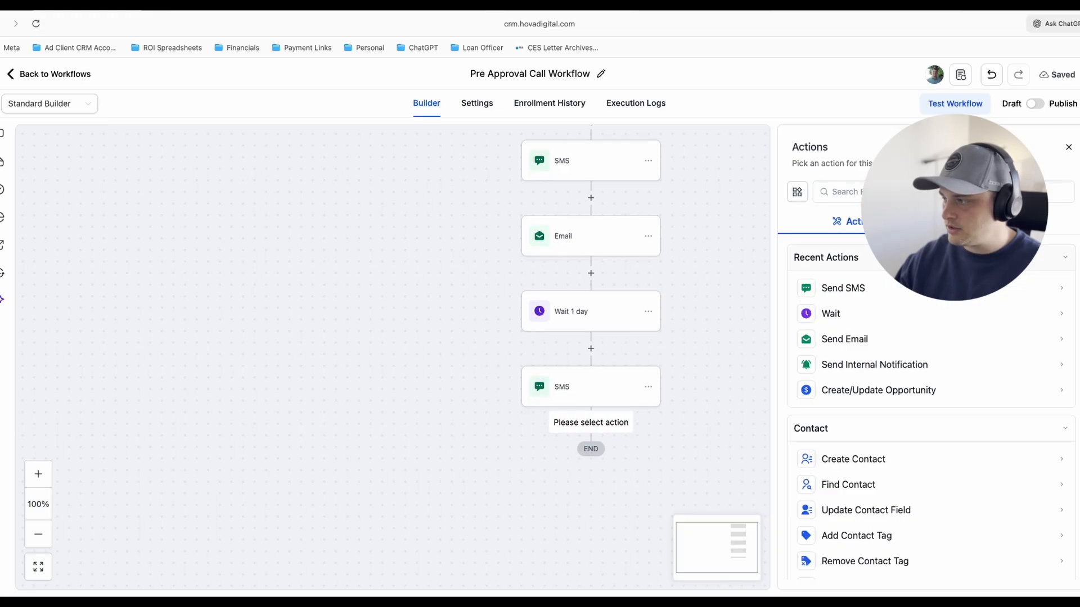
{"action": "left_click", "coordinate": [1069, 147]}
{"action": "left_click", "coordinate": [648, 239]}
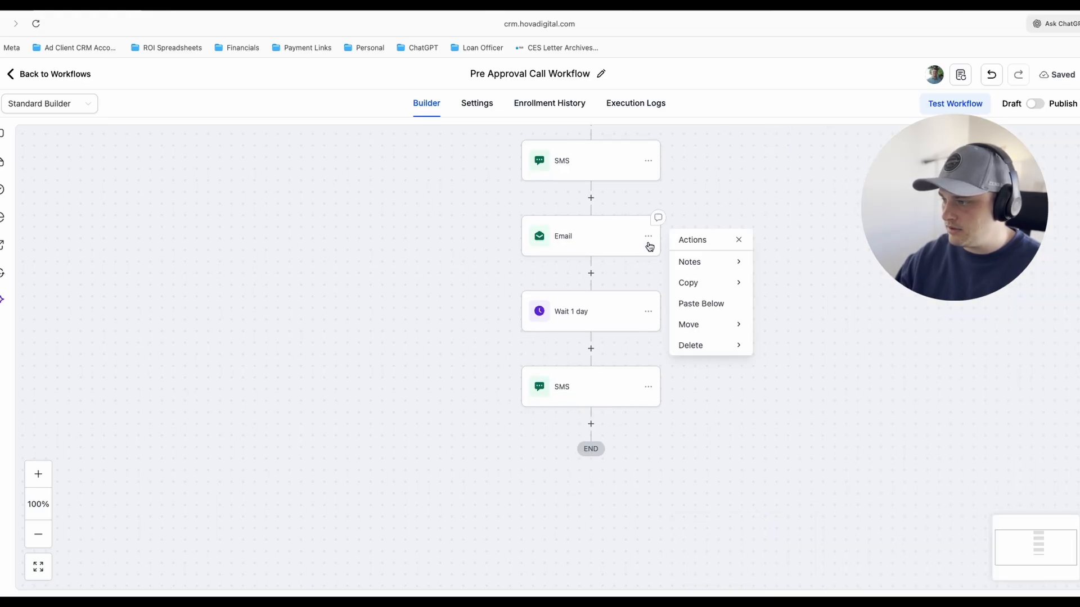
{"action": "mouse_move", "coordinate": [694, 282]}
{"action": "left_click", "coordinate": [809, 262]}
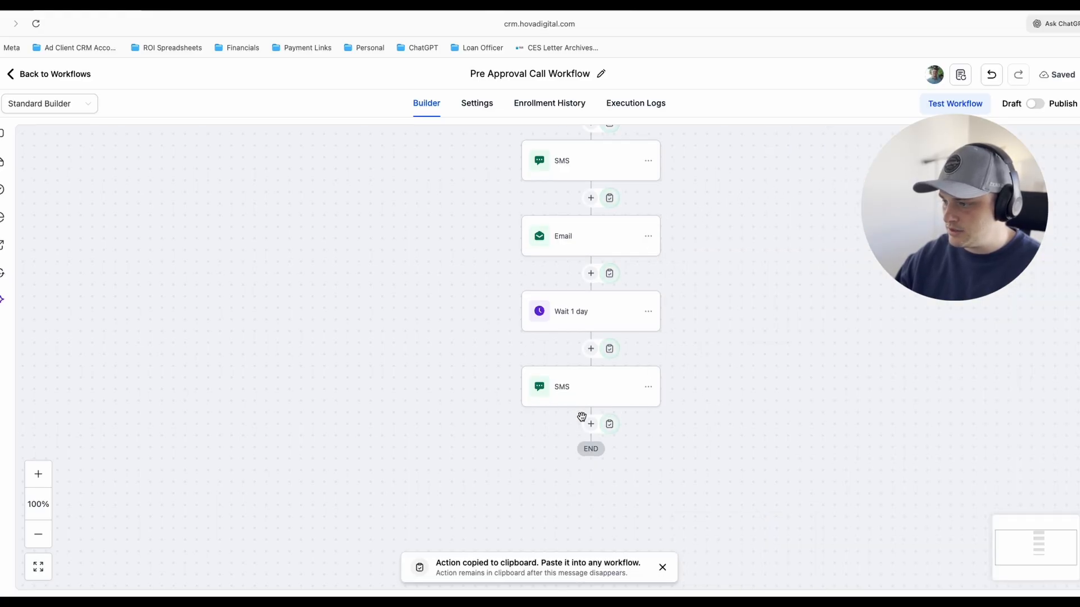
{"action": "left_click", "coordinate": [609, 425]}
Step: Set the pasted email's subject to "Reminder For Your Call" and save the action
{"action": "left_click", "coordinate": [580, 466]}
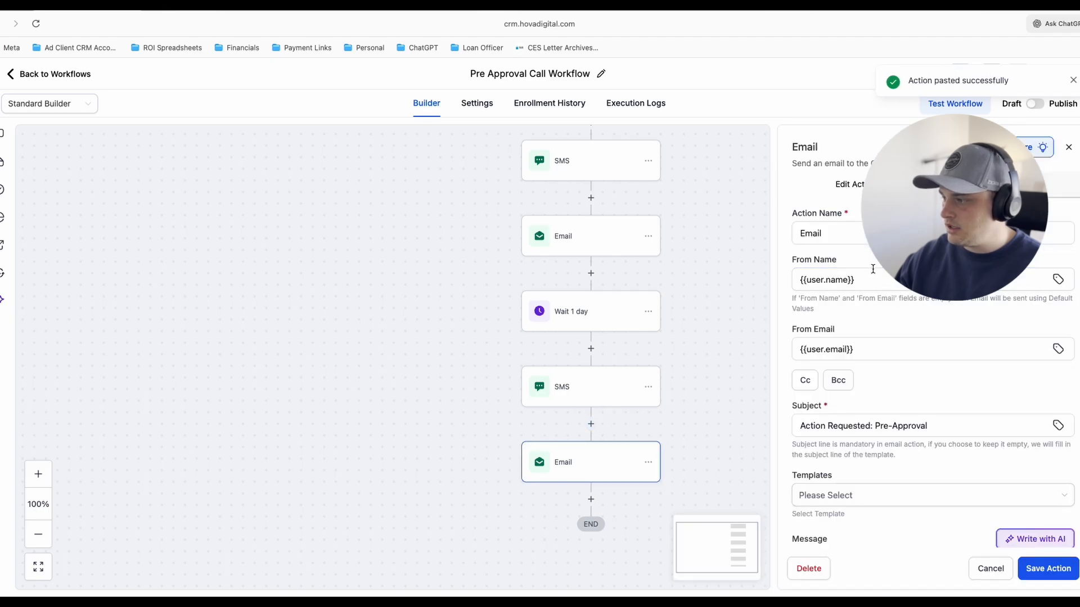
{"action": "scroll", "coordinate": [874, 271], "scroll_direction": "down", "scroll_amount": 1}
{"action": "left_click_drag", "start_coordinate": [931, 390], "coordinate": [797, 390]}
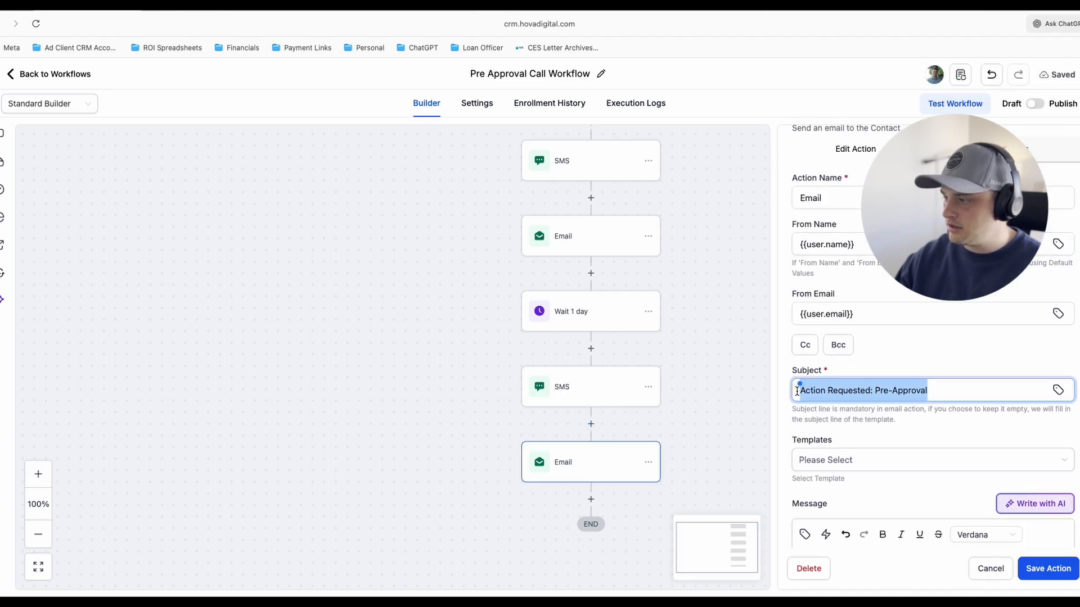
{"action": "type", "text": "Remidne"}
{"action": "key", "text": "BackSpace"}
{"action": "key", "text": "BackSpace"}
{"action": "key", "text": "BackSpace"}
{"action": "type", "text": "nder for"}
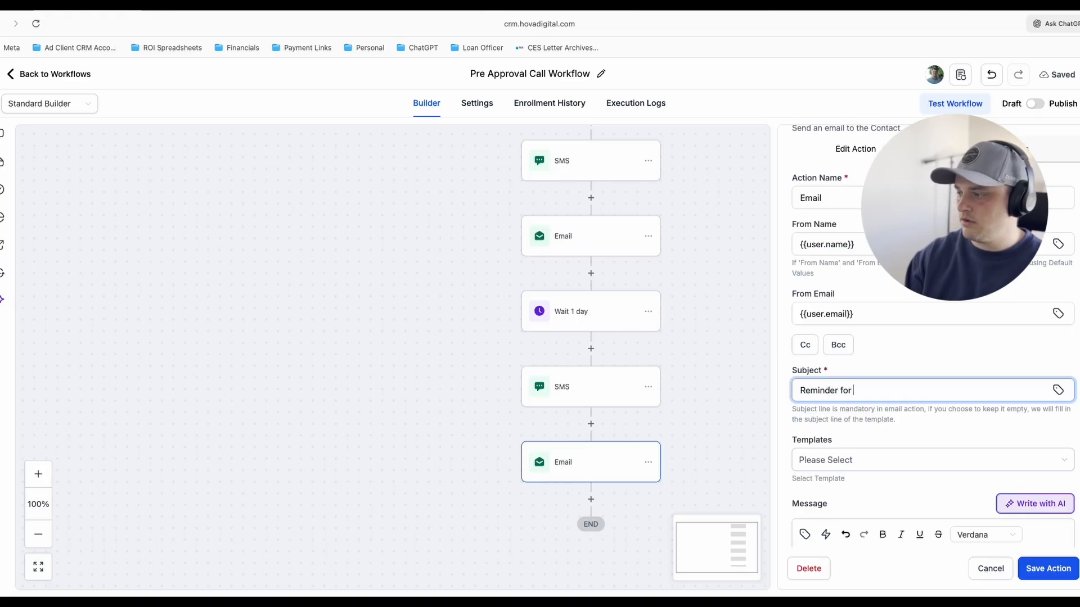
{"action": "key", "text": "BackSpace"}
{"action": "key", "text": "BackSpace"}
{"action": "key", "text": "BackSpace"}
{"action": "key", "text": "BackSpace"}
{"action": "type", "text": "Fro"}
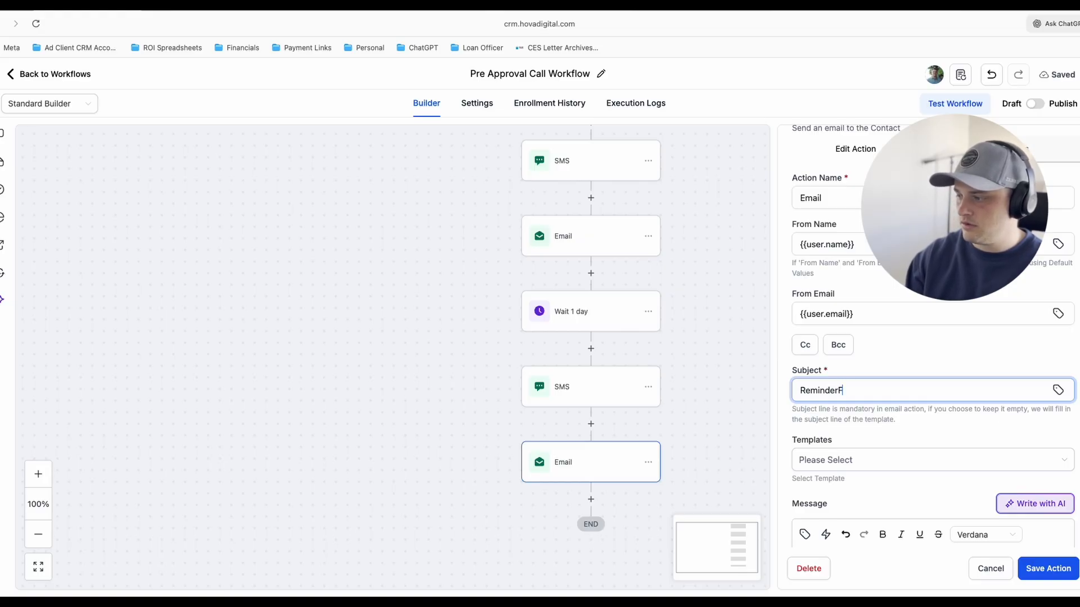
{"action": "key", "text": "BackSpace"}
{"action": "key", "text": "BackSpace"}
{"action": "key", "text": "BackSpace"}
{"action": "type", "text": "or Your Call"}
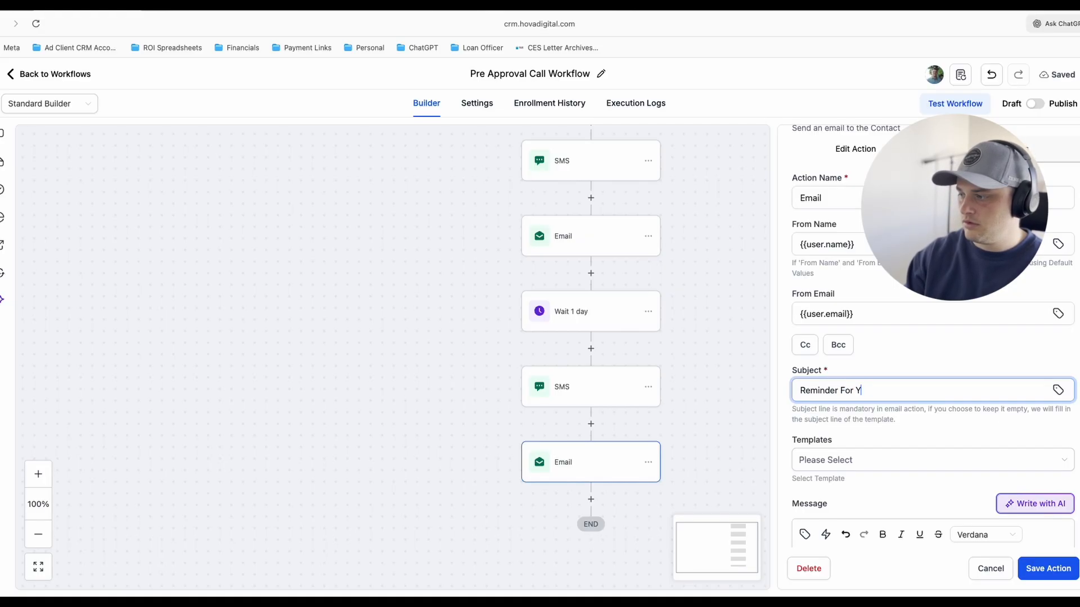
{"action": "scroll", "coordinate": [911, 355], "scroll_direction": "down", "scroll_amount": 3}
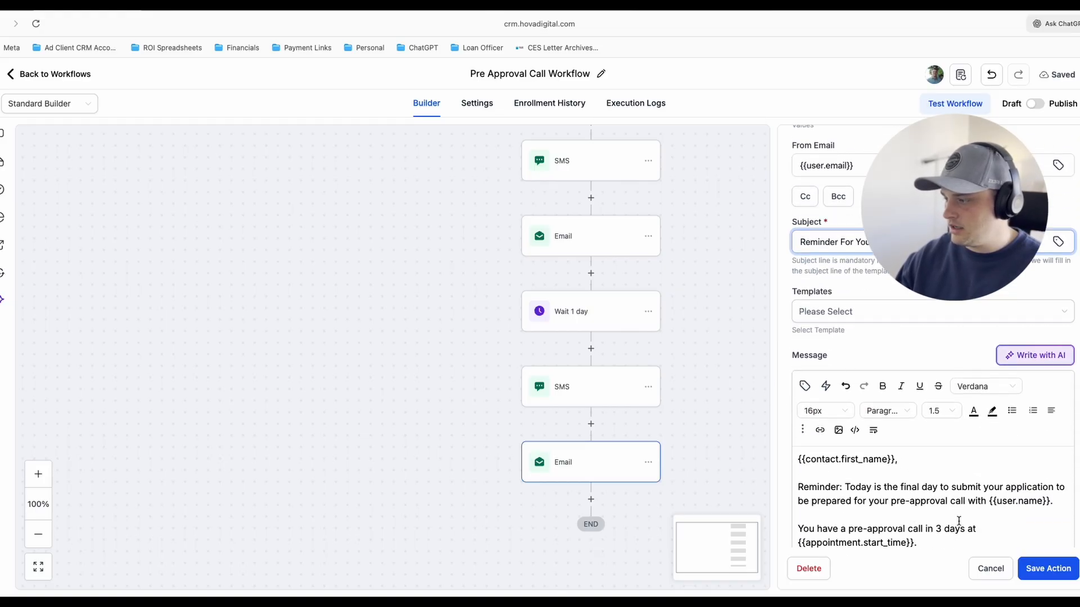
{"action": "scroll", "coordinate": [958, 520], "scroll_direction": "down", "scroll_amount": 2}
{"action": "left_click", "coordinate": [1053, 571]}
Step: Copy the full message text from the SMS below Wait 1 day
{"action": "left_click", "coordinate": [585, 392]}
{"action": "scroll", "coordinate": [928, 394], "scroll_direction": "down", "scroll_amount": 3}
{"action": "scroll", "coordinate": [1020, 319], "scroll_direction": "up", "scroll_amount": 1}
{"action": "left_click_drag", "start_coordinate": [1020, 319], "coordinate": [687, 285]}
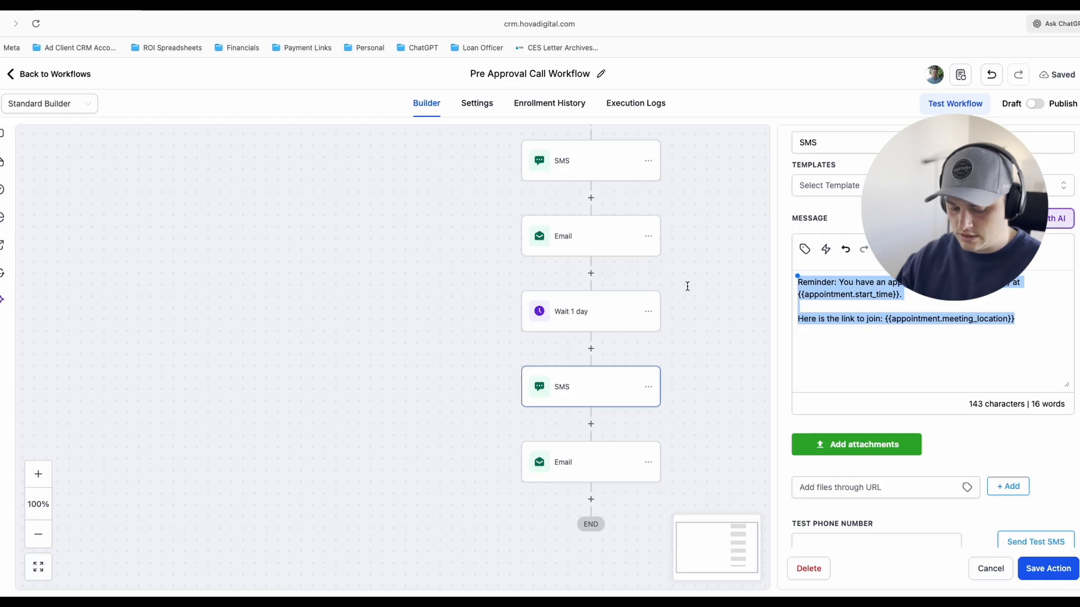
Step: Replace the last email's body above {{user.email_signature}} with the copied SMS reminder and join link text
{"action": "left_click", "coordinate": [589, 470]}
{"action": "scroll", "coordinate": [928, 394], "scroll_direction": "down", "scroll_amount": 3}
{"action": "left_click_drag", "start_coordinate": [922, 403], "coordinate": [764, 290]}
{"action": "key", "text": "BackSpace"}
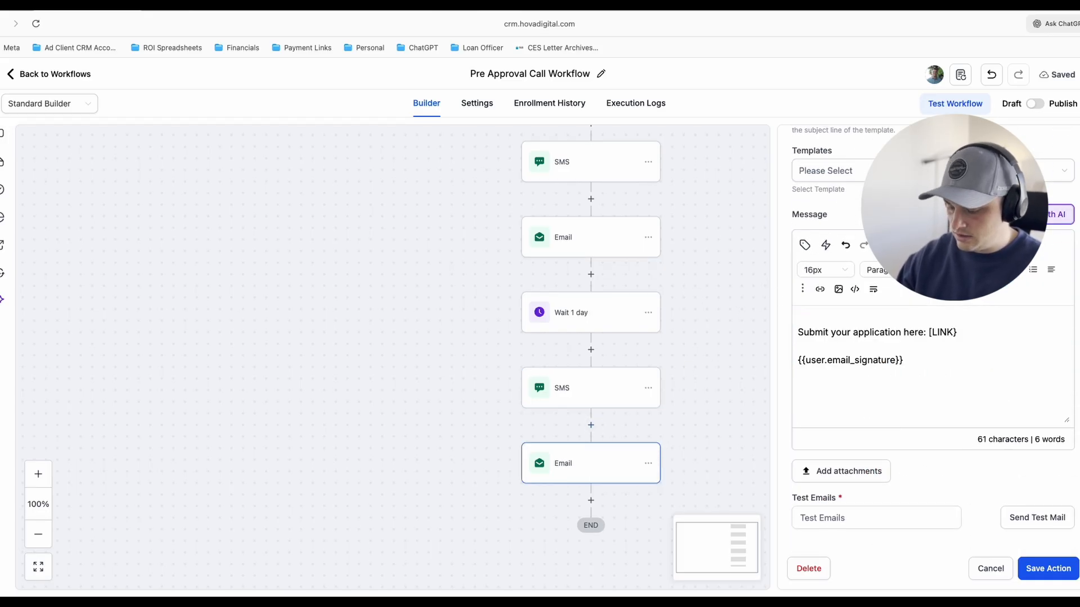
{"action": "left_click_drag", "start_coordinate": [957, 332], "coordinate": [786, 310]}
{"action": "key", "text": "BackSpace"}
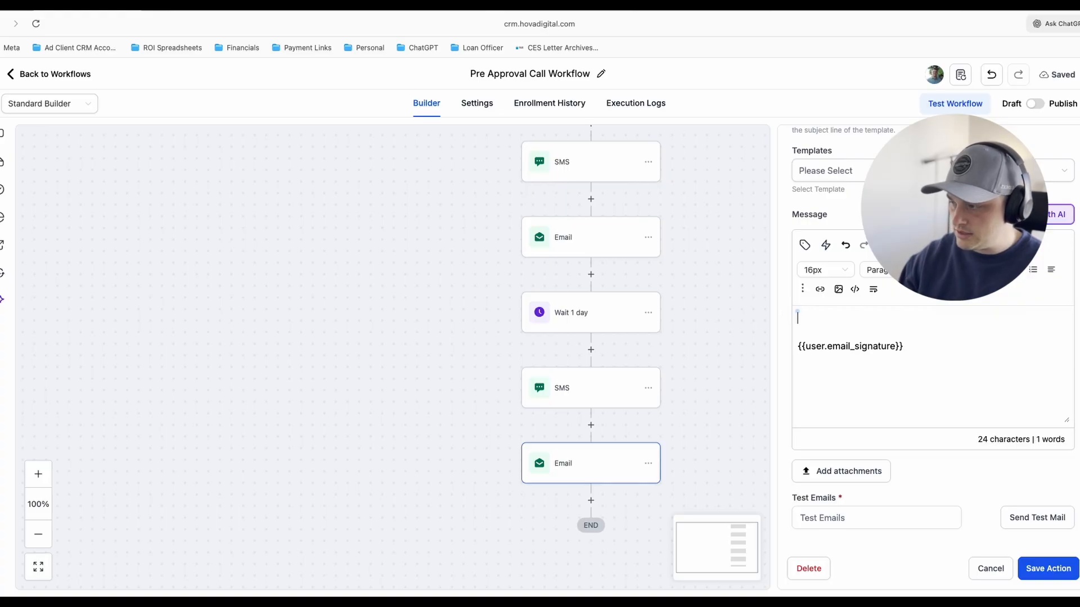
{"action": "key", "text": "ctrl+v"}
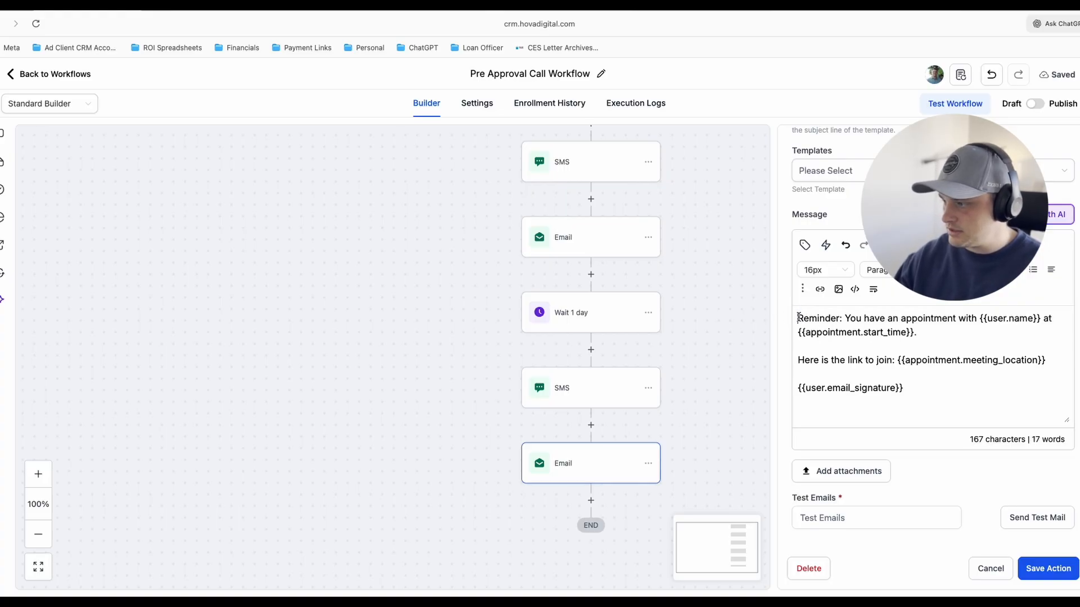
Step: Add the greeting "{{contact.first_name}}," above the reminder in the last email, followed by a blank line, and save the action
{"action": "key", "text": "Return"}
{"action": "key", "text": "Return"}
{"action": "key", "text": "Up"}
{"action": "key", "text": "Up"}
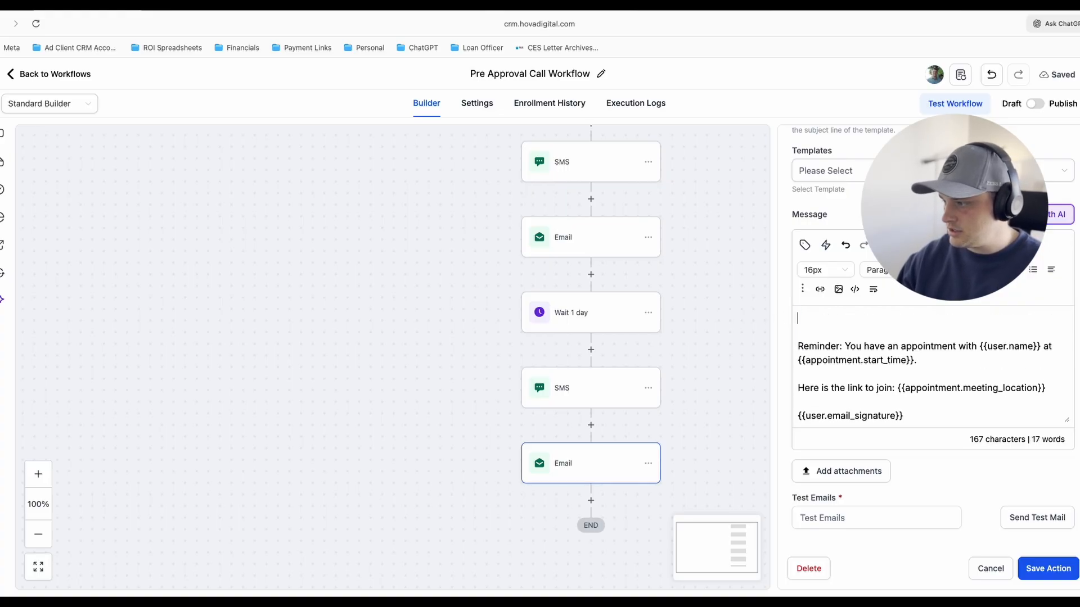
{"action": "left_click", "coordinate": [803, 243]}
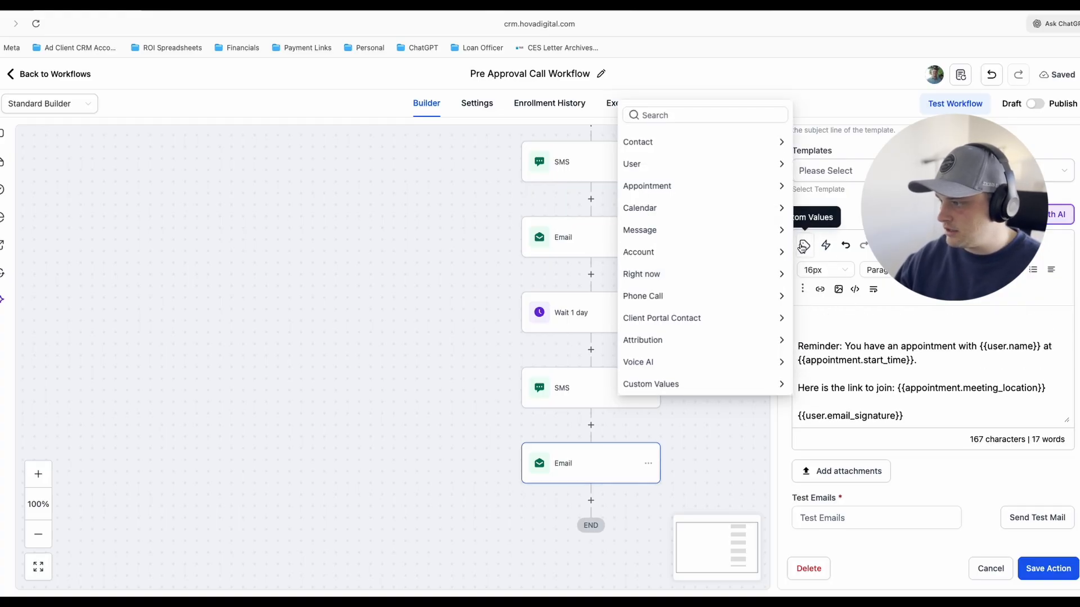
{"action": "left_click", "coordinate": [721, 141]}
{"action": "left_click", "coordinate": [669, 183]}
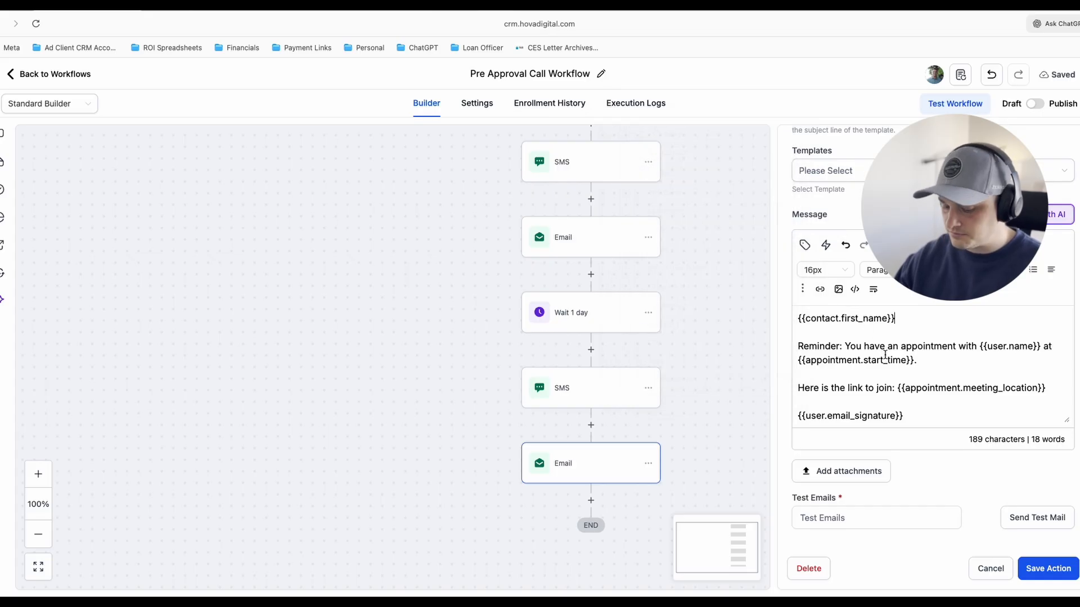
{"action": "type", "text": ","}
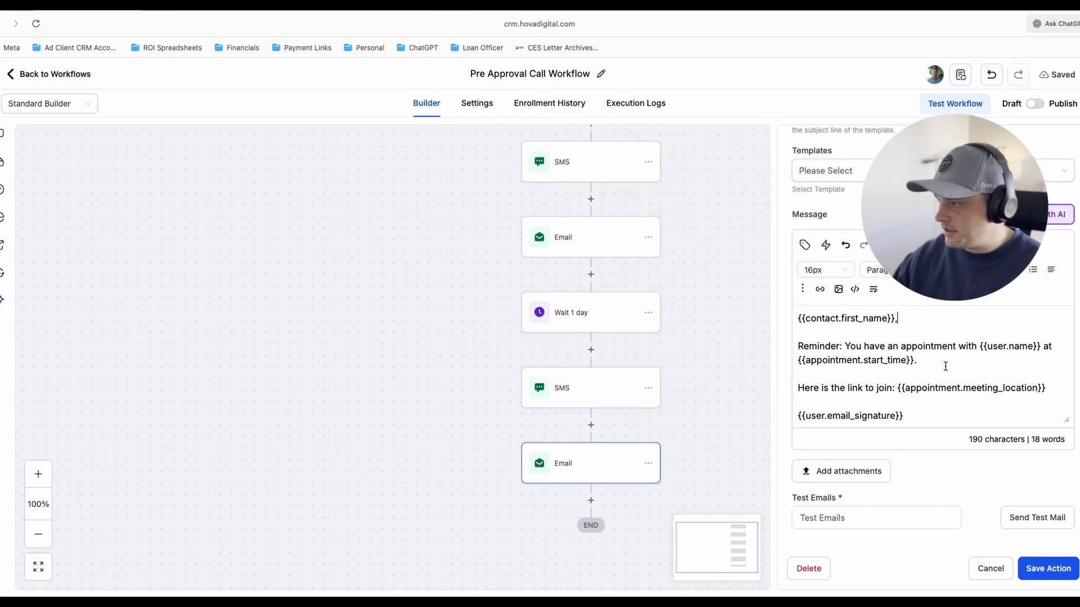
{"action": "left_click", "coordinate": [1047, 568]}
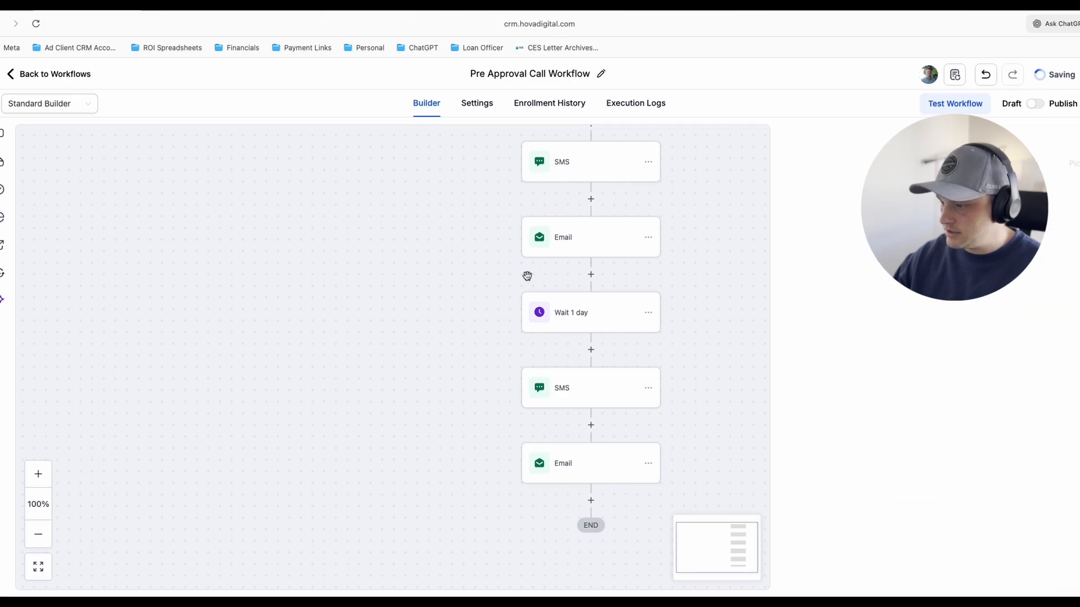
Step: Review the whole workflow from the Appointment Status trigger through the waits and reminders to the final email
{"action": "scroll", "coordinate": [532, 277], "scroll_direction": "down", "scroll_amount": 1}
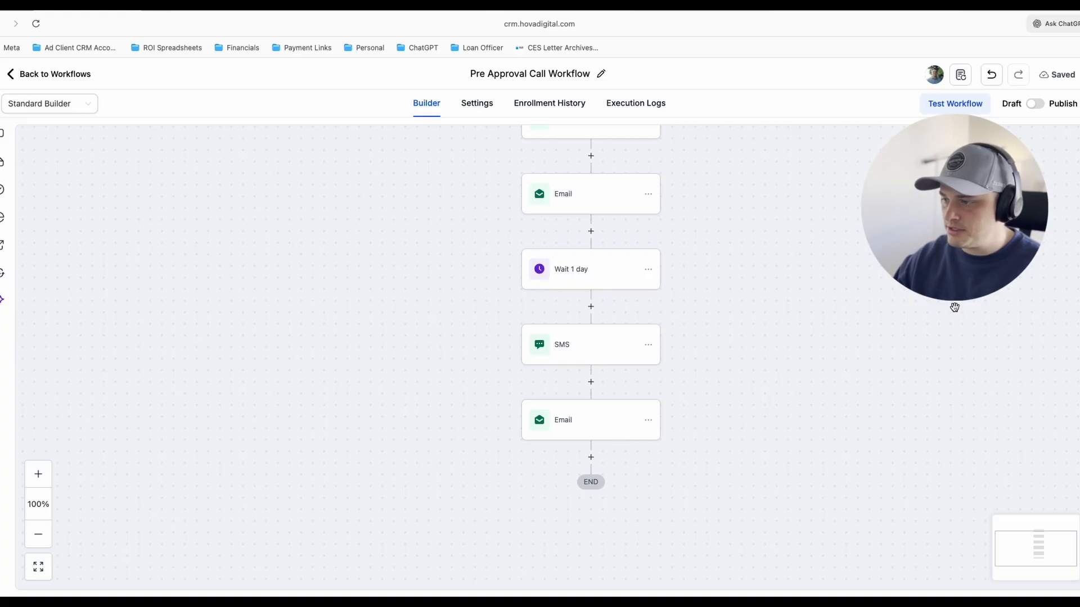
{"action": "scroll", "coordinate": [768, 323], "scroll_direction": "up", "scroll_amount": 3}
{"action": "scroll", "coordinate": [770, 324], "scroll_direction": "down", "scroll_amount": 2}
{"action": "scroll", "coordinate": [771, 324], "scroll_direction": "down", "scroll_amount": 2}
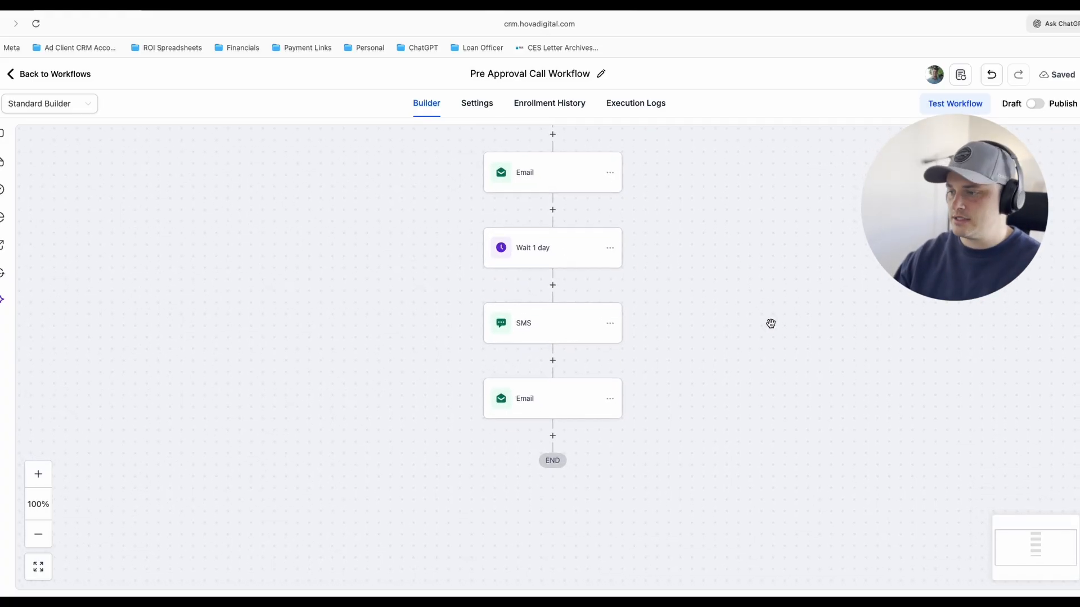
{"action": "scroll", "coordinate": [770, 324], "scroll_direction": "up", "scroll_amount": 8}
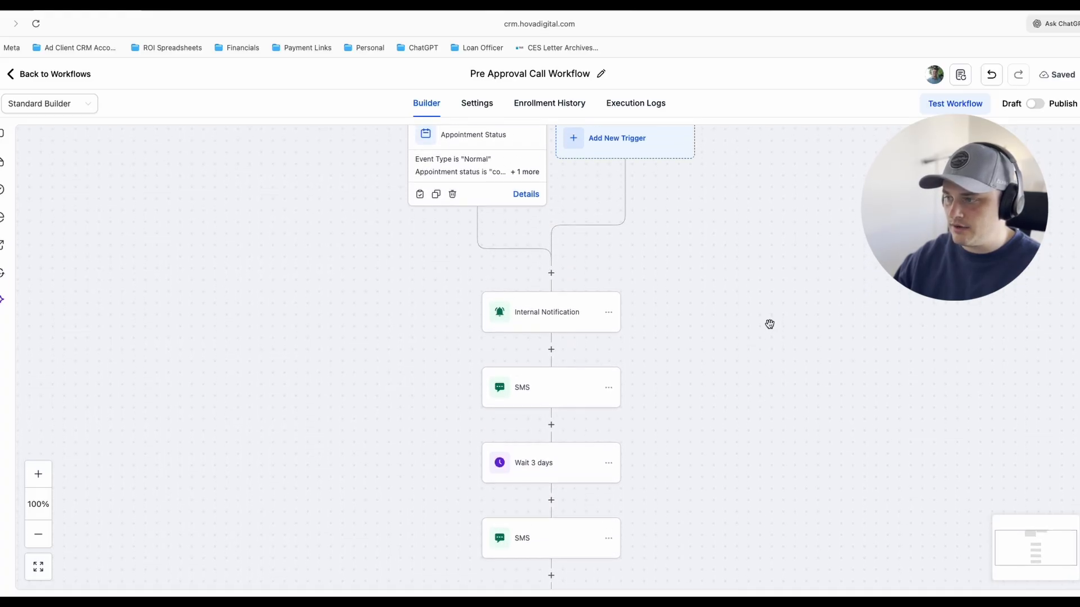
{"action": "scroll", "coordinate": [769, 324], "scroll_direction": "up", "scroll_amount": 1}
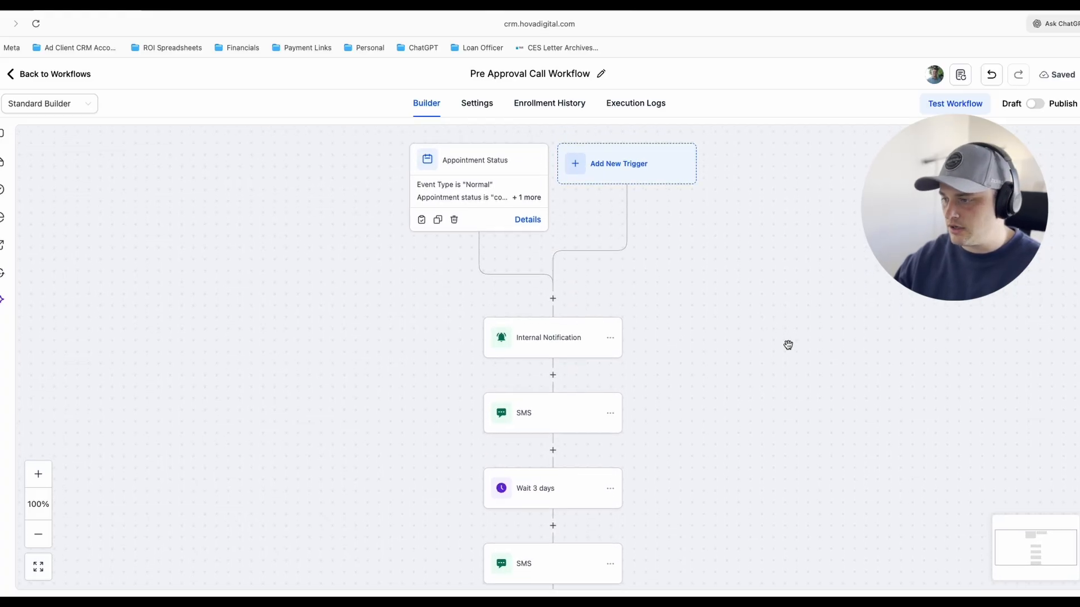
{"action": "scroll", "coordinate": [787, 344], "scroll_direction": "down", "scroll_amount": 2}
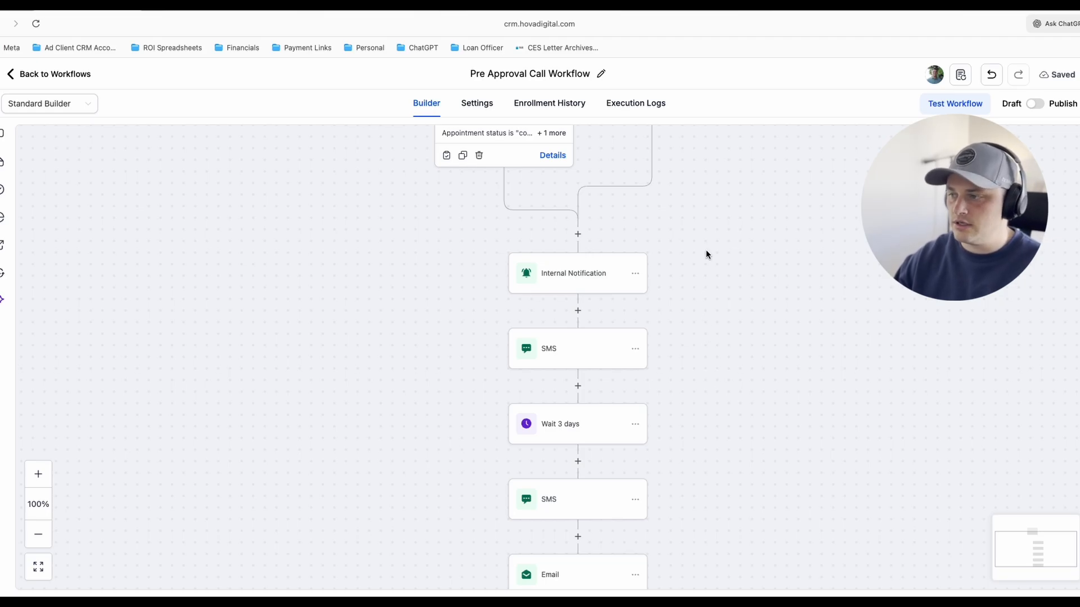
{"action": "scroll", "coordinate": [706, 251], "scroll_direction": "up", "scroll_amount": 3}
{"action": "scroll", "coordinate": [707, 253], "scroll_direction": "down", "scroll_amount": 2}
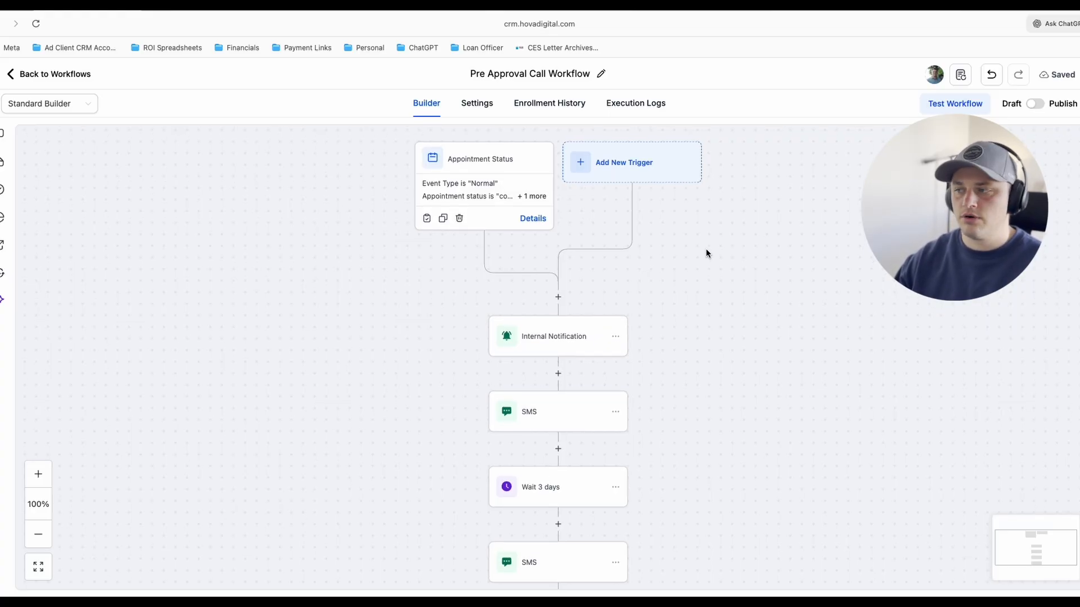
{"action": "scroll", "coordinate": [706, 253], "scroll_direction": "down", "scroll_amount": 1}
{"action": "scroll", "coordinate": [706, 253], "scroll_direction": "up", "scroll_amount": 1}
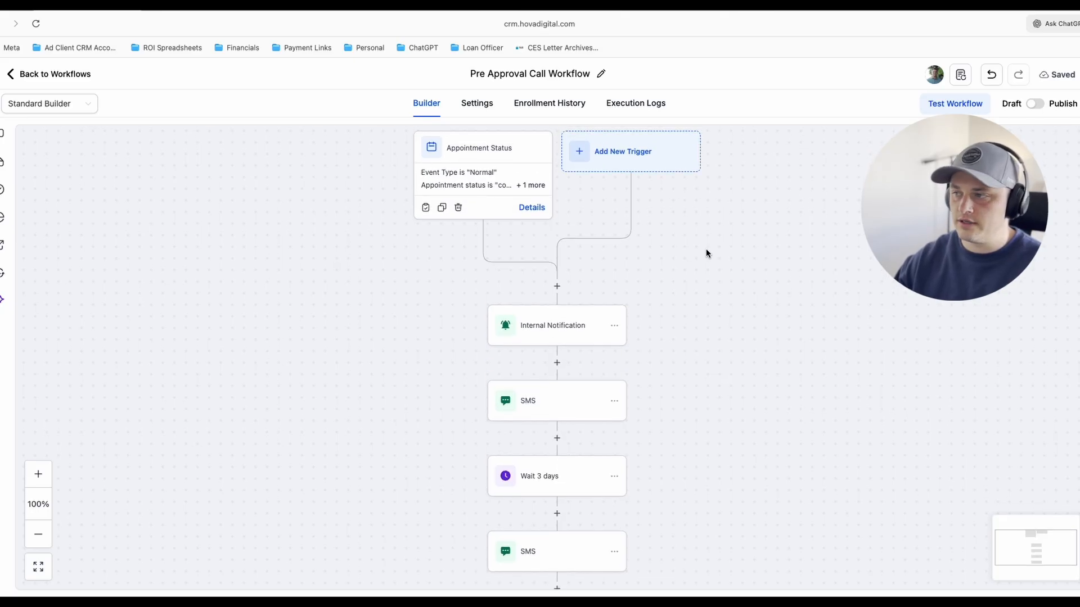
{"action": "scroll", "coordinate": [706, 253], "scroll_direction": "down", "scroll_amount": 1}
{"action": "scroll", "coordinate": [706, 253], "scroll_direction": "down", "scroll_amount": 10}
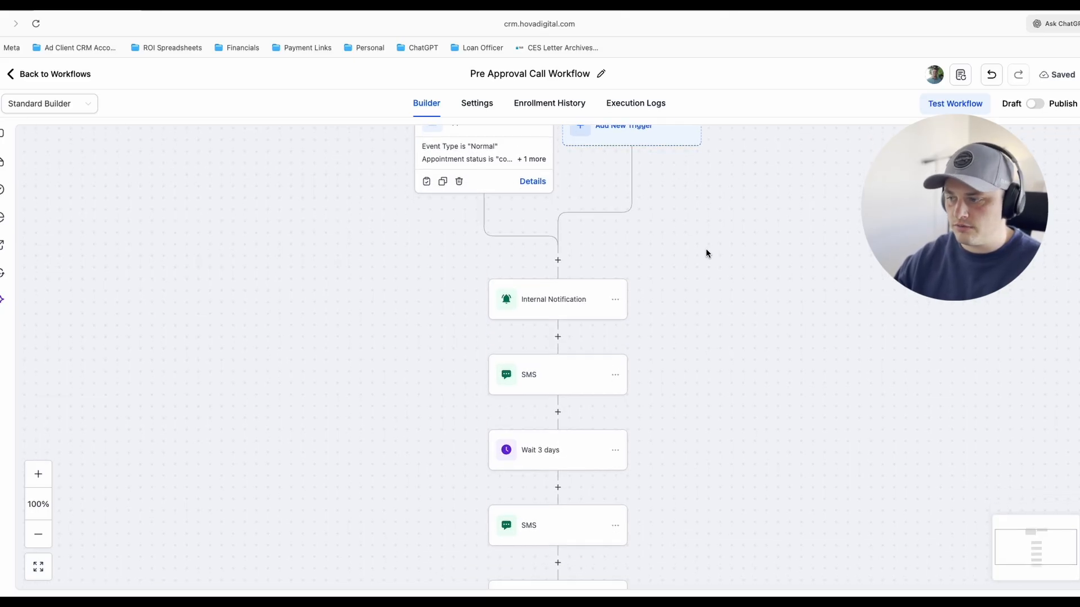
{"action": "scroll", "coordinate": [707, 251], "scroll_direction": "down", "scroll_amount": 2}
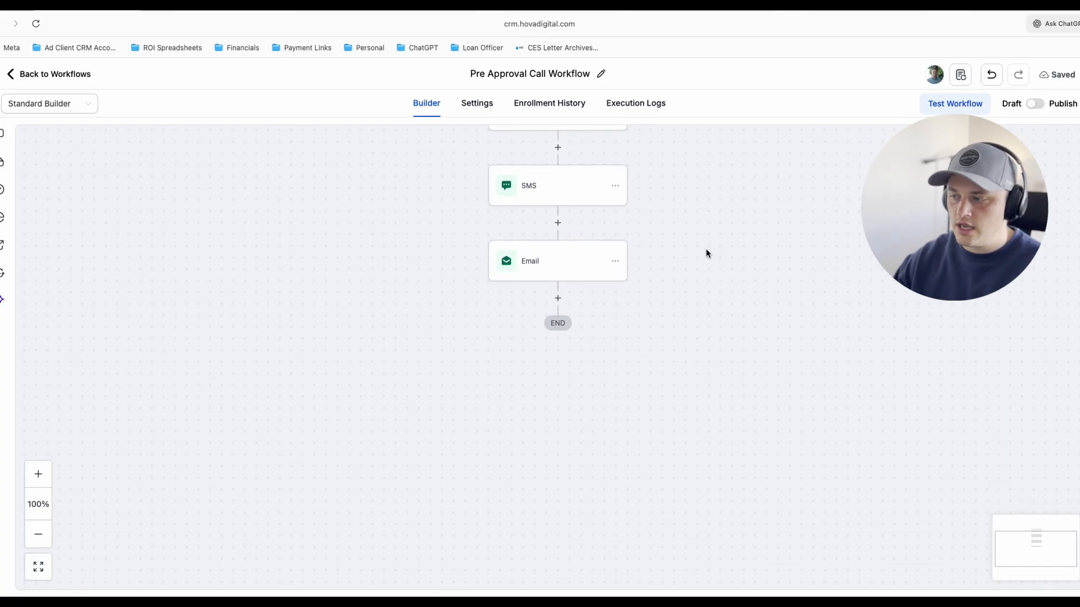
{"action": "mouse_move", "coordinate": [558, 299]}
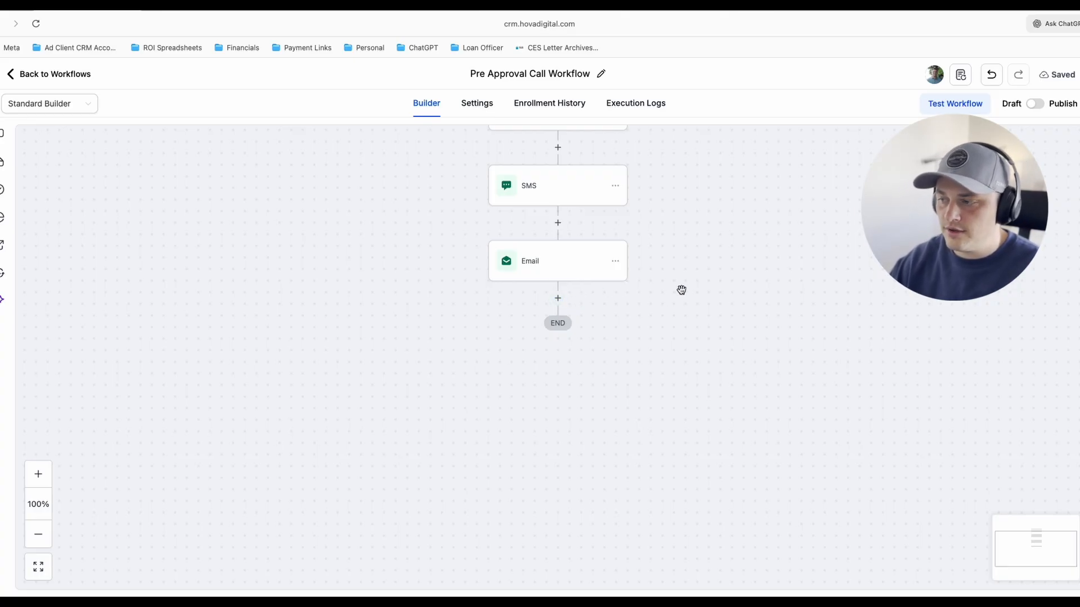
{"action": "scroll", "coordinate": [681, 290], "scroll_direction": "up", "scroll_amount": 4}
{"action": "scroll", "coordinate": [680, 290], "scroll_direction": "up", "scroll_amount": 1}
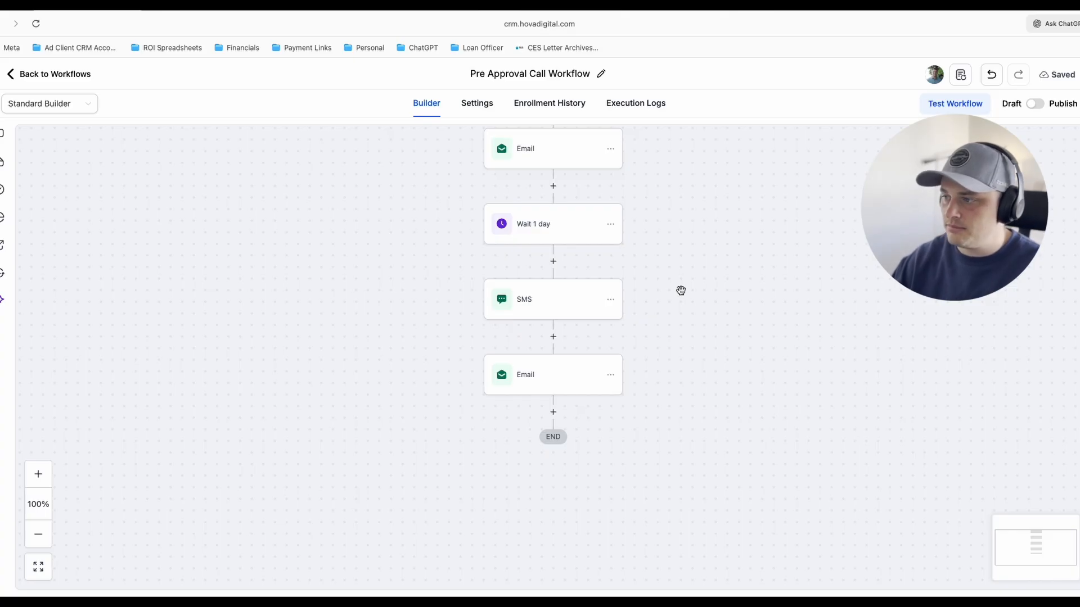
Step: Switch the Pre Approval Call Workflow from Draft to Publish
{"action": "scroll", "coordinate": [680, 290], "scroll_direction": "up", "scroll_amount": 1}
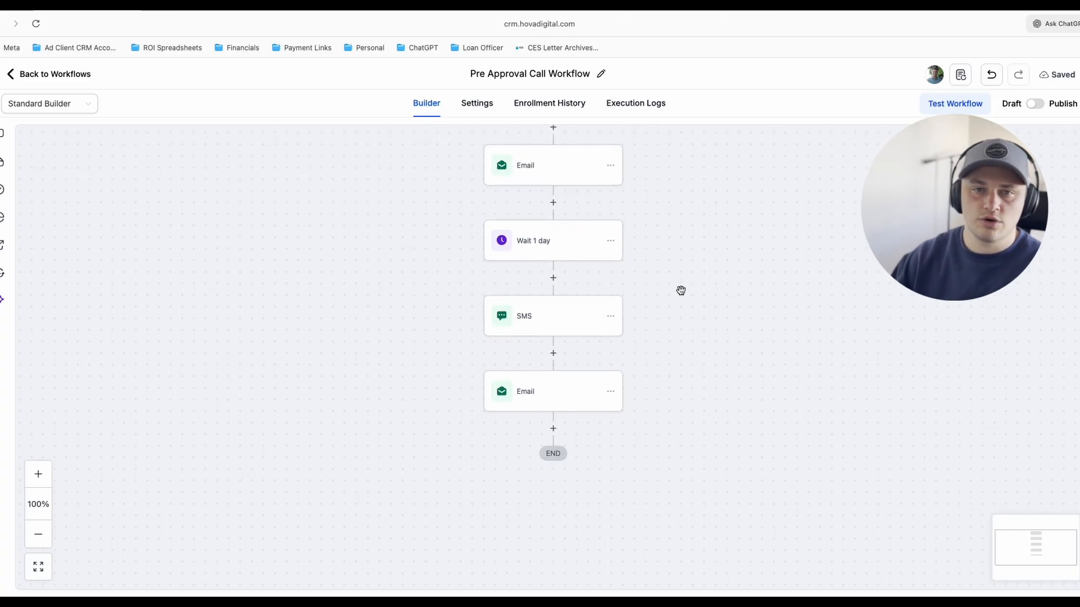
{"action": "scroll", "coordinate": [681, 290], "scroll_direction": "up", "scroll_amount": 20}
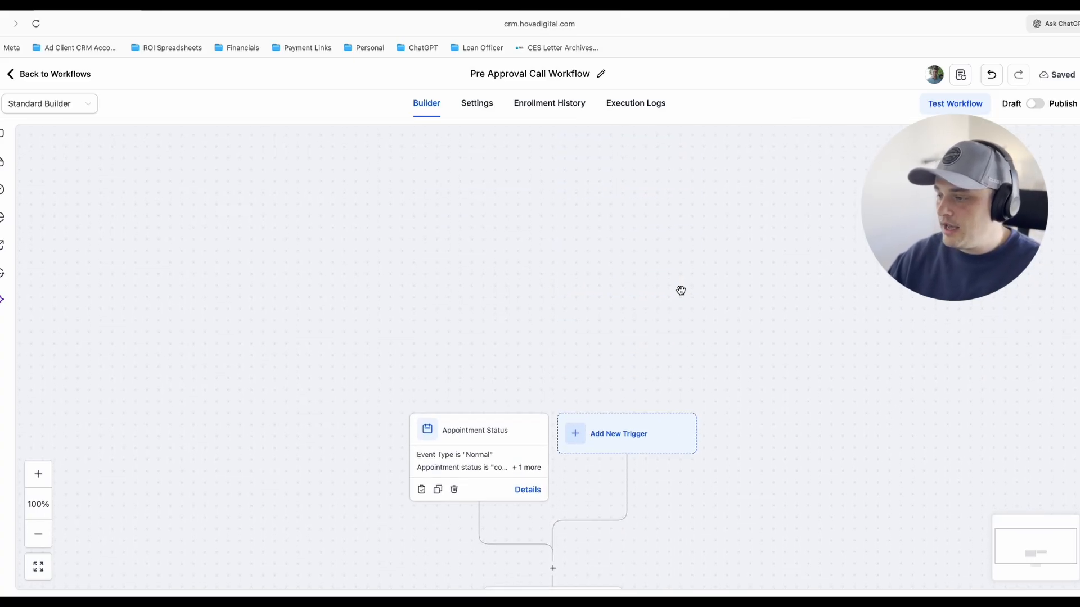
{"action": "scroll", "coordinate": [681, 290], "scroll_direction": "down", "scroll_amount": 15}
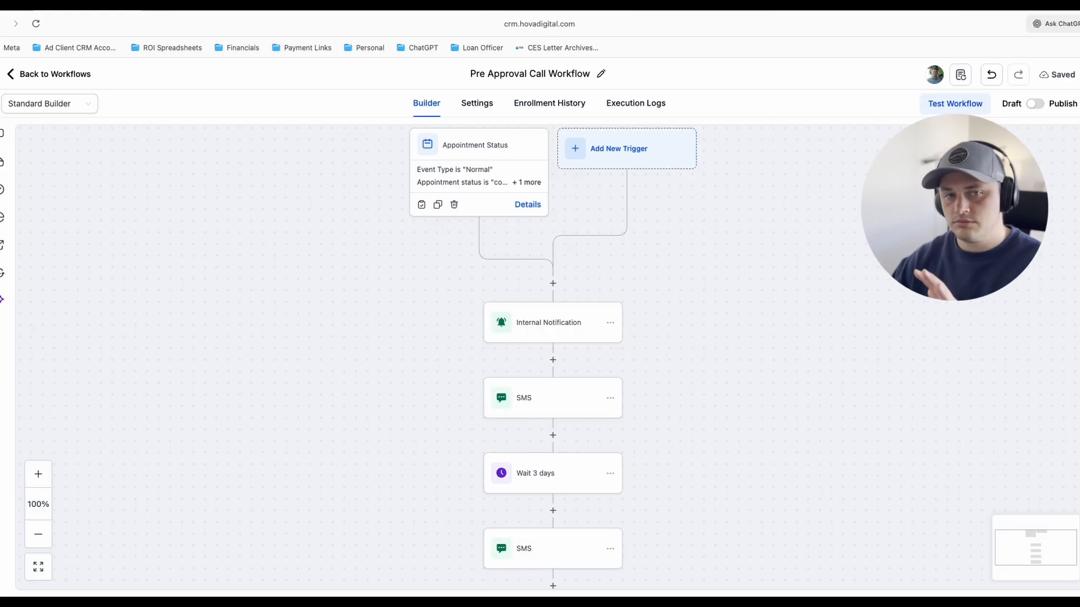
{"action": "left_click", "coordinate": [1034, 104]}
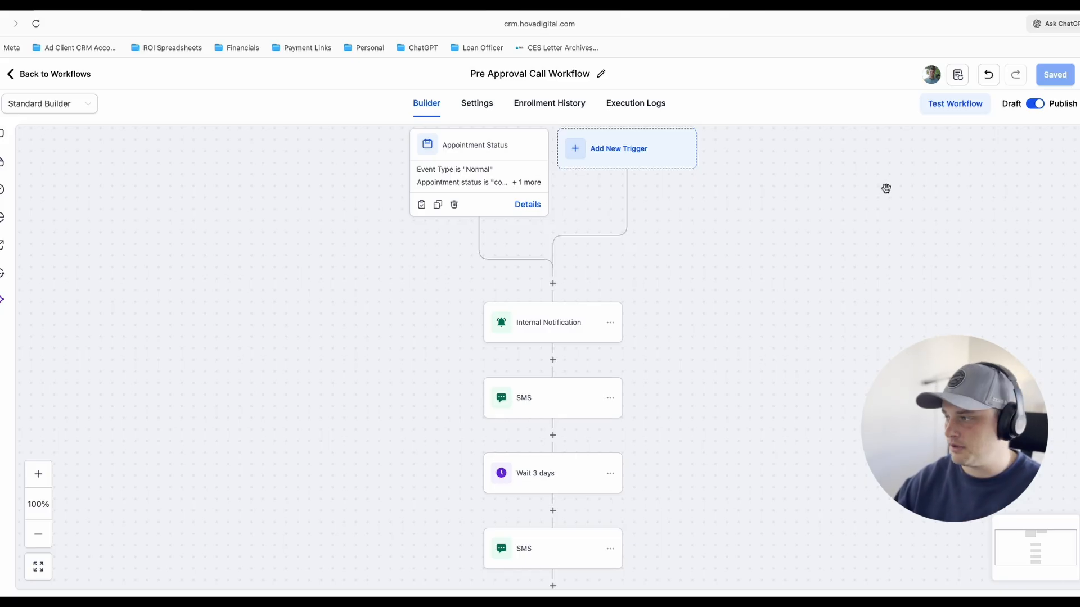
Step: Run a test of the published workflow with the first contact offered in the contact list
{"action": "left_click", "coordinate": [956, 107]}
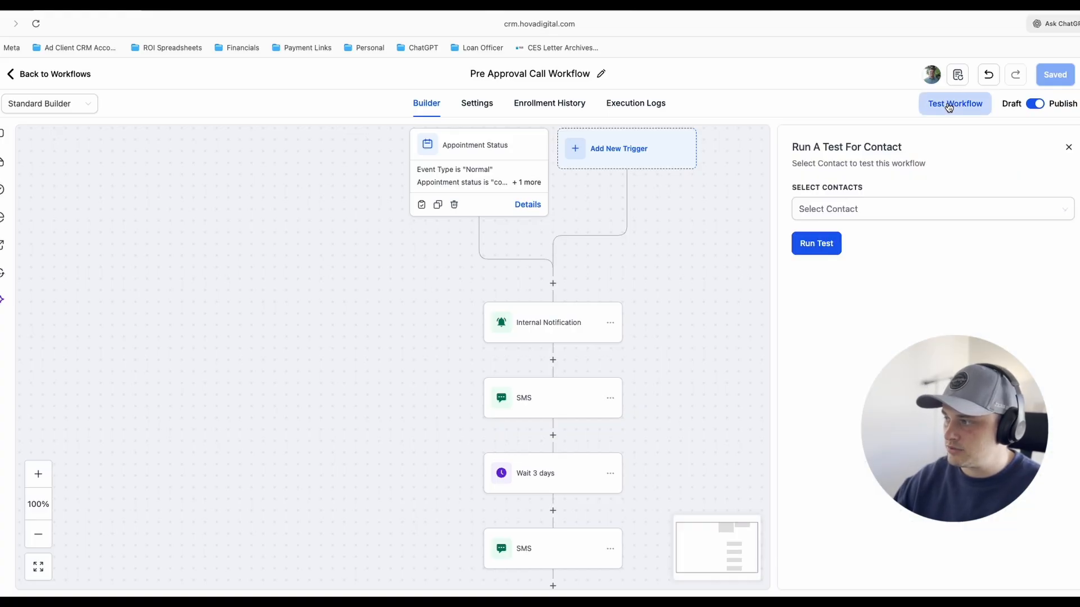
{"action": "left_click", "coordinate": [837, 211]}
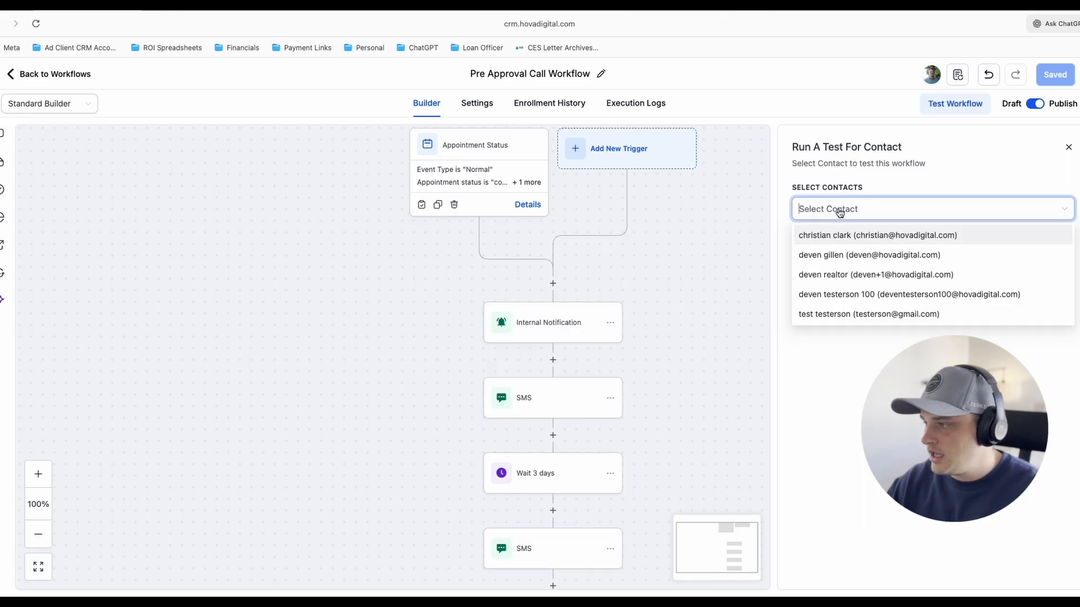
{"action": "left_click", "coordinate": [832, 236]}
{"action": "left_click", "coordinate": [921, 183]}
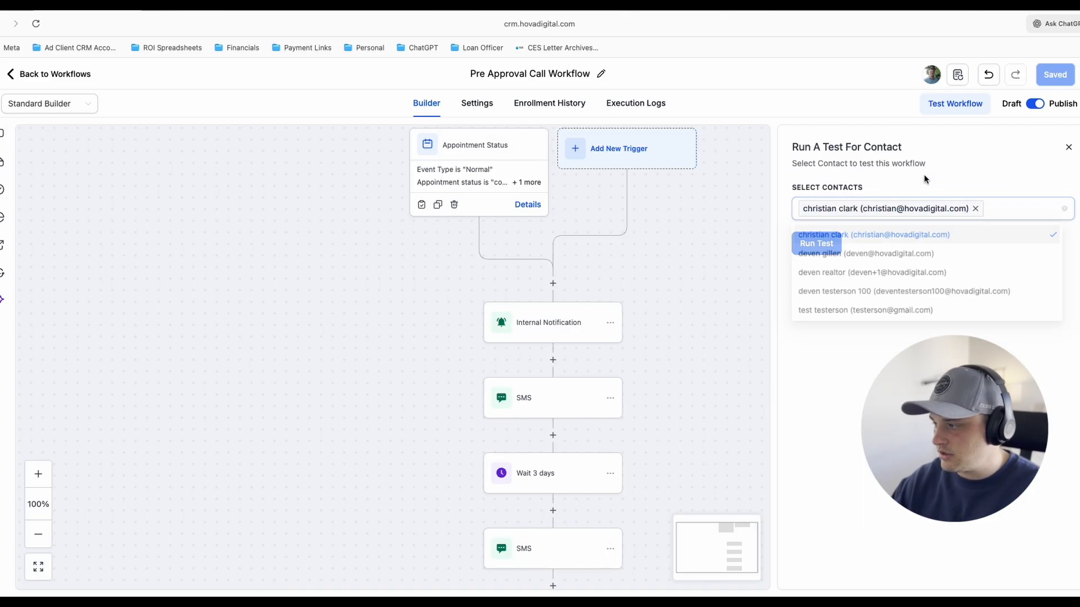
{"action": "left_click", "coordinate": [826, 247]}
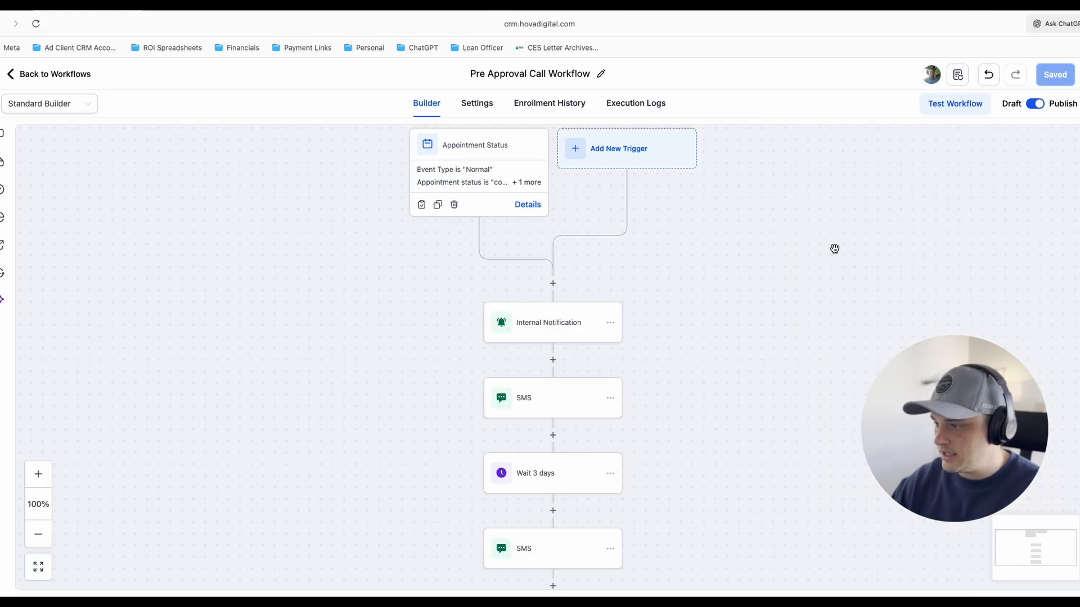
Step: Reload the workflow and examine its steps from the trigger to the end to locate the enrolled test contact
{"action": "scroll", "coordinate": [835, 239], "scroll_direction": "up", "scroll_amount": 1}
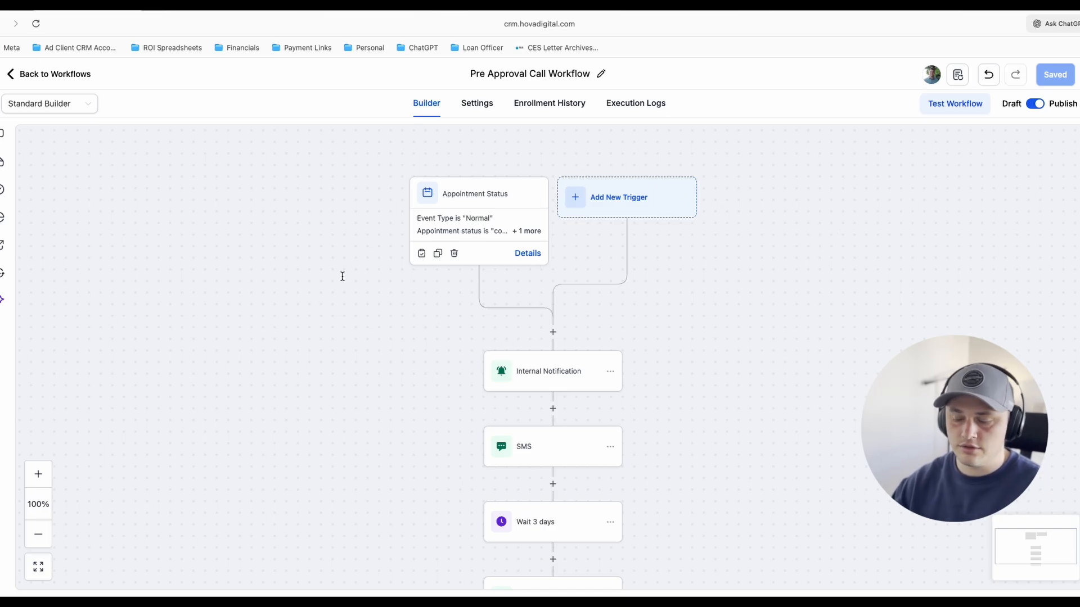
{"action": "scroll", "coordinate": [342, 277], "scroll_direction": "down", "scroll_amount": 5}
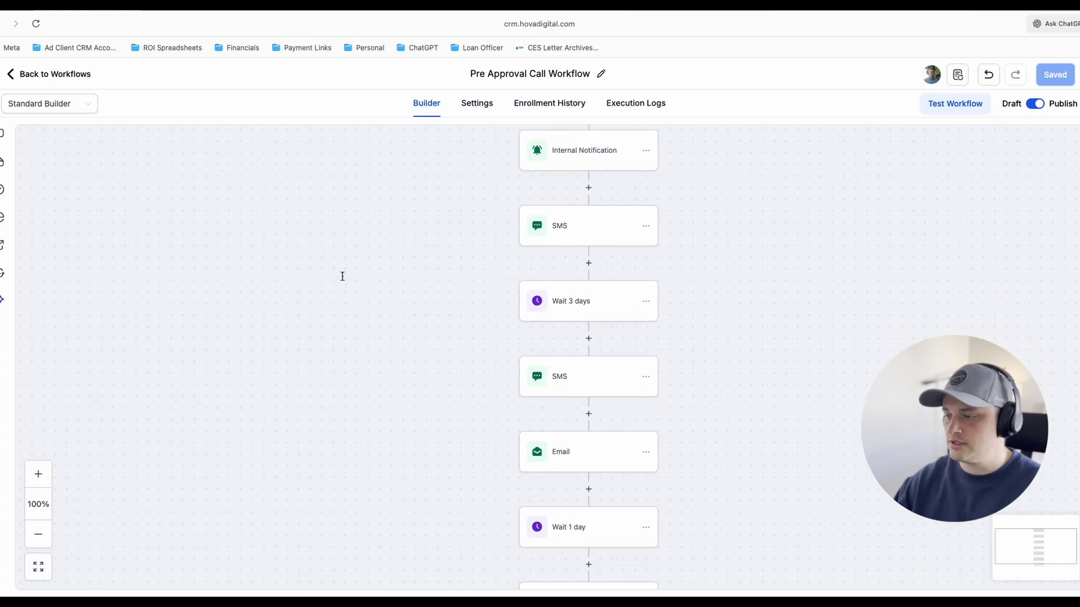
{"action": "left_click", "coordinate": [36, 23]}
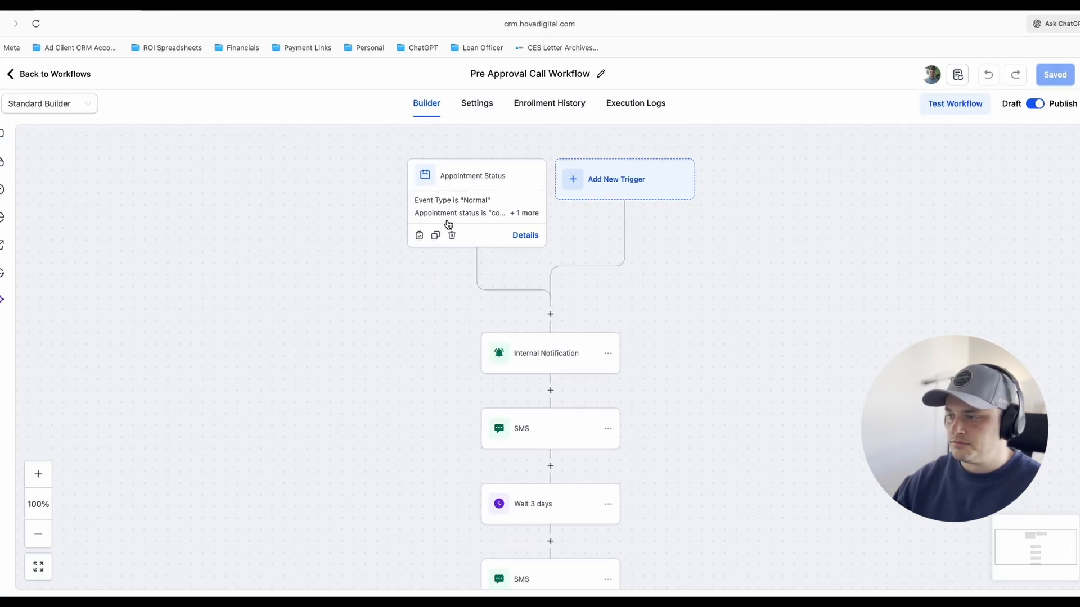
{"action": "scroll", "coordinate": [448, 224], "scroll_direction": "down", "scroll_amount": 7}
{"action": "scroll", "coordinate": [451, 219], "scroll_direction": "up", "scroll_amount": 2}
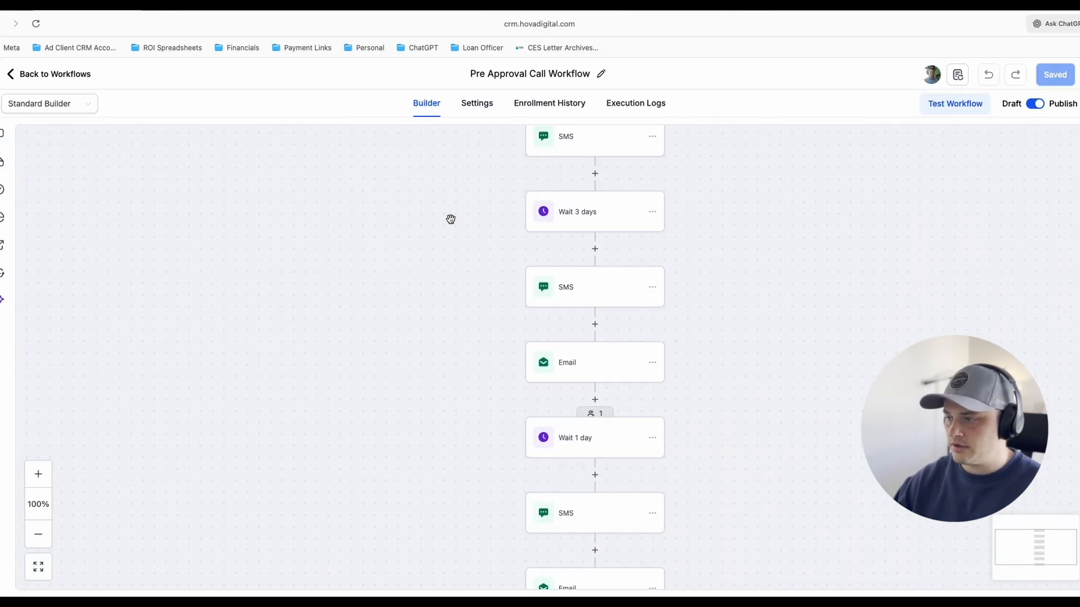
{"action": "scroll", "coordinate": [451, 219], "scroll_direction": "up", "scroll_amount": 3}
{"action": "scroll", "coordinate": [451, 218], "scroll_direction": "down", "scroll_amount": 6}
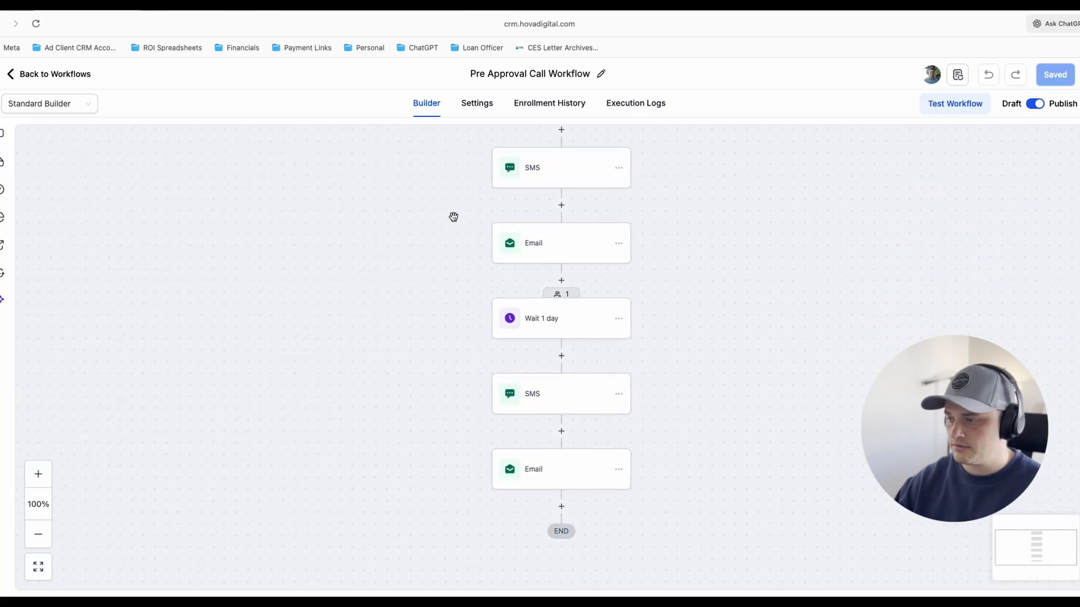
{"action": "scroll", "coordinate": [453, 217], "scroll_direction": "up", "scroll_amount": 6}
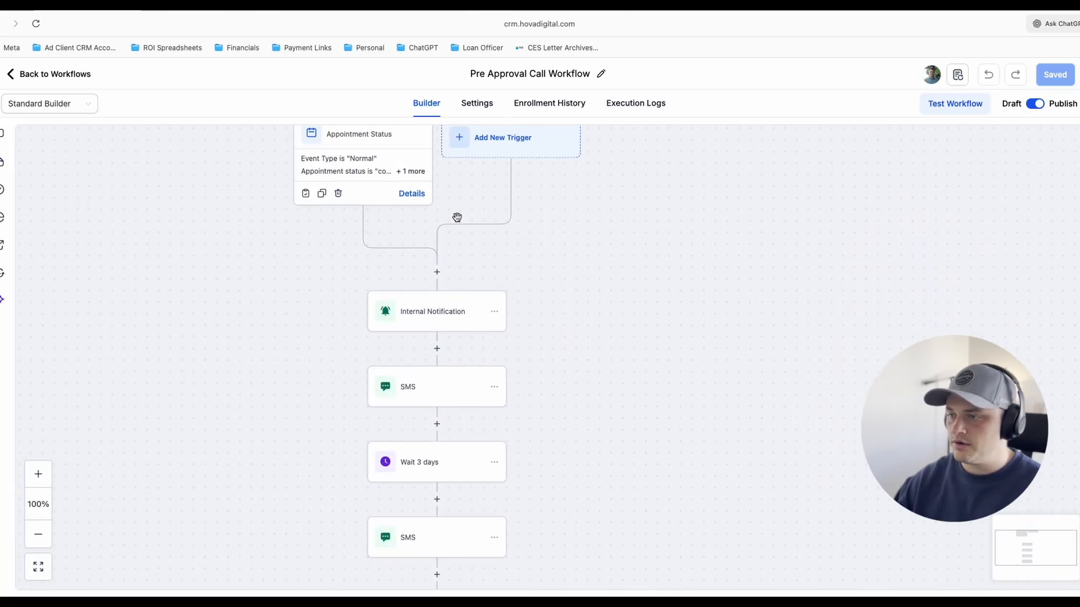
{"action": "scroll", "coordinate": [456, 216], "scroll_direction": "up", "scroll_amount": 1}
{"action": "scroll", "coordinate": [484, 259], "scroll_direction": "down", "scroll_amount": 5}
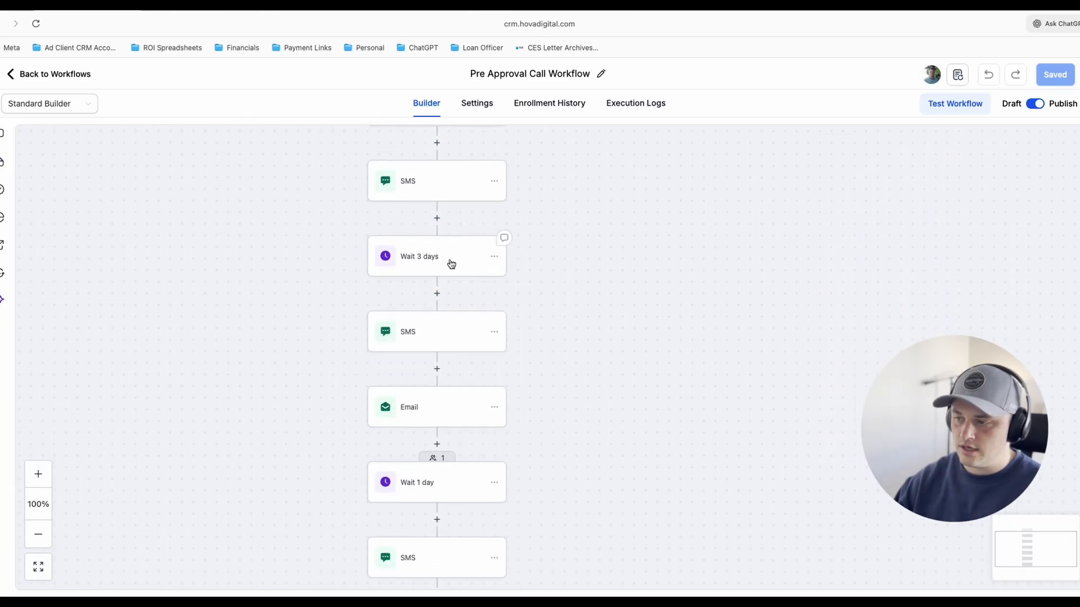
Step: Inspect the timing and past-date settings of the Wait 3 days action and close it without changes
{"action": "left_click", "coordinate": [432, 265]}
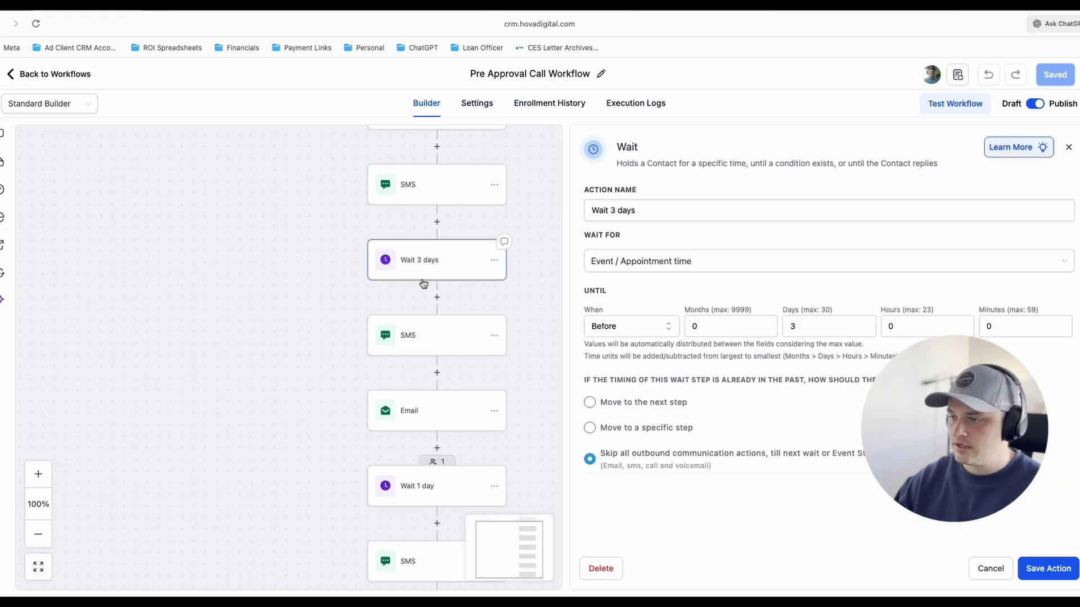
{"action": "scroll", "coordinate": [424, 283], "scroll_direction": "up", "scroll_amount": 1}
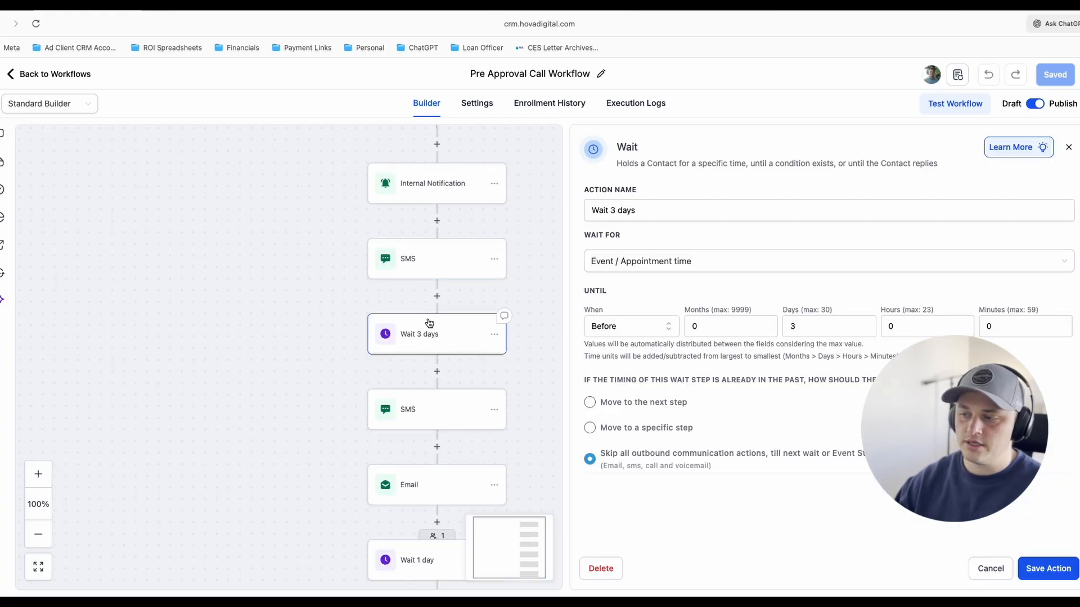
{"action": "left_click", "coordinate": [983, 569]}
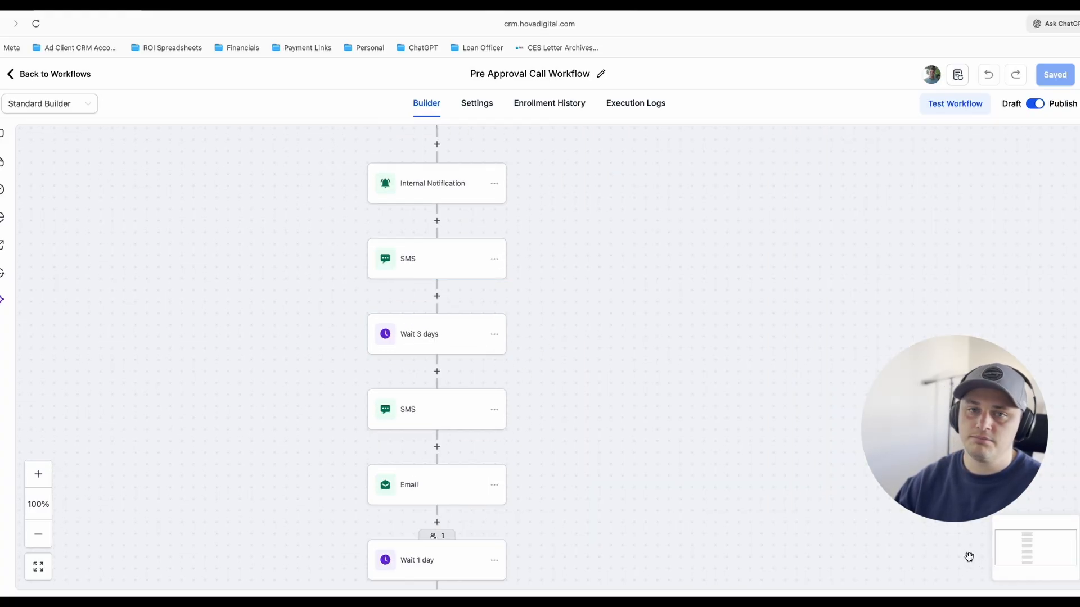
Step: Trace the test contact's path from the Internal Notification through the 3-day reminders to the Wait 1 day action
{"action": "scroll", "coordinate": [699, 511], "scroll_direction": "down", "scroll_amount": 2}
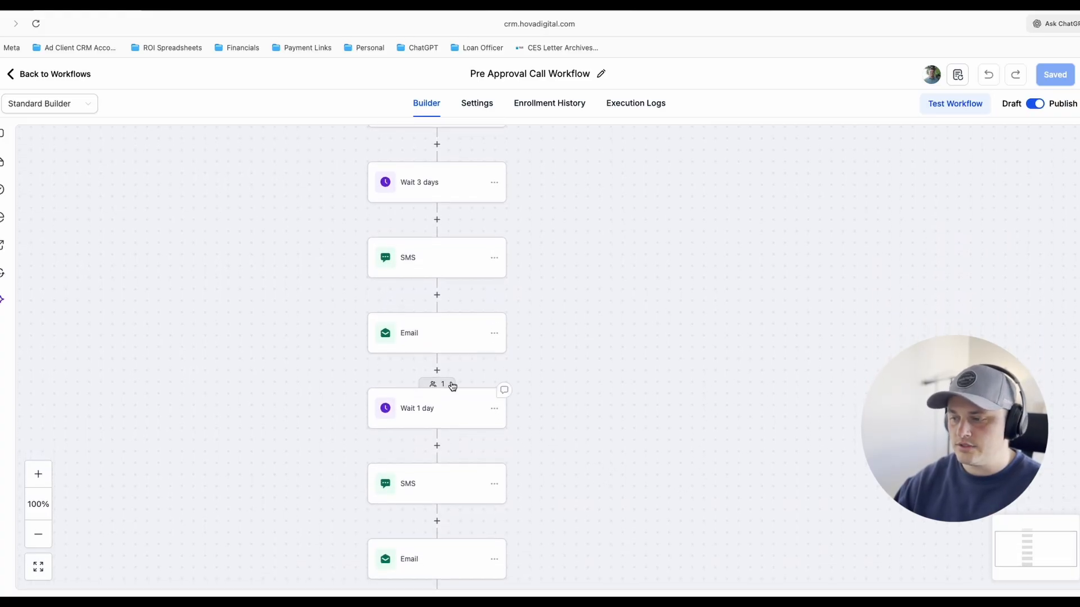
{"action": "scroll", "coordinate": [444, 360], "scroll_direction": "up", "scroll_amount": 2}
{"action": "scroll", "coordinate": [447, 351], "scroll_direction": "down", "scroll_amount": 1}
{"action": "scroll", "coordinate": [431, 448], "scroll_direction": "up", "scroll_amount": 2}
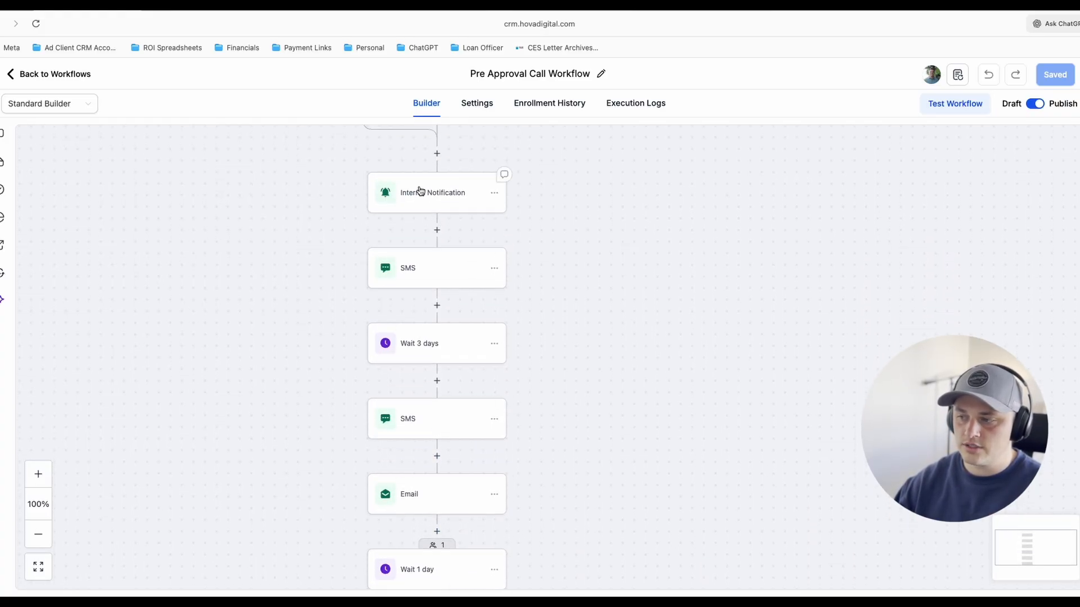
{"action": "scroll", "coordinate": [410, 272], "scroll_direction": "down", "scroll_amount": 1}
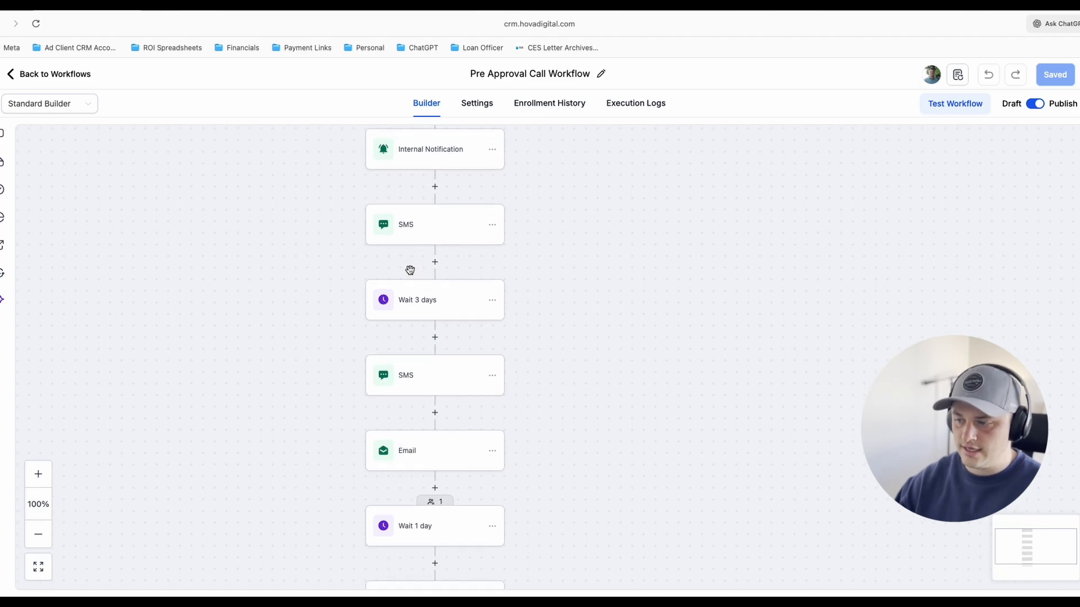
{"action": "scroll", "coordinate": [440, 453], "scroll_direction": "down", "scroll_amount": 1}
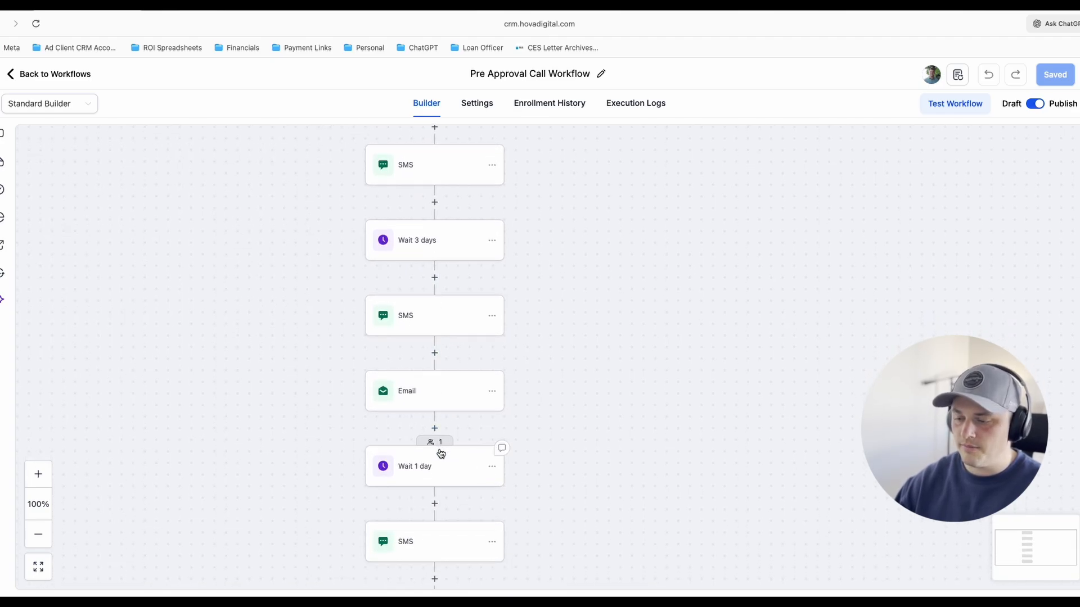
Step: Leave the workflow and read the test contact's confirmation and reminder messages among all Team Inbox conversations
{"action": "left_click", "coordinate": [55, 77]}
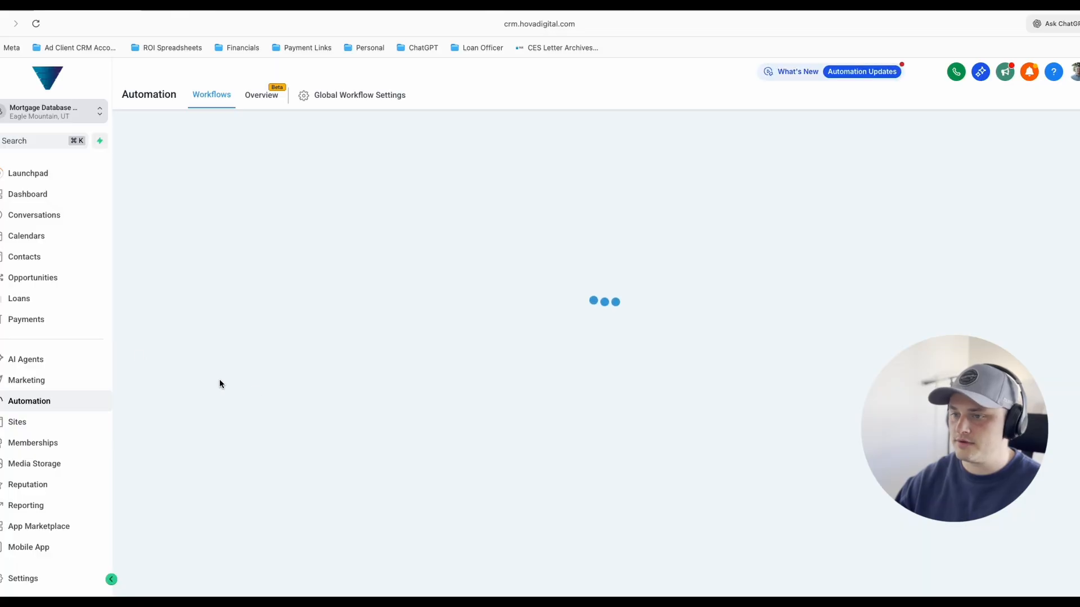
{"action": "left_click", "coordinate": [34, 215]}
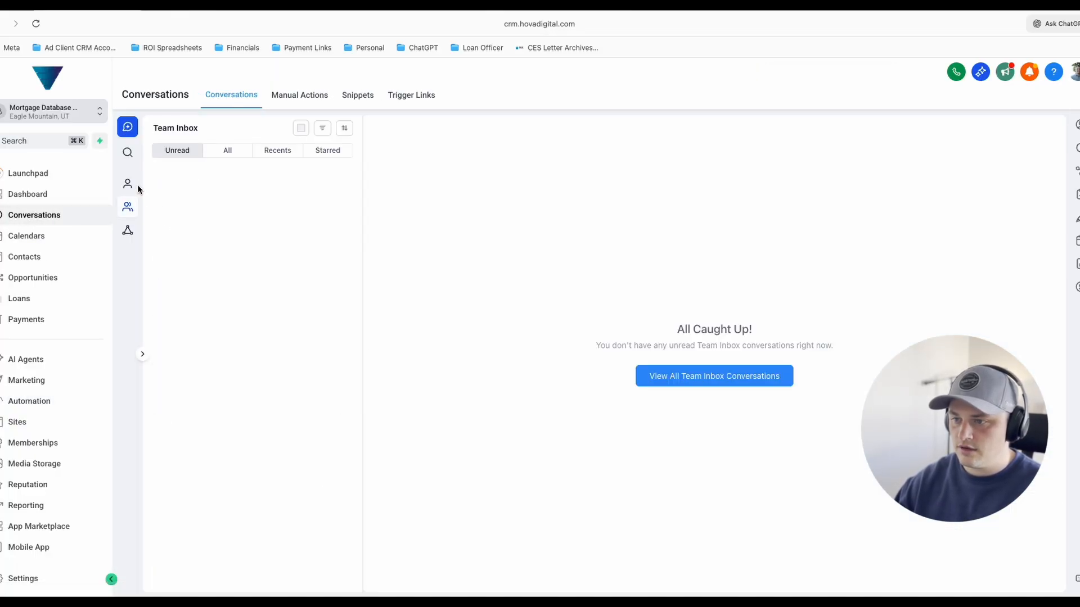
{"action": "left_click", "coordinate": [226, 151]}
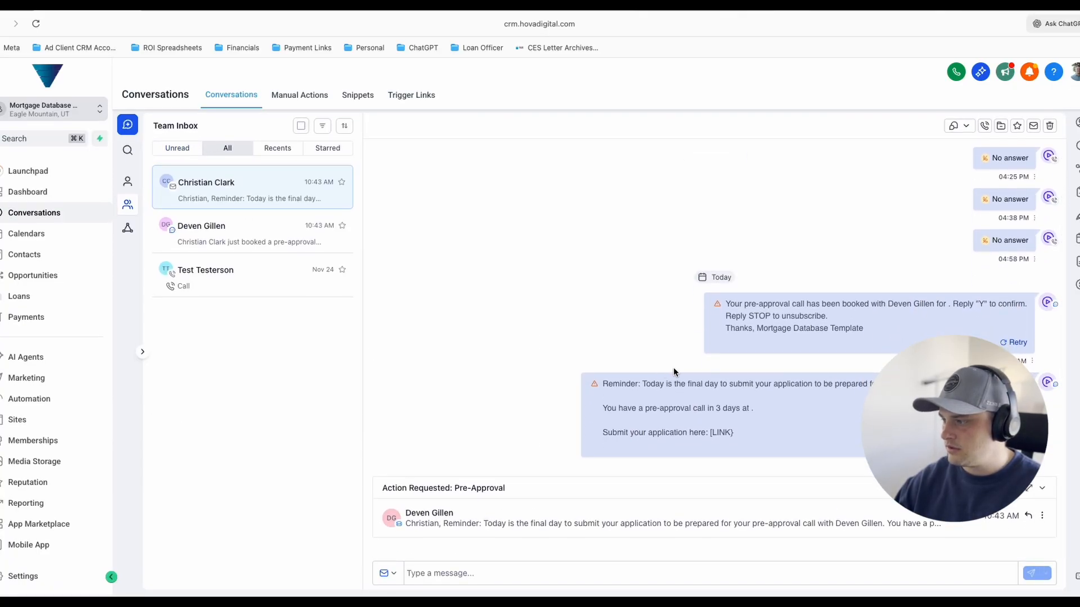
{"action": "left_click_drag", "start_coordinate": [895, 338], "coordinate": [727, 305]}
{"action": "left_click", "coordinate": [728, 305]}
{"action": "left_click_drag", "start_coordinate": [748, 442], "coordinate": [593, 378]}
{"action": "left_click", "coordinate": [594, 377]}
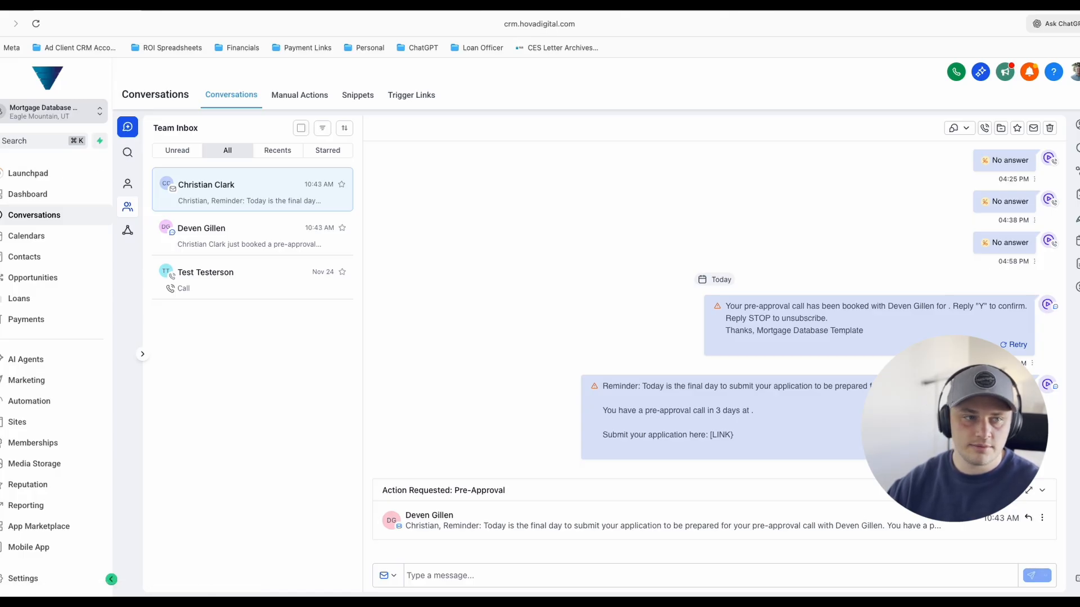
Step: Switch to the ClickUp document and read the FAQ Mini Segment entry on where to start a new workflow
{"action": "left_click", "coordinate": [27, 7]}
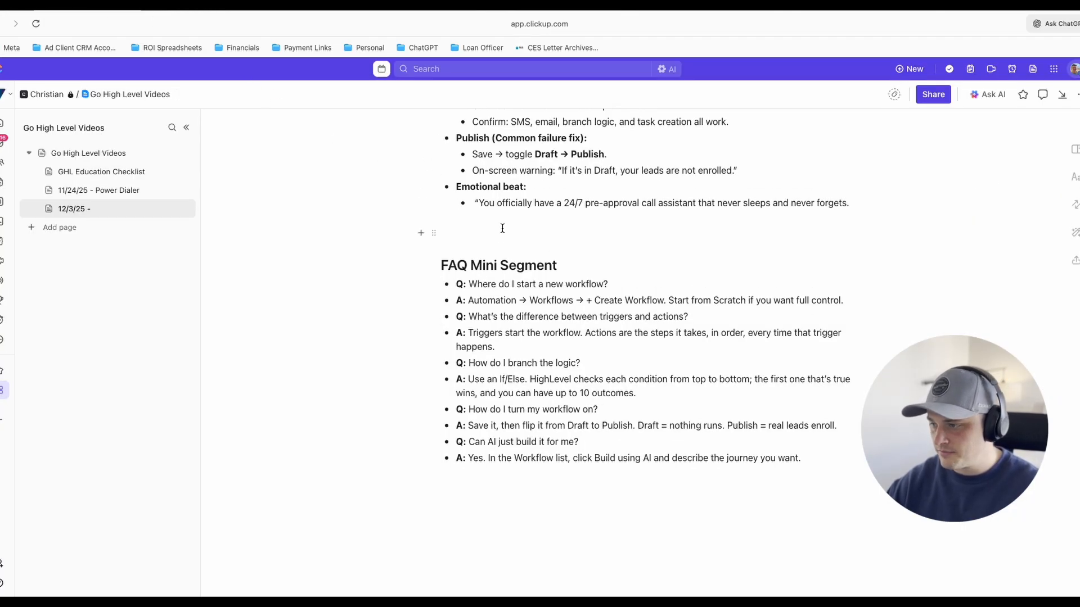
{"action": "left_click", "coordinate": [471, 284]}
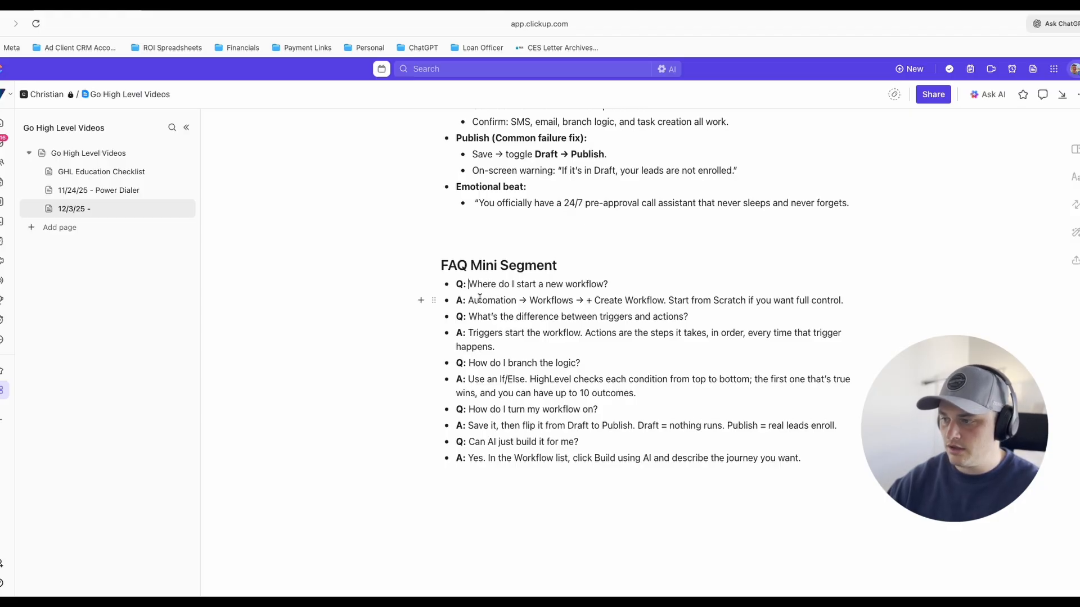
{"action": "left_click", "coordinate": [568, 301]}
{"action": "left_click_drag", "start_coordinate": [474, 300], "coordinate": [734, 301]}
{"action": "left_click", "coordinate": [734, 300]}
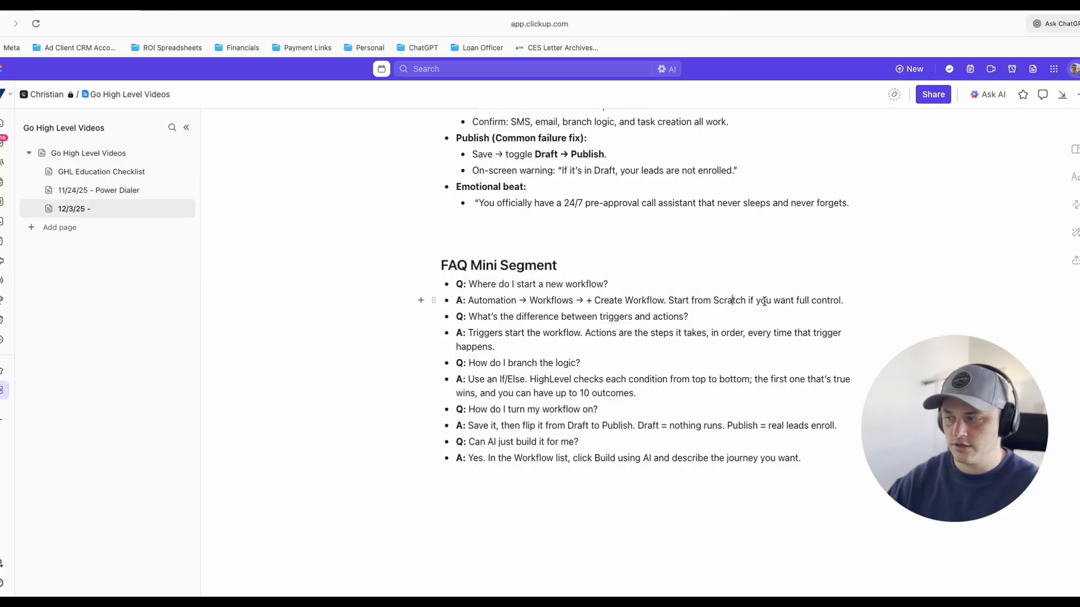
Step: Read the FAQ entries on the difference between triggers and actions and on branching the logic
{"action": "left_click_drag", "start_coordinate": [471, 316], "coordinate": [682, 316]}
{"action": "left_click", "coordinate": [681, 317]}
{"action": "left_click_drag", "start_coordinate": [470, 333], "coordinate": [810, 341]}
{"action": "left_click", "coordinate": [714, 347]}
{"action": "left_click_drag", "start_coordinate": [470, 363], "coordinate": [598, 364]}
{"action": "left_click", "coordinate": [601, 366]}
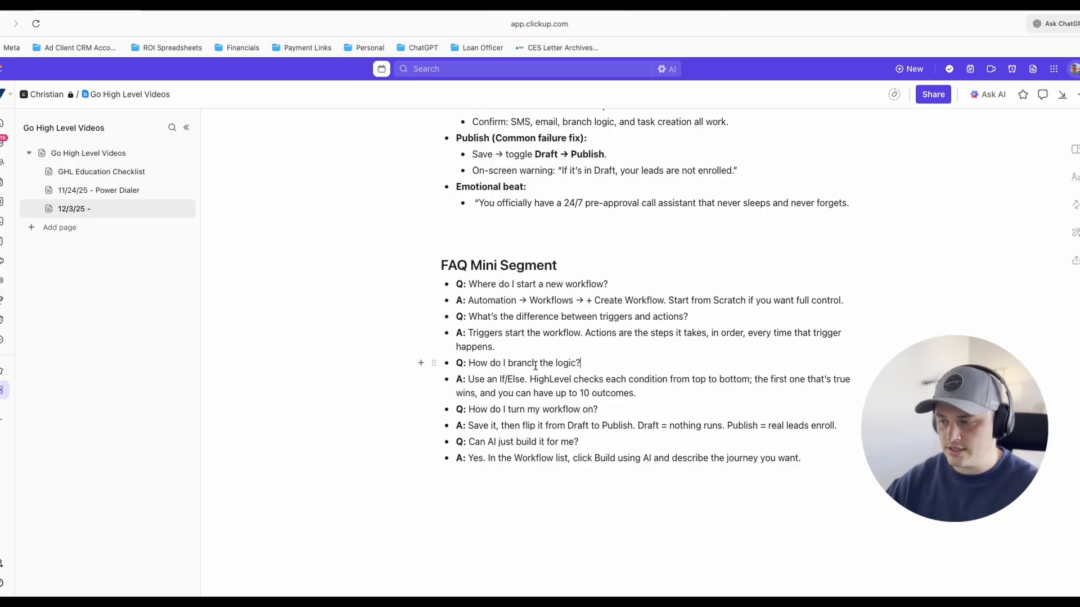
Step: Read the FAQ entry on turning a workflow on, including what Draft and Publish mean
{"action": "left_click_drag", "start_coordinate": [470, 409], "coordinate": [598, 410]}
{"action": "left_click", "coordinate": [604, 413]}
{"action": "left_click_drag", "start_coordinate": [470, 425], "coordinate": [602, 426]}
{"action": "left_click", "coordinate": [603, 429]}
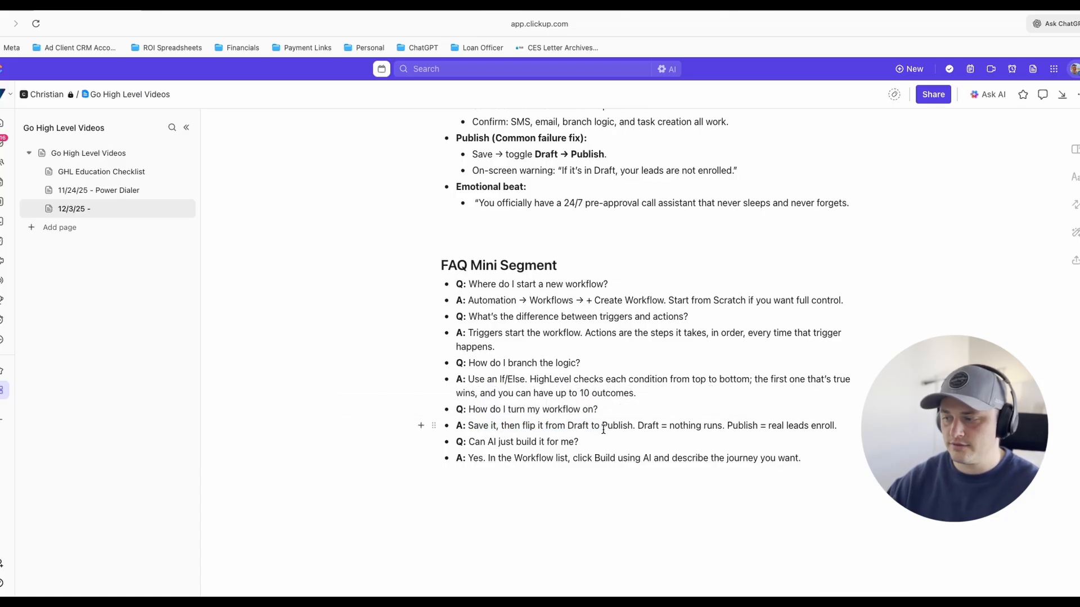
{"action": "left_click_drag", "start_coordinate": [639, 427], "coordinate": [831, 429]}
{"action": "left_click", "coordinate": [718, 427]}
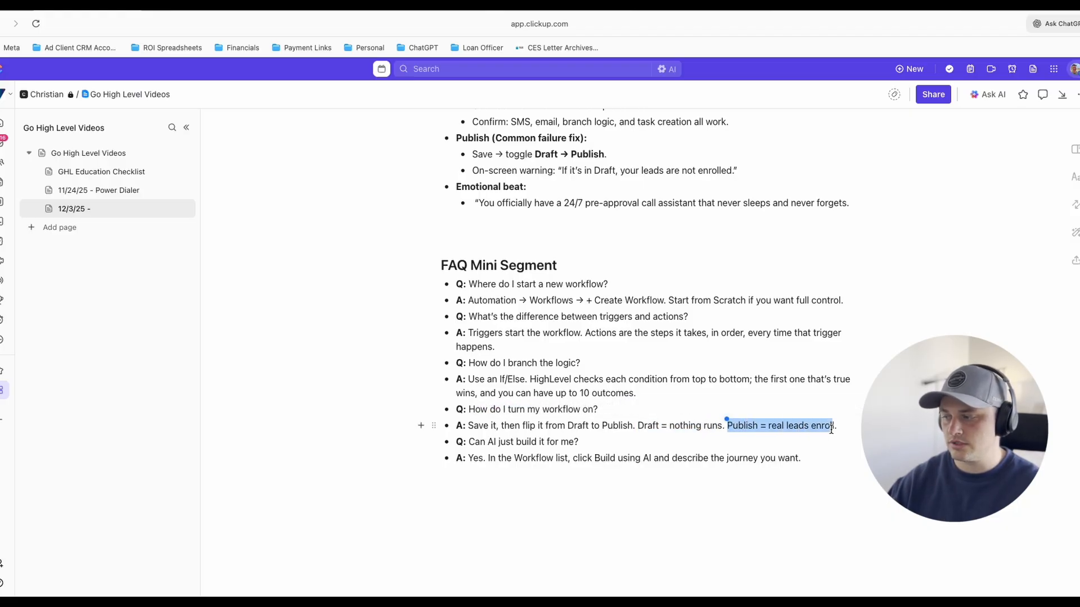
{"action": "left_click", "coordinate": [831, 430]}
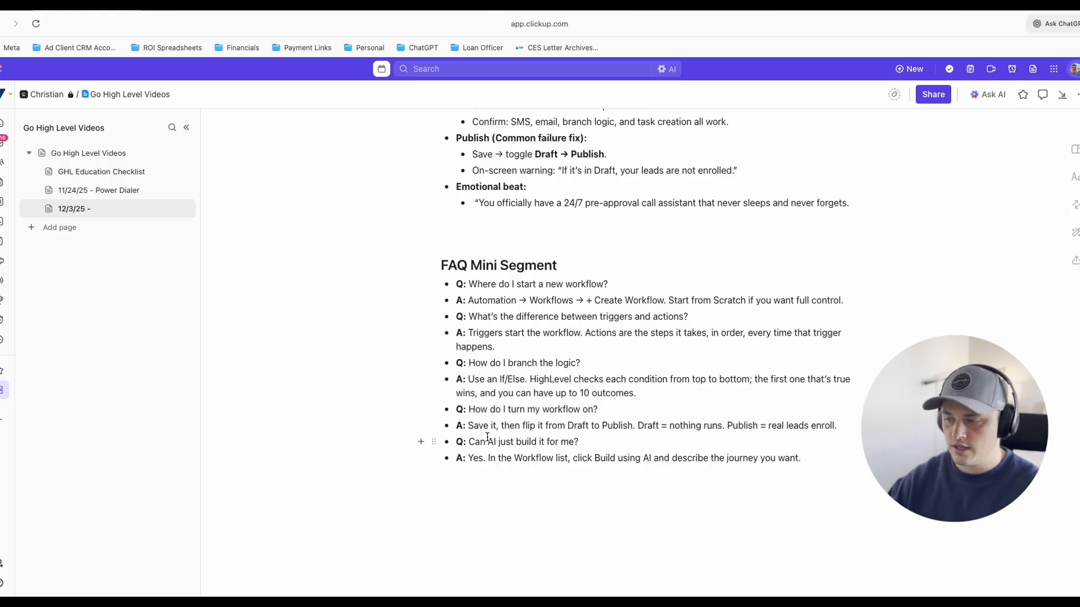
Step: Read the FAQ entry on letting AI build the workflow, and look back over the document
{"action": "left_click_drag", "start_coordinate": [469, 442], "coordinate": [580, 442]}
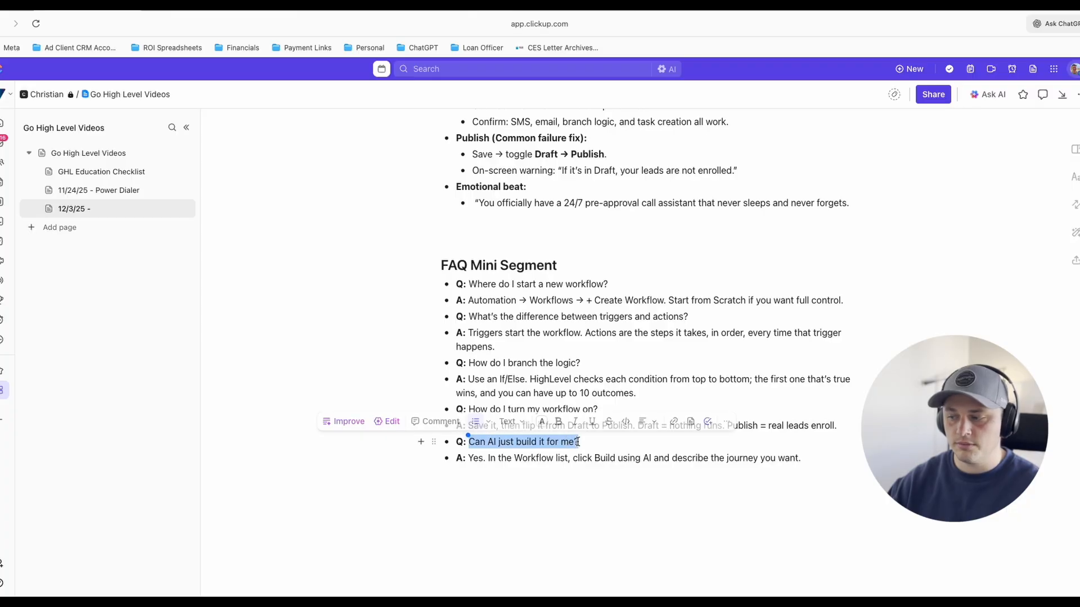
{"action": "left_click", "coordinate": [484, 461]}
{"action": "left_click_drag", "start_coordinate": [484, 460], "coordinate": [621, 461]}
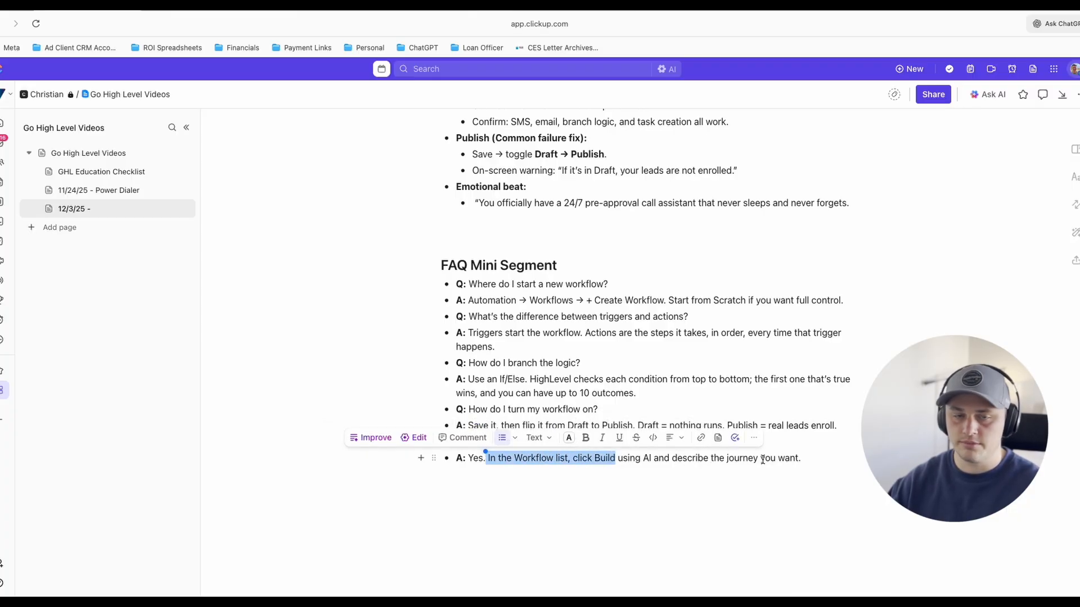
{"action": "left_click", "coordinate": [672, 364]}
{"action": "scroll", "coordinate": [672, 364], "scroll_direction": "up", "scroll_amount": 7}
{"action": "scroll", "coordinate": [672, 364], "scroll_direction": "down", "scroll_amount": 7}
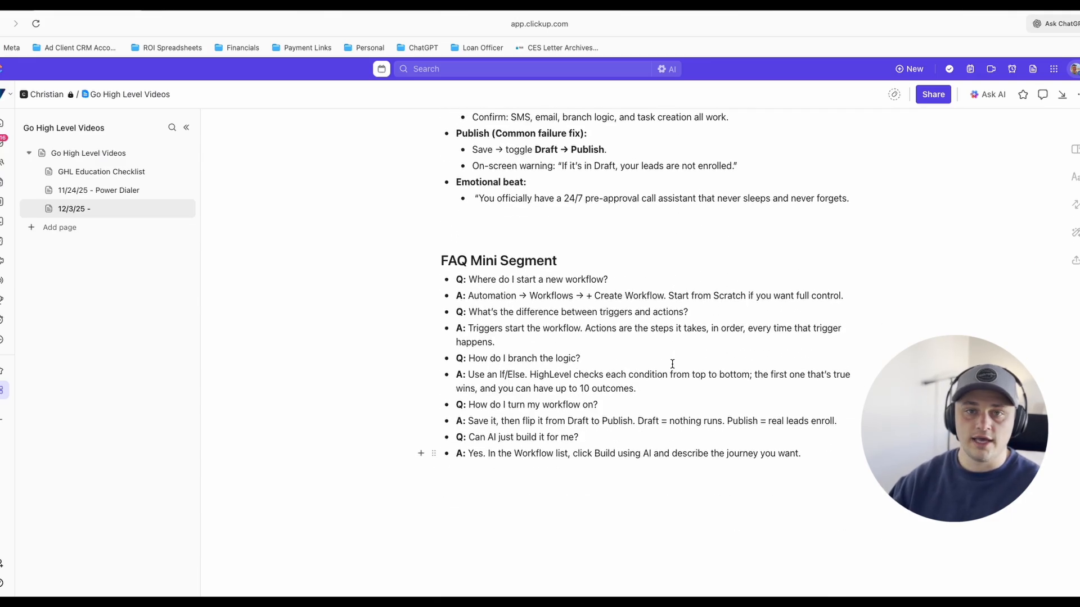